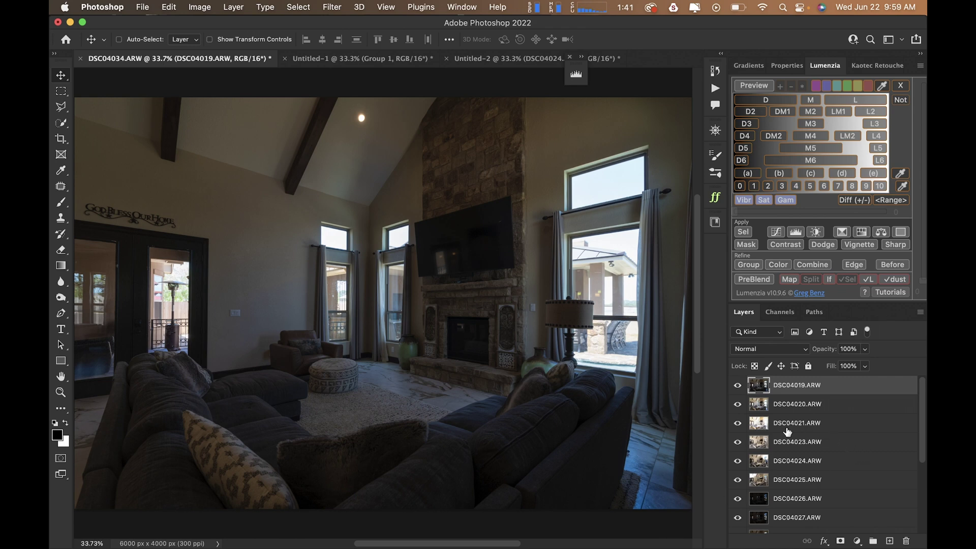
# - Compare the ambient exposures DSC04019, DSC04020 and DSC04021 by switching the layers' visibility, ending with all three hidden
pyautogui.click(737, 385)
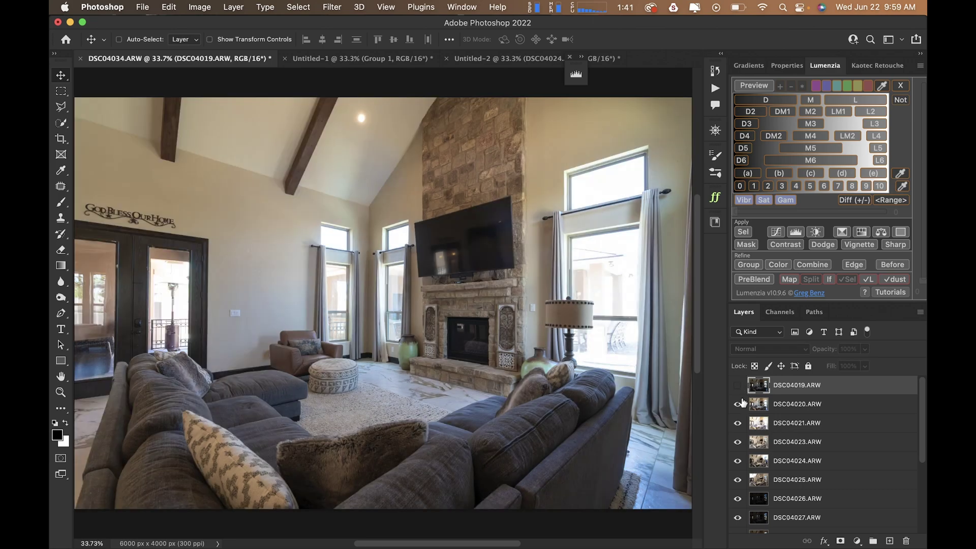
pyautogui.click(738, 404)
pyautogui.click(738, 385)
pyautogui.click(738, 386)
pyautogui.click(738, 405)
pyautogui.click(738, 423)
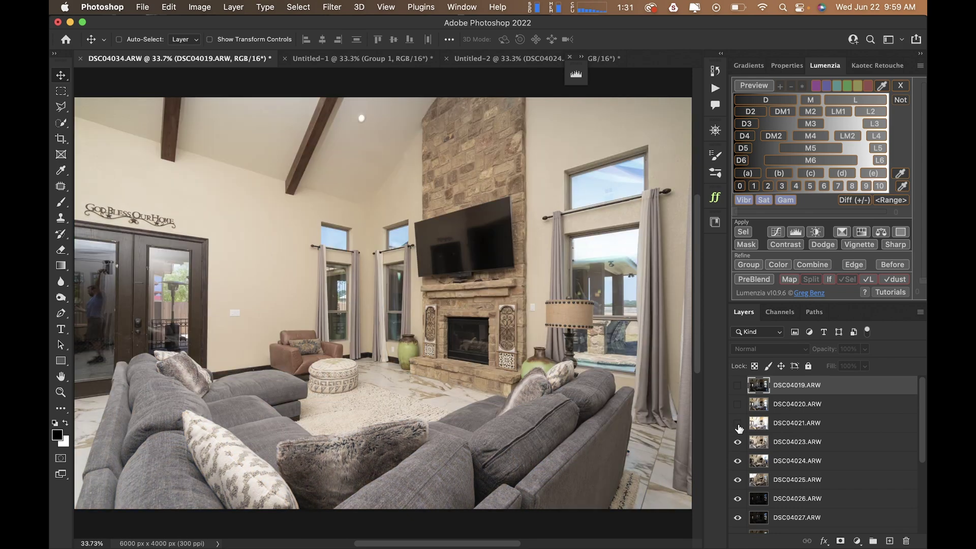
# - Review the flash exposures DSC04023, DSC04024 and DSC04025 by hiding each layer in turn
pyautogui.scroll(-1, 739, 428)
pyautogui.click(738, 428)
pyautogui.scroll(-1, 738, 428)
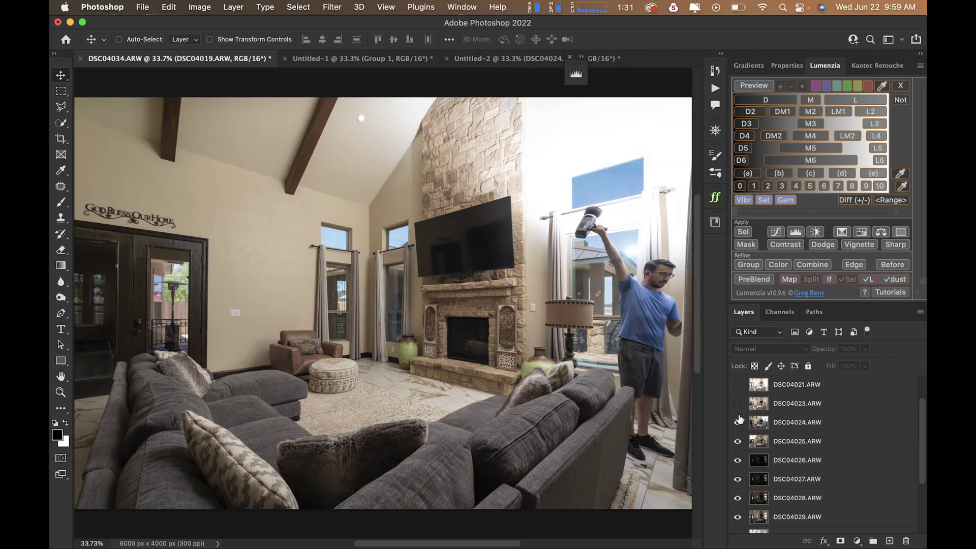
pyautogui.click(739, 405)
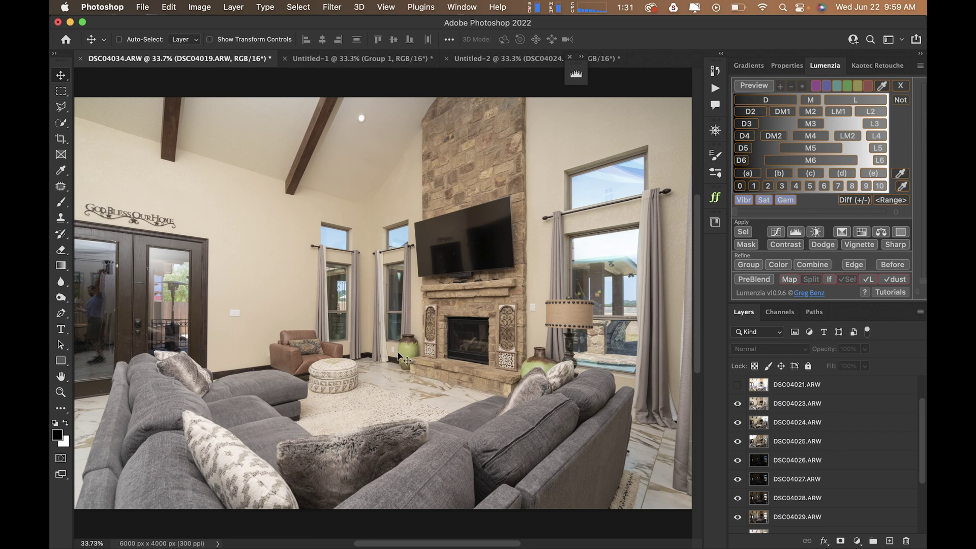
pyautogui.click(737, 401)
pyautogui.click(784, 423)
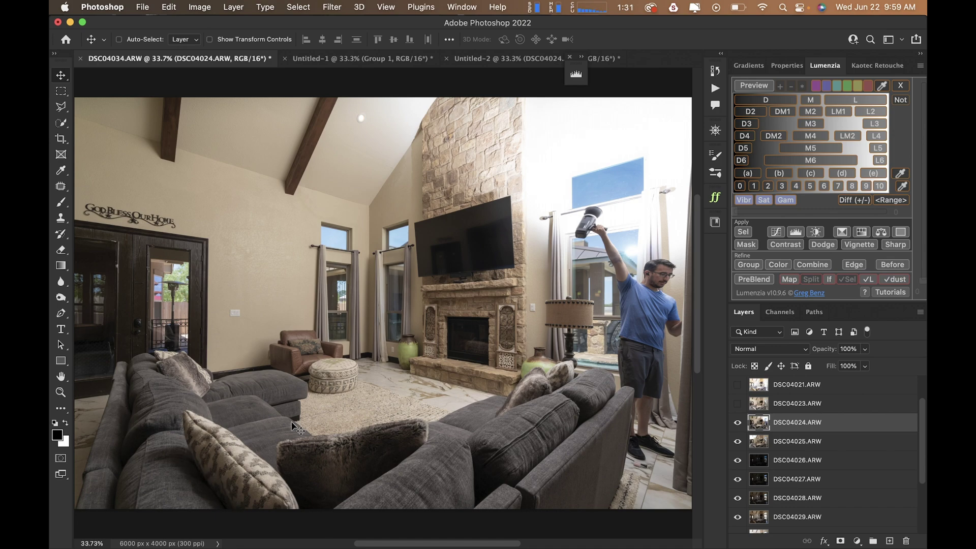
pyautogui.click(738, 423)
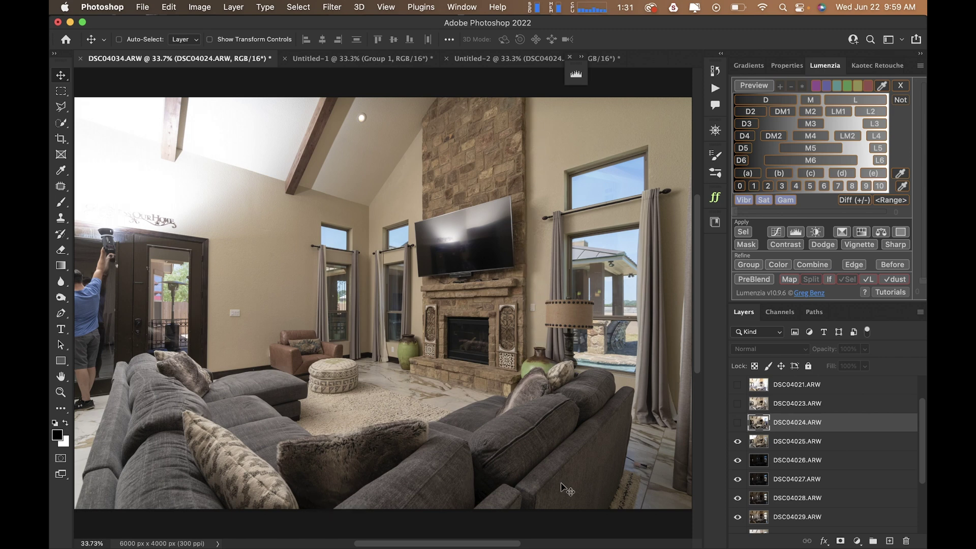
pyautogui.click(737, 441)
# - Review the darker exposures DSC04026 through DSC04029 by hiding each layer in turn
pyautogui.scroll(-1, 773, 448)
pyautogui.click(806, 456)
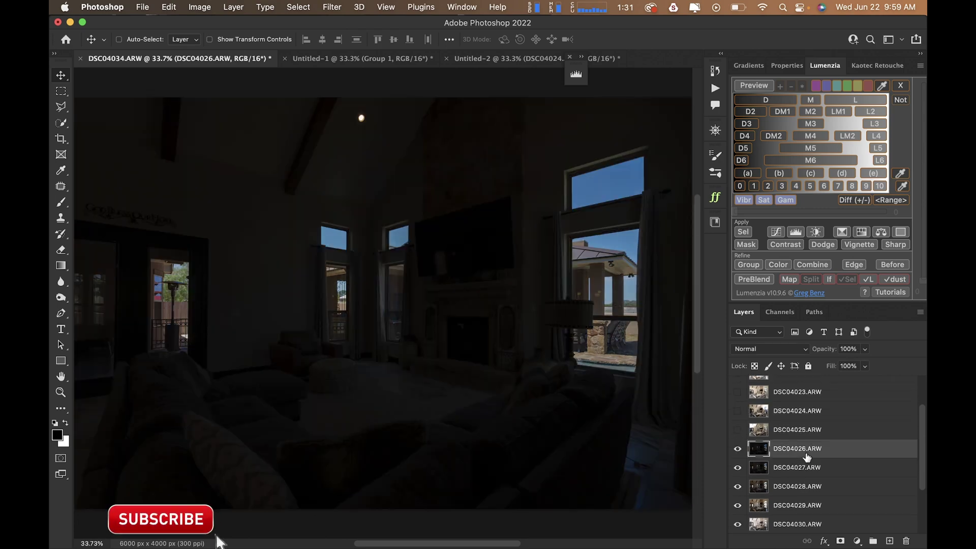
pyautogui.scroll(-2, 806, 456)
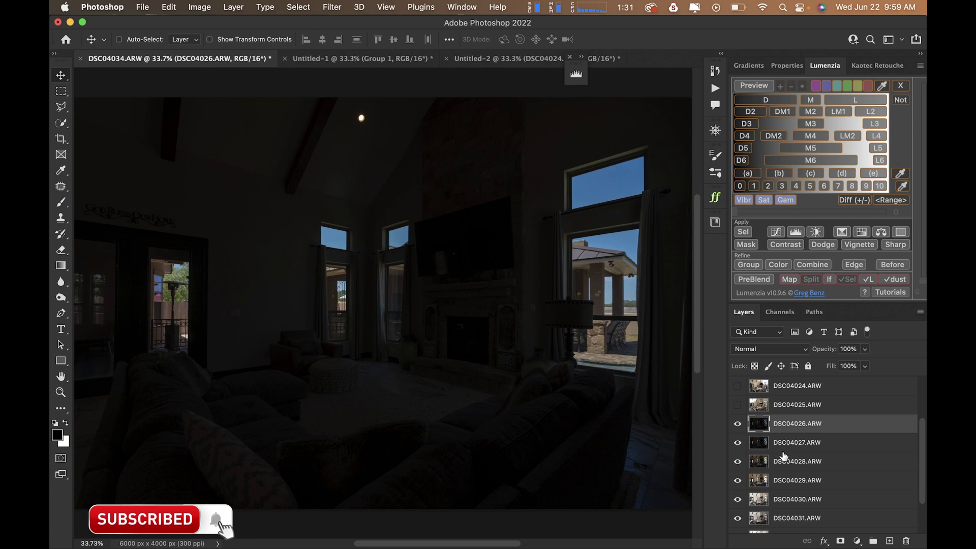
pyautogui.click(738, 423)
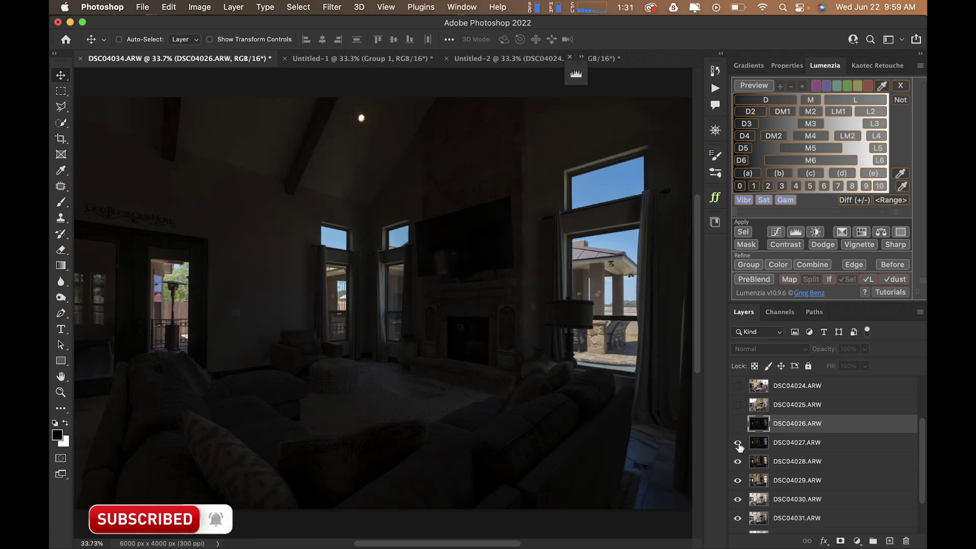
pyautogui.click(738, 442)
pyautogui.click(738, 442)
pyautogui.click(738, 443)
pyautogui.click(738, 461)
pyautogui.scroll(-2, 772, 479)
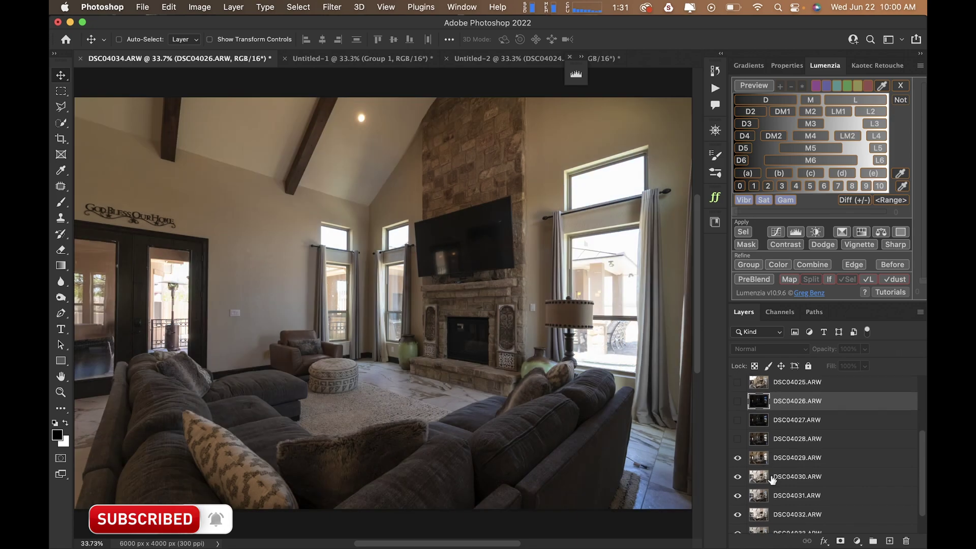
pyautogui.click(737, 441)
# - Review the flash exposures DSC04030 through DSC04034, hiding every layer above DSC04034 in turn
pyautogui.scroll(-1, 801, 463)
pyautogui.click(794, 454)
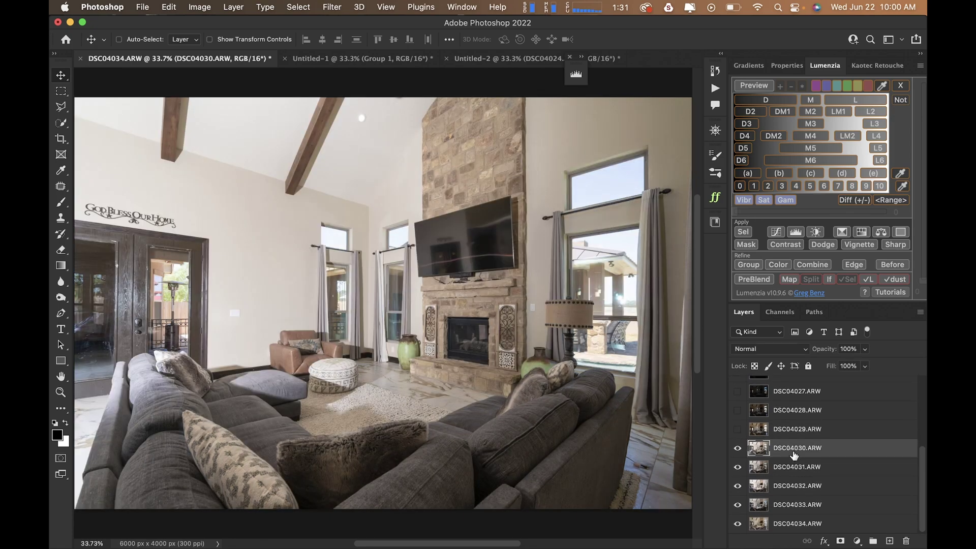
pyautogui.click(738, 449)
pyautogui.click(737, 466)
pyautogui.click(738, 485)
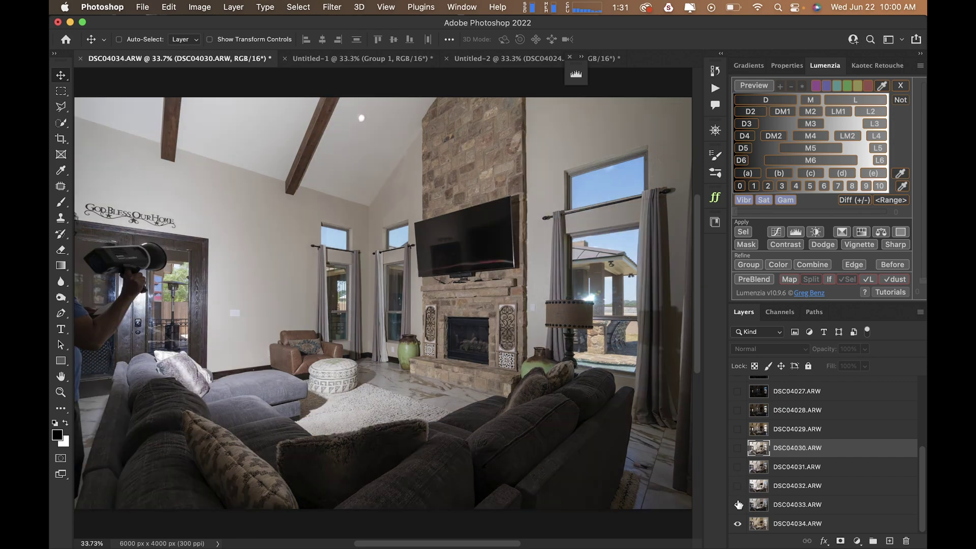
pyautogui.click(737, 505)
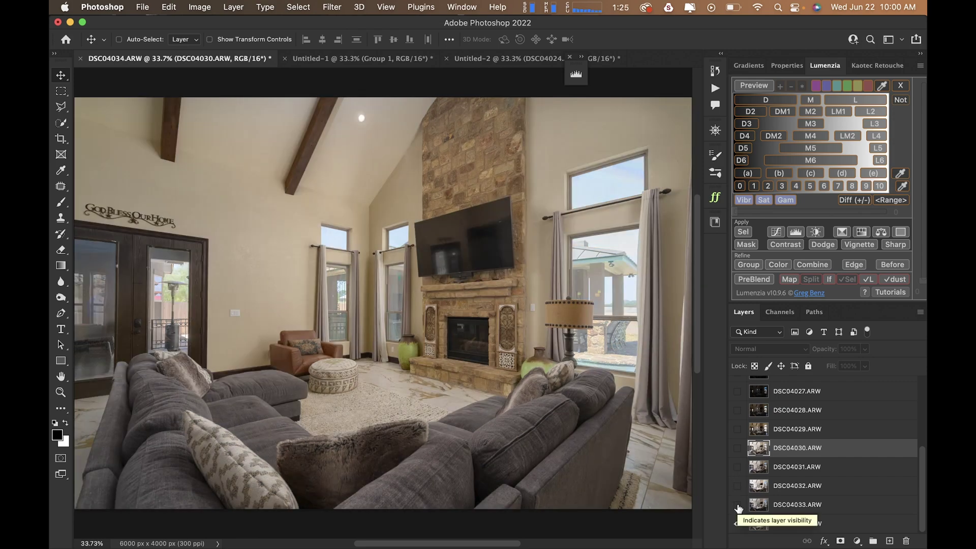
# - Make all the exposure layers visible again and run the ambient blend that masks DSC04021 and DSC04019 above DSC04020
pyautogui.click(738, 504)
pyautogui.click(737, 485)
pyautogui.click(738, 467)
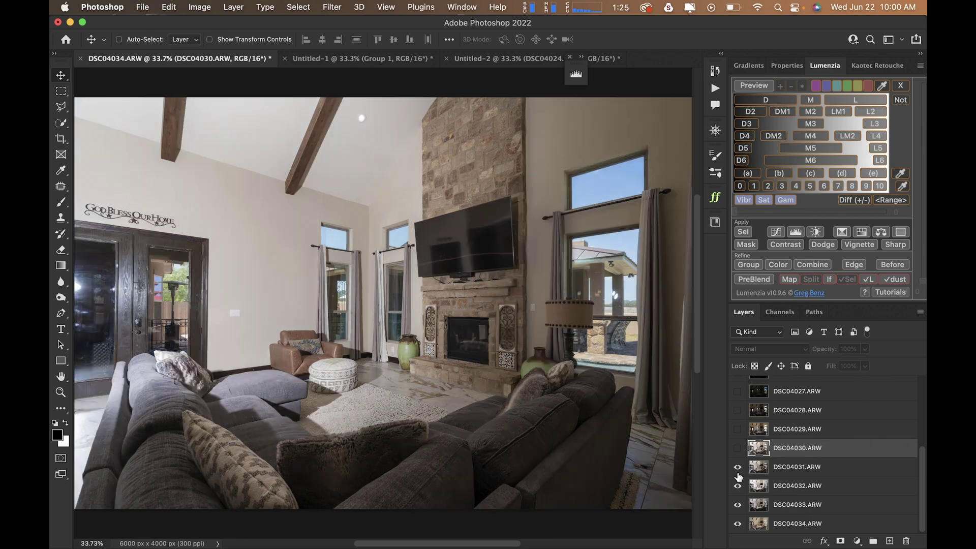
pyautogui.click(738, 448)
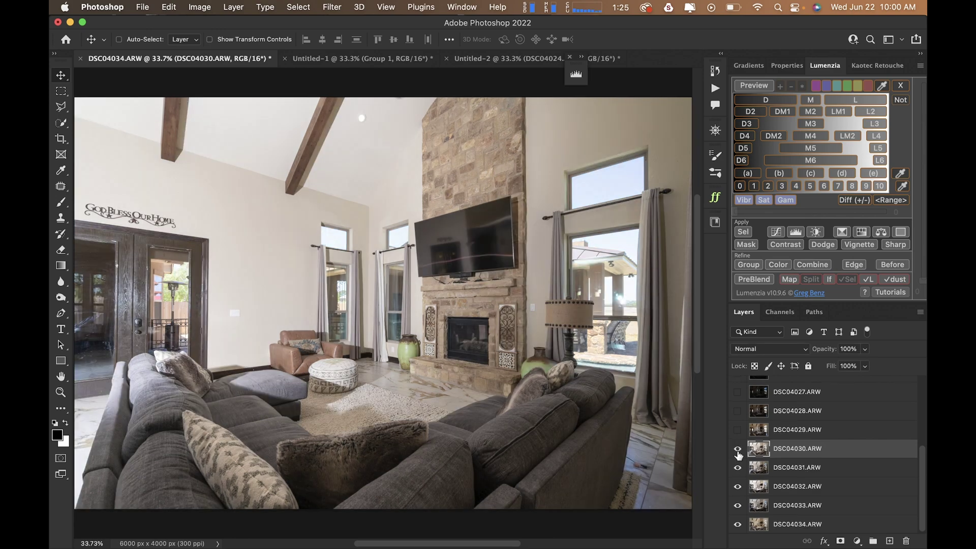
pyautogui.scroll(1, 739, 455)
pyautogui.moveTo(738, 451); pyautogui.dragTo(737, 498)
pyautogui.scroll(5, 738, 413)
pyautogui.press('super+alt+shift+e')
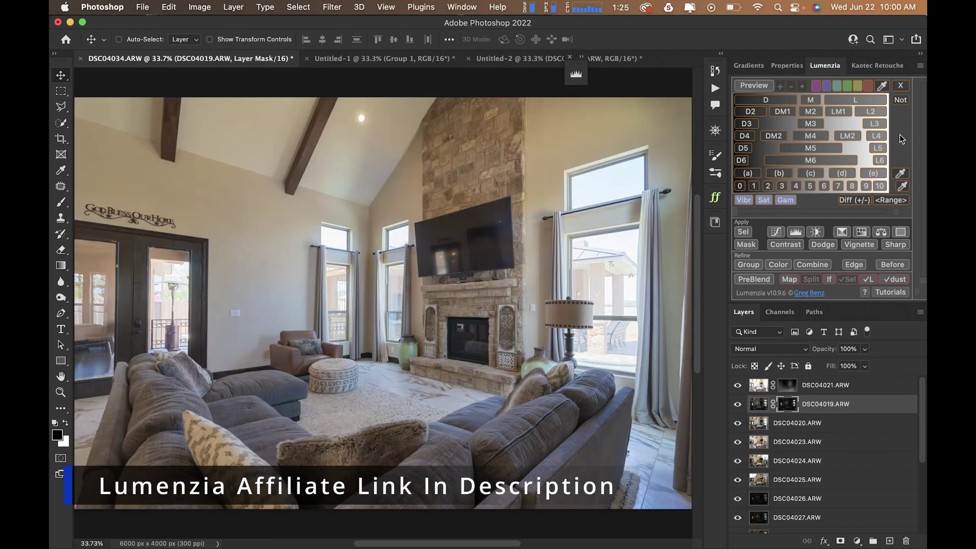
# - Load the Lumenzia Actions from the Lumenzia utilities
pyautogui.click(920, 68)
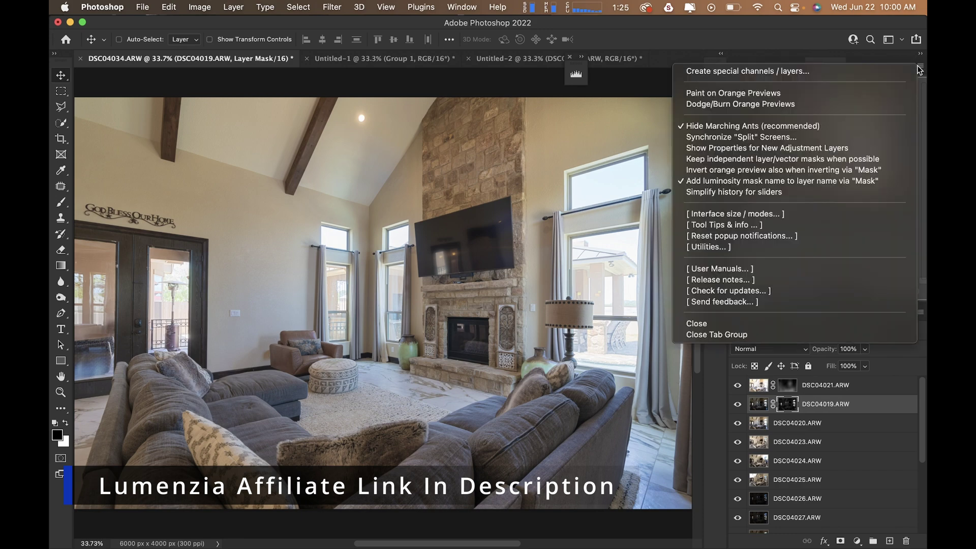
pyautogui.click(920, 71)
pyautogui.click(920, 70)
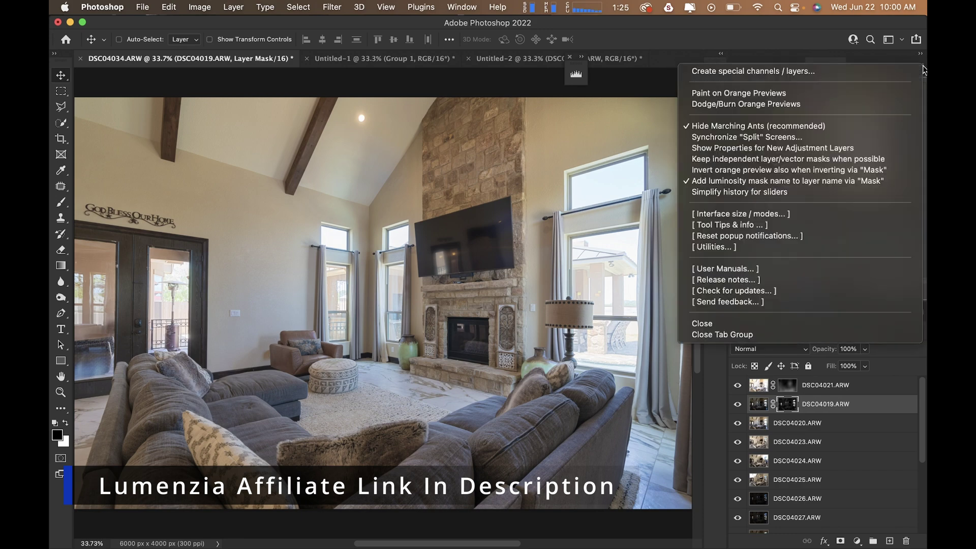
pyautogui.click(780, 246)
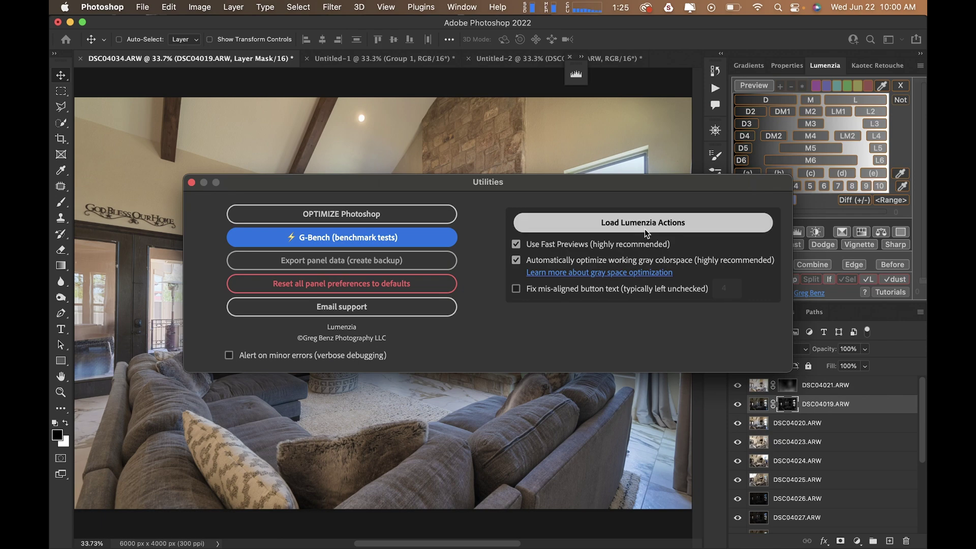
pyautogui.click(645, 230)
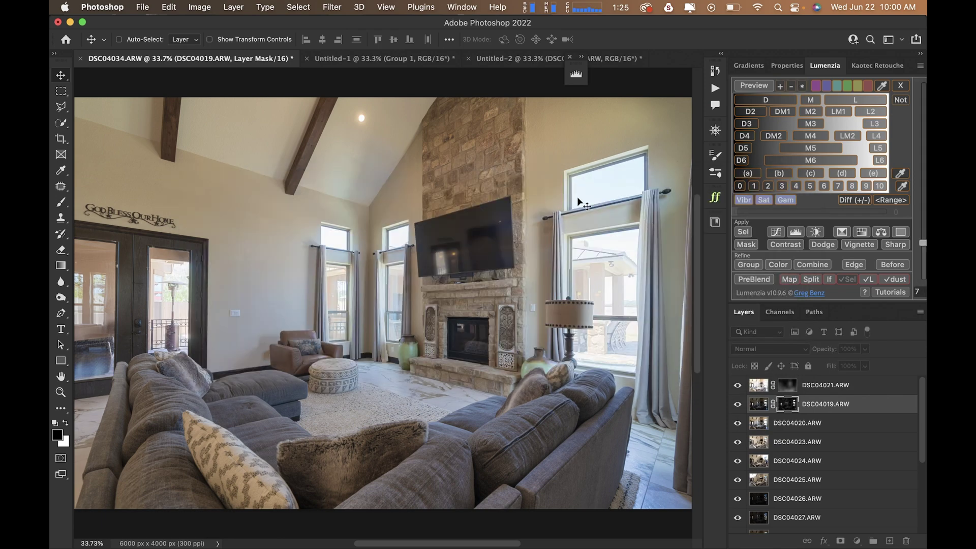
# - Examine the light and dark mask and selection actions in the Lumenzia Actions set, collapsing the Test Blend set
pyautogui.click(462, 6)
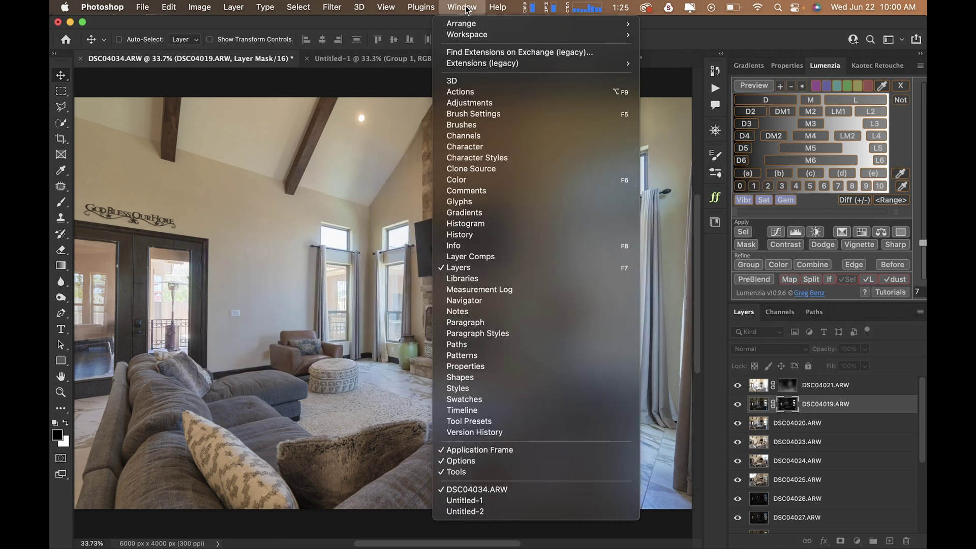
pyautogui.click(496, 93)
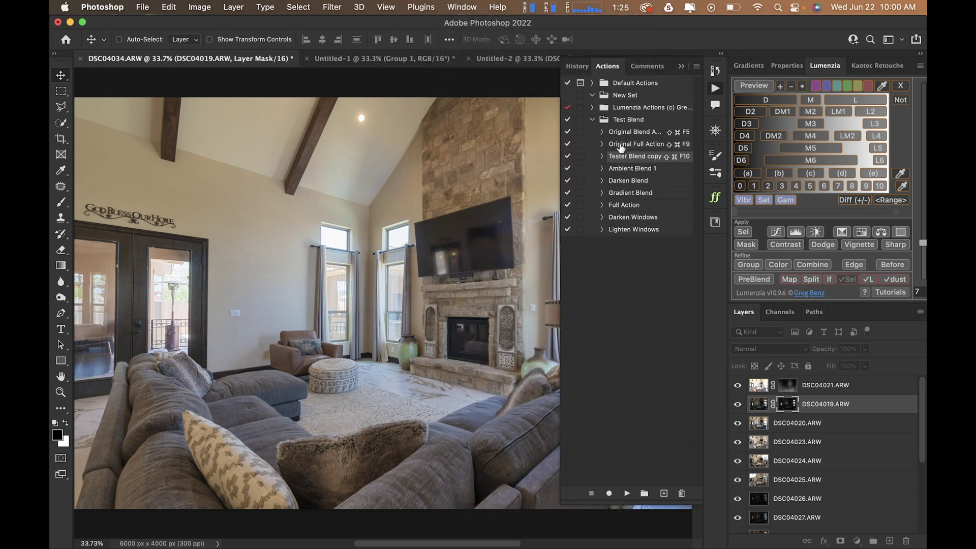
pyautogui.click(592, 120)
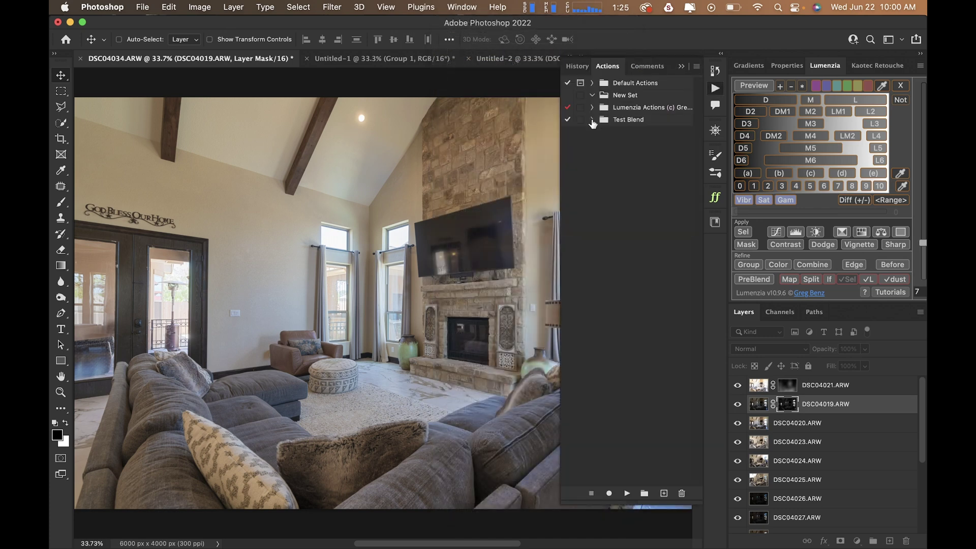
pyautogui.click(631, 112)
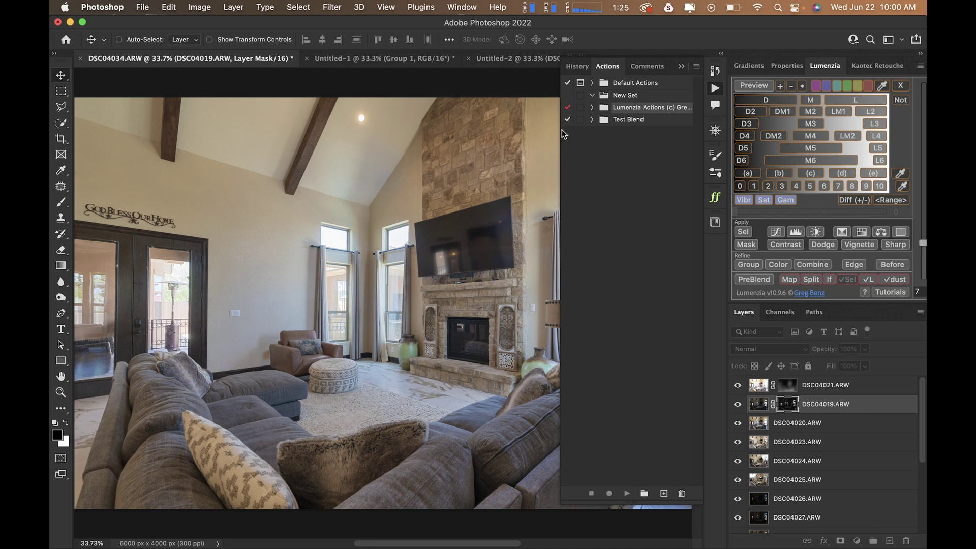
pyautogui.click(592, 107)
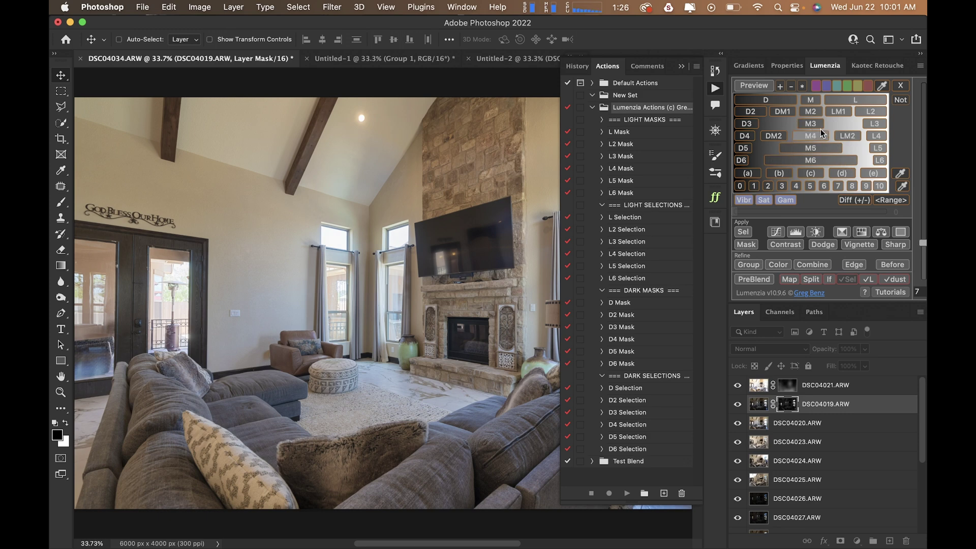
pyautogui.click(591, 108)
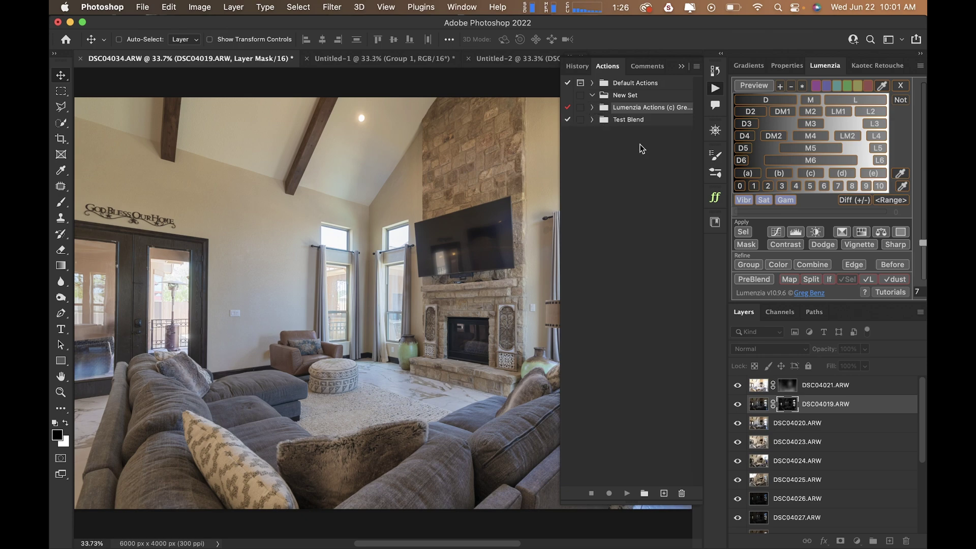
pyautogui.click(592, 107)
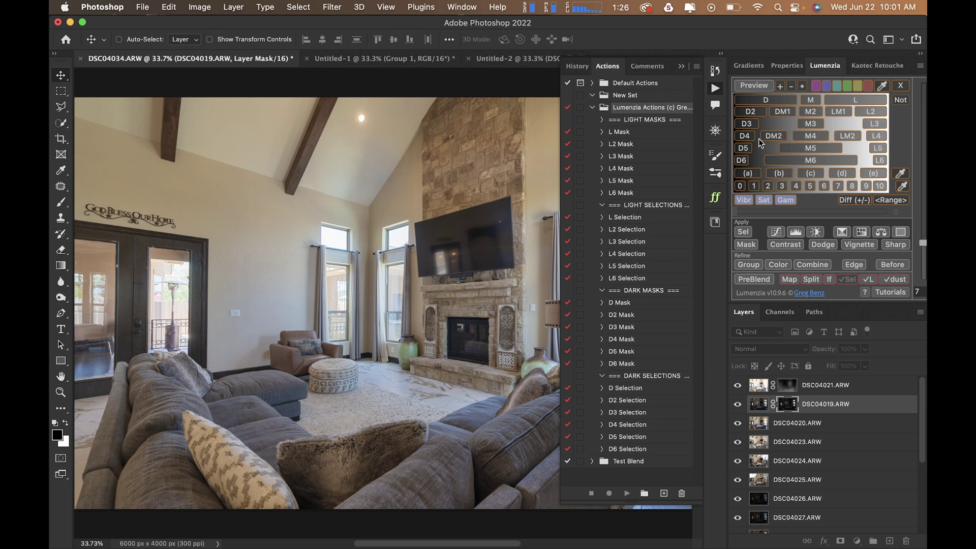
pyautogui.click(592, 108)
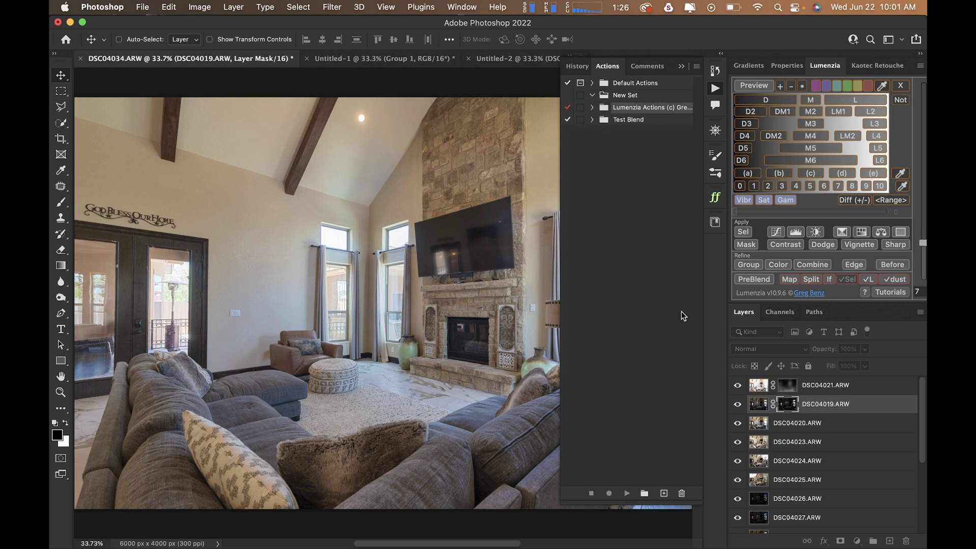
pyautogui.doubleClick(678, 63)
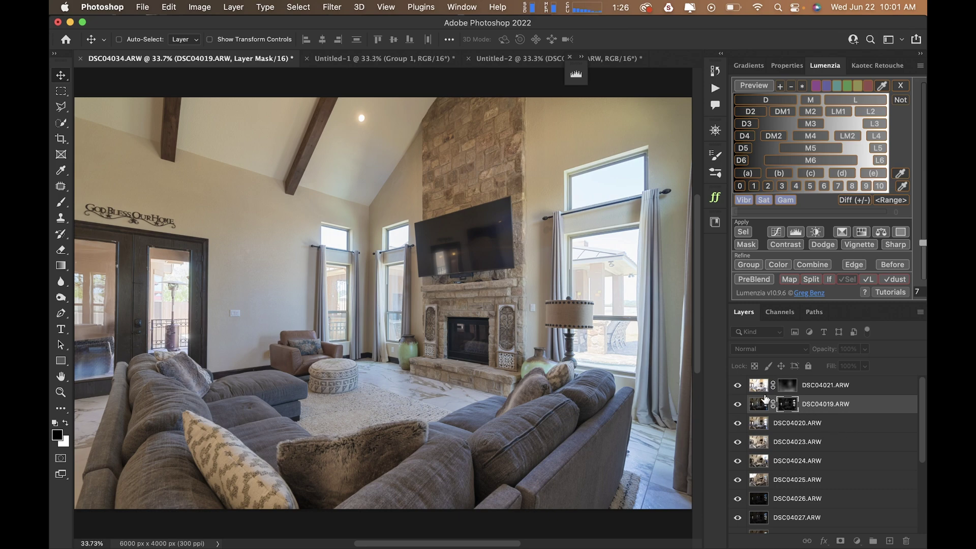
# - Disable the layer masks on DSC04019 and DSC04021 and hide both layers to inspect the DSC04020 exposure
pyautogui.keyDown('shift'); pyautogui.click(787, 404); pyautogui.keyUp('shift')
pyautogui.keyDown('shift'); pyautogui.click(788, 387); pyautogui.keyUp('shift')
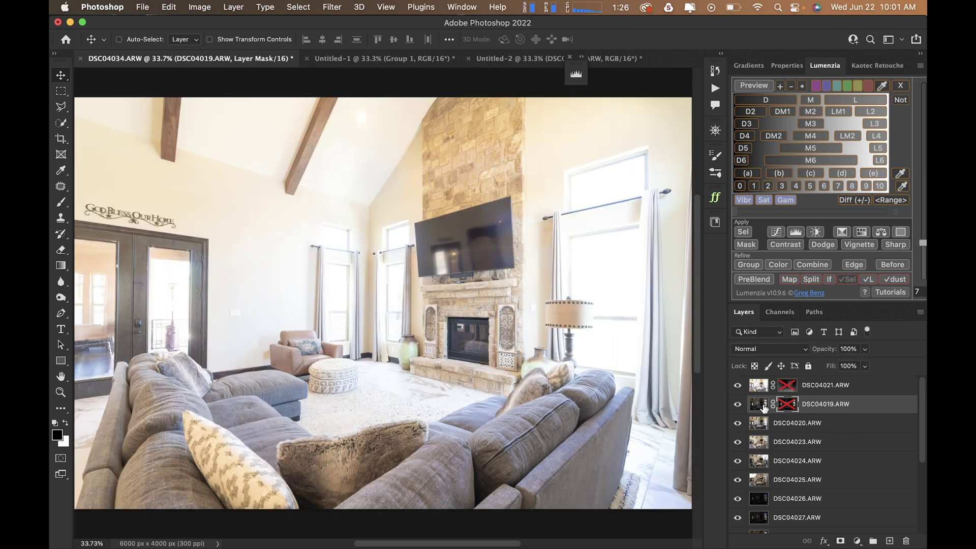
pyautogui.click(738, 386)
pyautogui.click(738, 404)
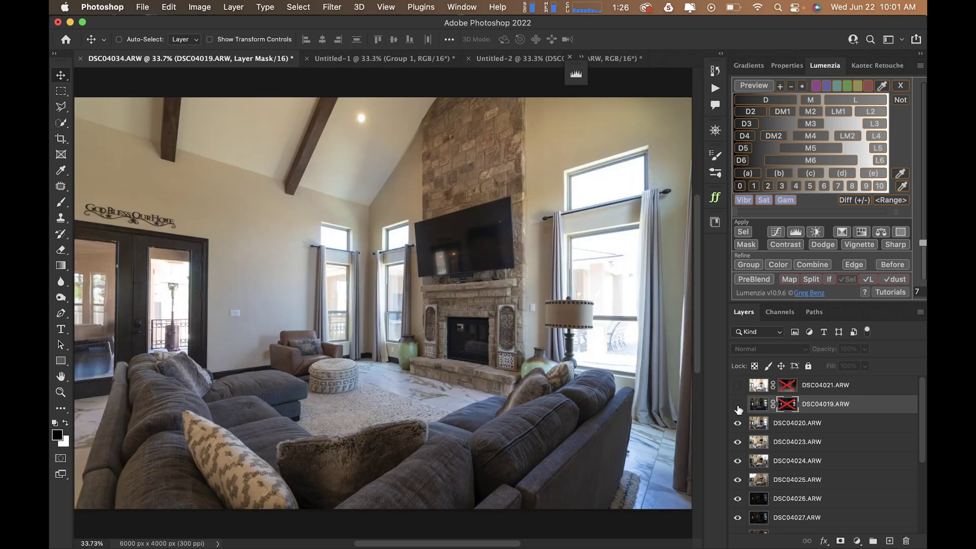
pyautogui.click(767, 426)
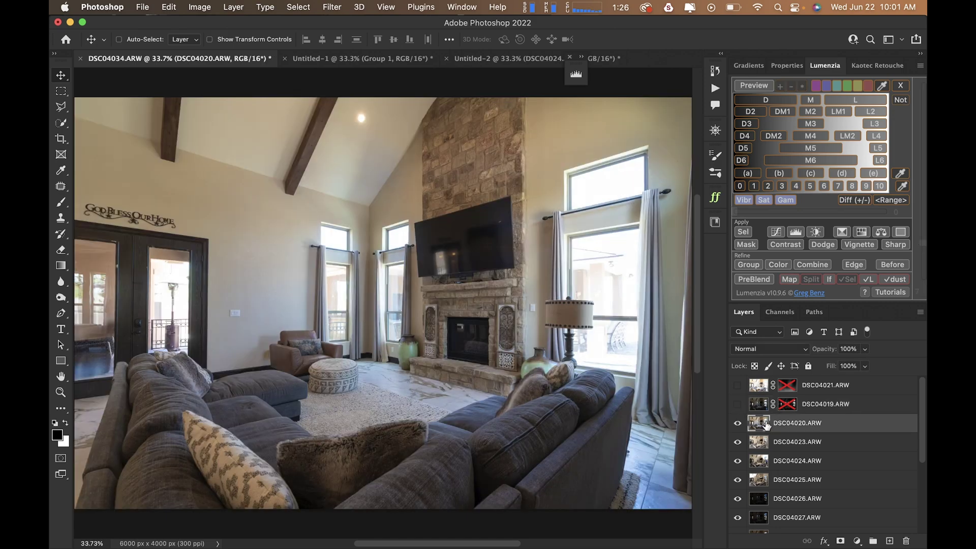
# - Show the unmasked DSC04019 layer and toggle DSC04021 on and off to compare the dark and bright exposures
pyautogui.click(739, 406)
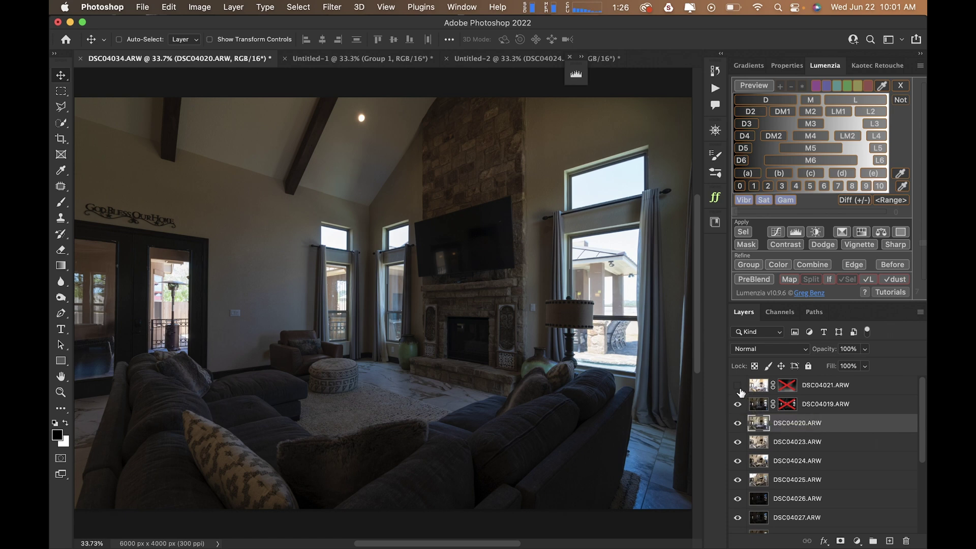
pyautogui.click(737, 385)
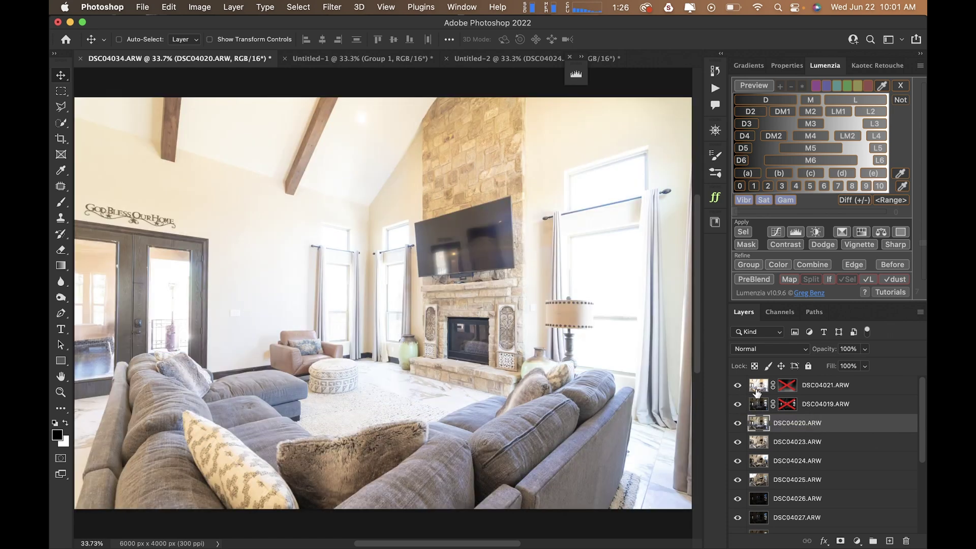
pyautogui.click(738, 386)
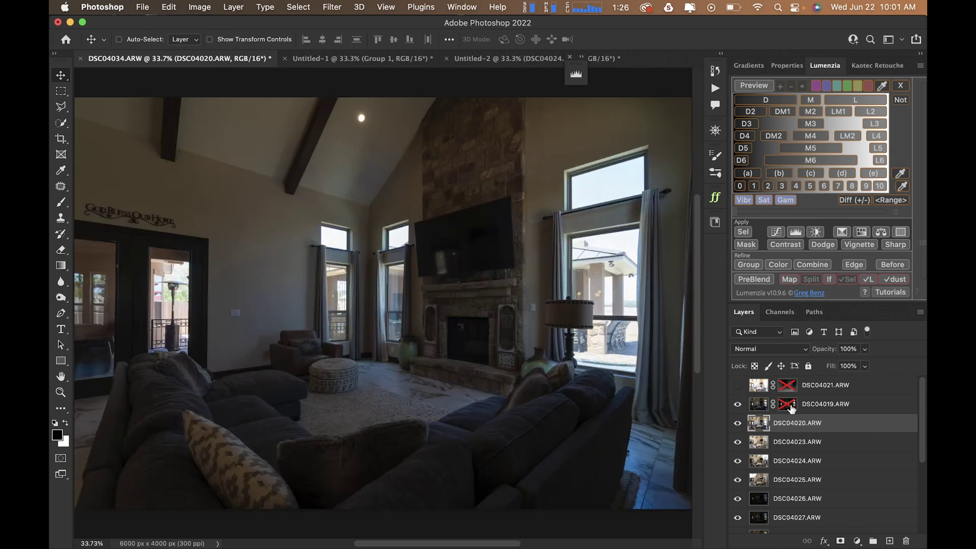
# - Re-enable the layer mask on DSC04019 and toggle the layer's visibility to compare its effect on the room
pyautogui.keyDown('shift'); pyautogui.click(791, 404); pyautogui.keyUp('shift')
pyautogui.keyDown('shift'); pyautogui.click(791, 407); pyautogui.keyUp('shift')
pyautogui.keyDown('shift'); pyautogui.click(791, 407); pyautogui.keyUp('shift')
pyautogui.click(737, 404)
pyautogui.click(738, 404)
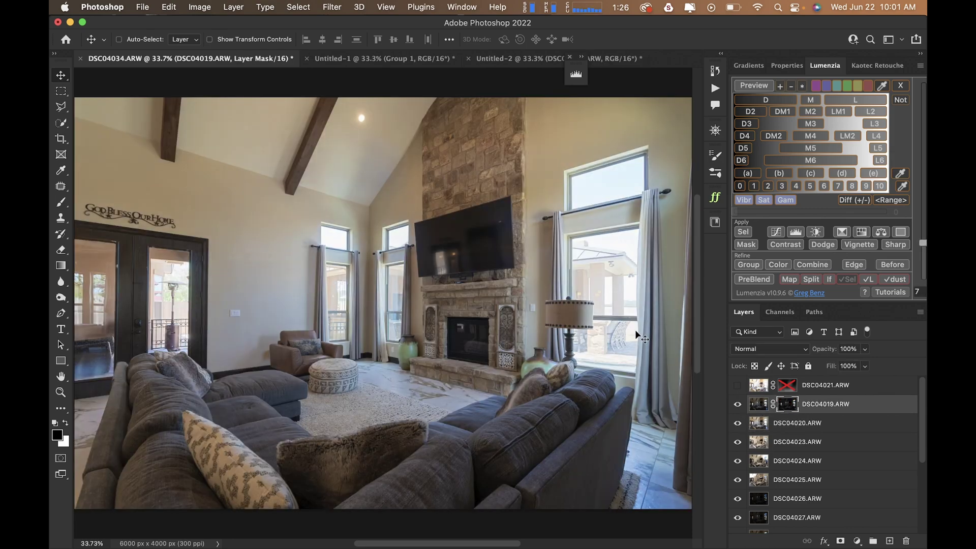
# - Inspect the large window beside the lamp at 100% with the masked DSC04019 layer hidden and shown
pyautogui.click(613, 299)
pyautogui.moveTo(593, 289); pyautogui.dragTo(569, 309)
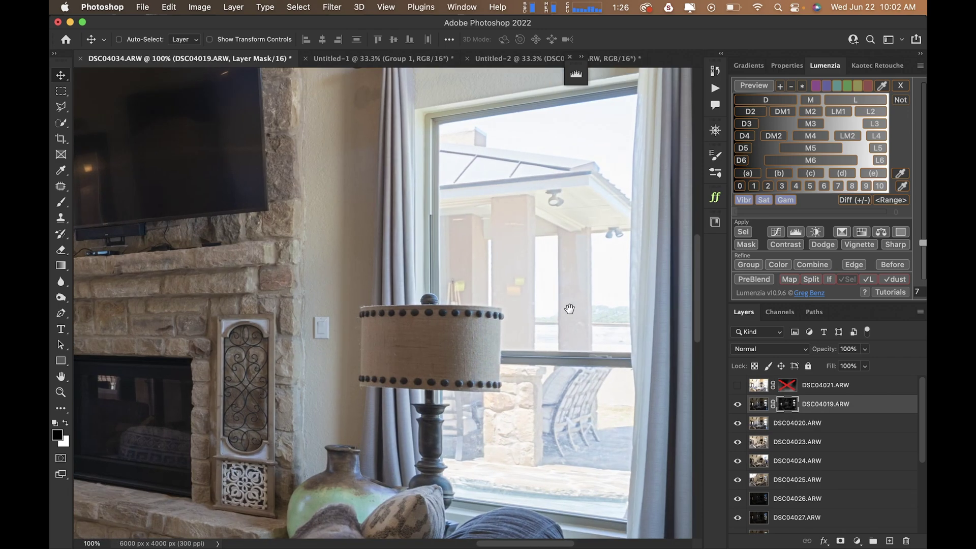
pyautogui.click(737, 404)
pyautogui.click(737, 406)
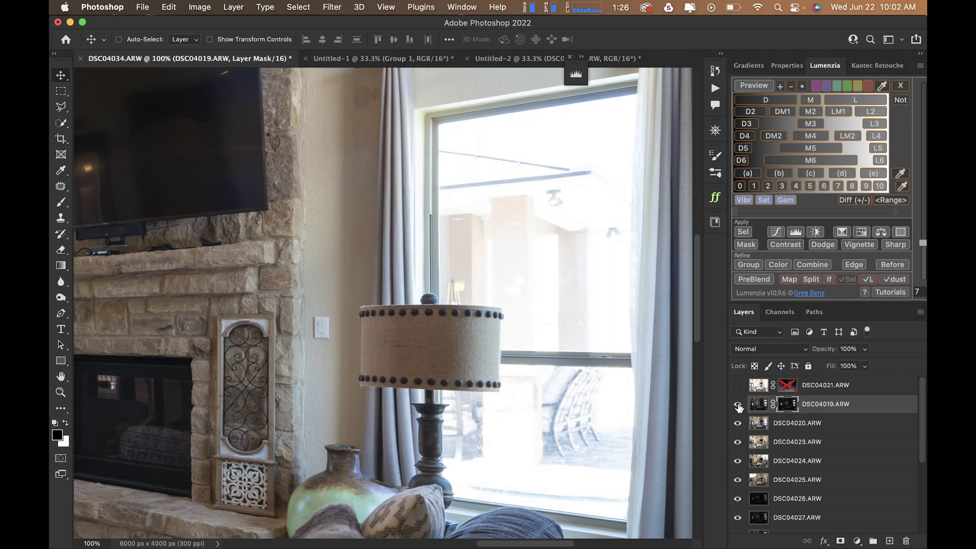
pyautogui.click(737, 404)
pyautogui.click(738, 405)
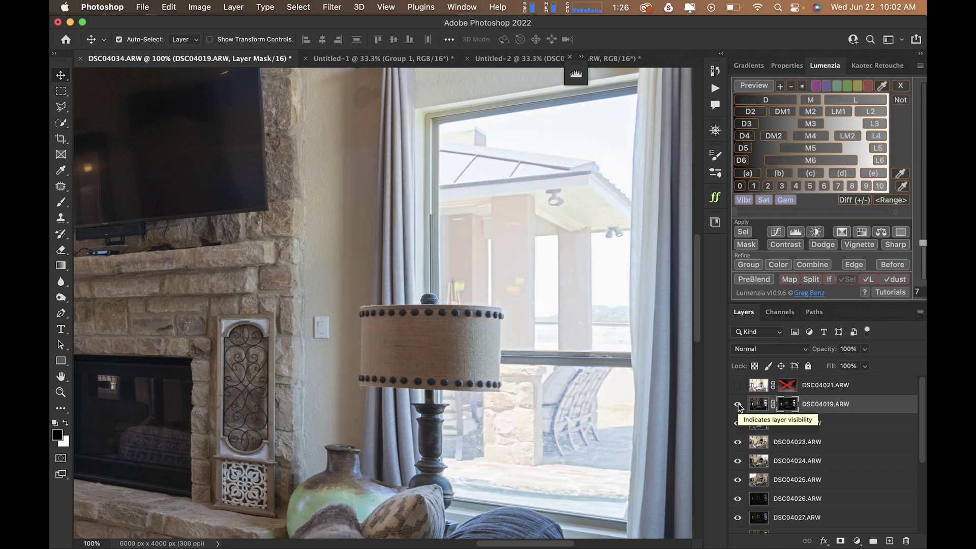
pyautogui.press('super+0')
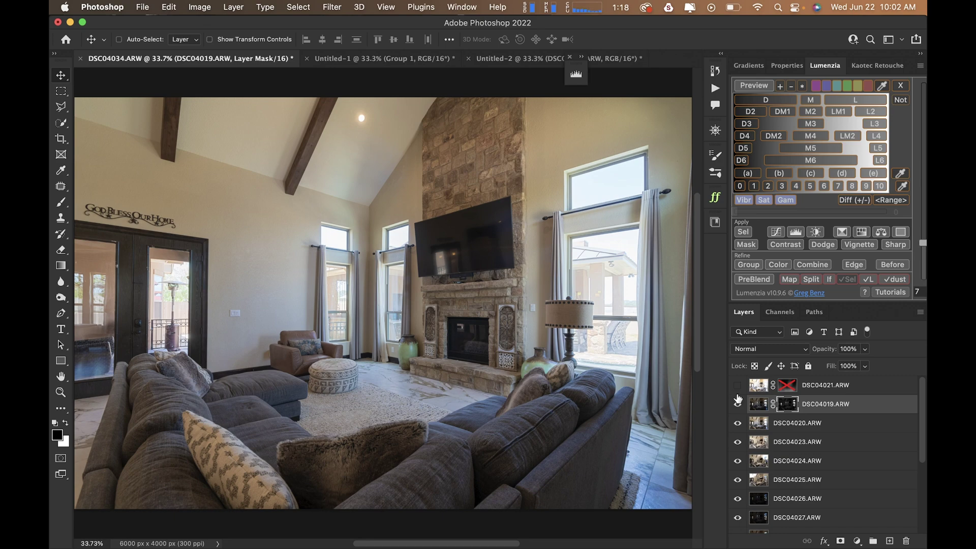
# - Show the DSC04021 layer, re-enable its mask and compare the blend with the layer hidden and shown
pyautogui.click(738, 386)
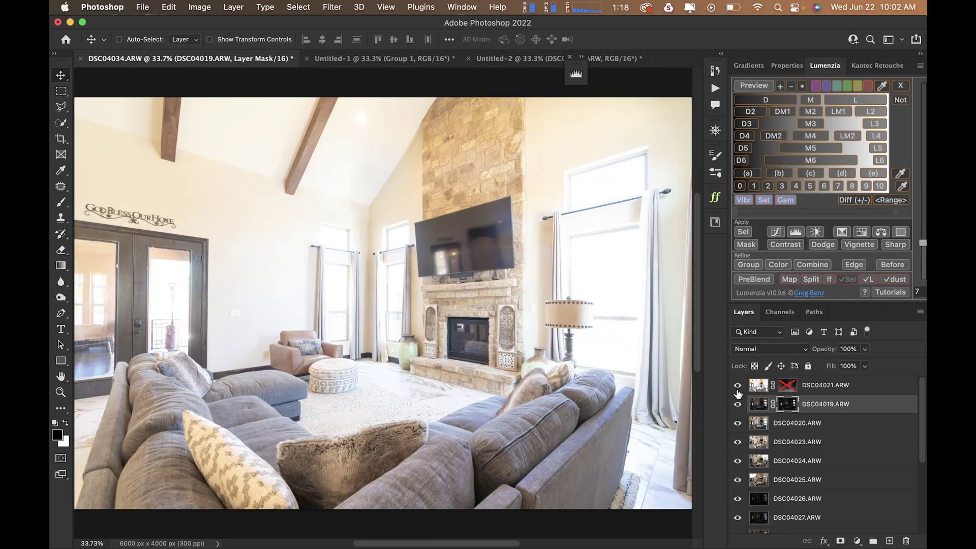
pyautogui.keyDown('shift'); pyautogui.click(787, 387); pyautogui.keyUp('shift')
pyautogui.click(738, 386)
pyautogui.click(737, 386)
pyautogui.click(738, 385)
pyautogui.click(739, 385)
pyautogui.click(738, 385)
pyautogui.click(738, 386)
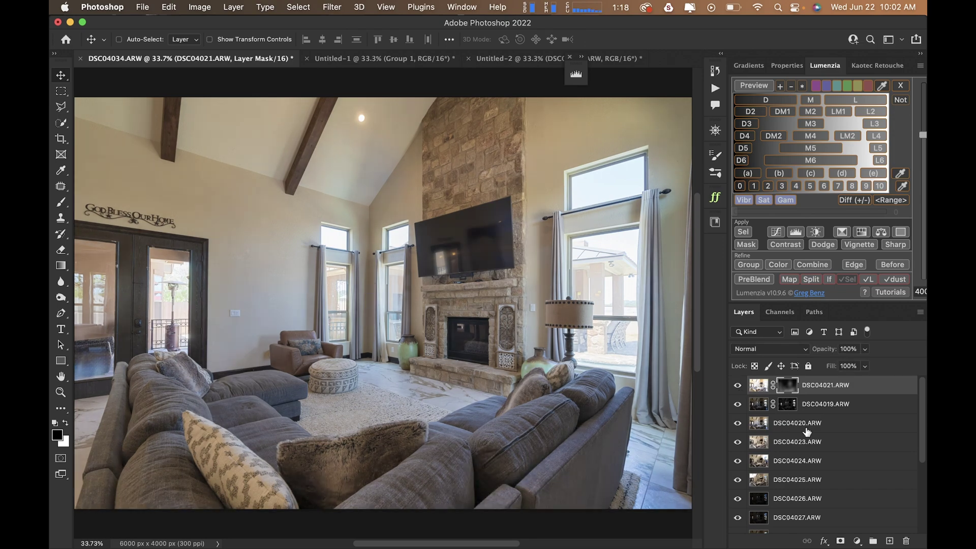
# - Try merging the DSC04021, DSC04019 and DSC04020 layers into one, and undo the merge
pyautogui.keyDown('shift'); pyautogui.click(806, 430); pyautogui.keyUp('shift')
pyautogui.press('super+e')
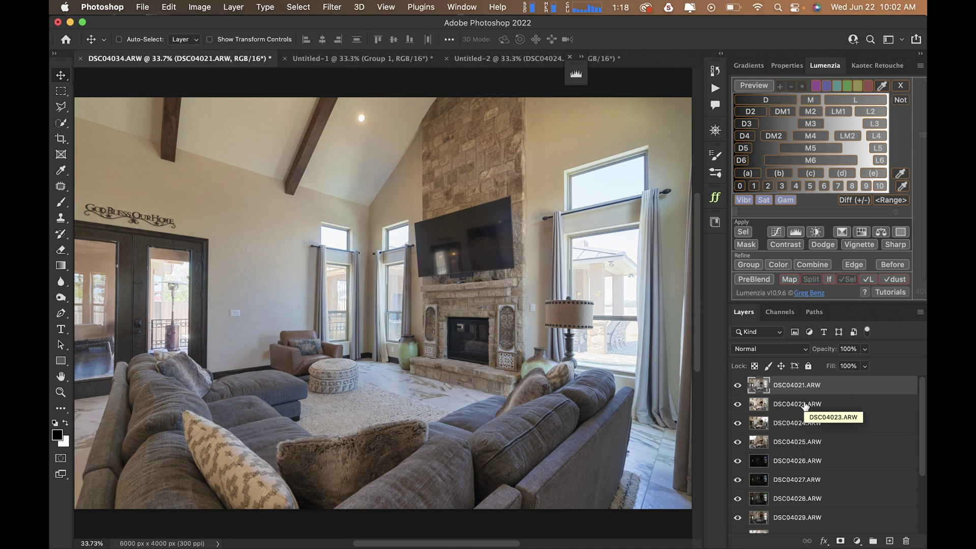
pyautogui.press('super+z')
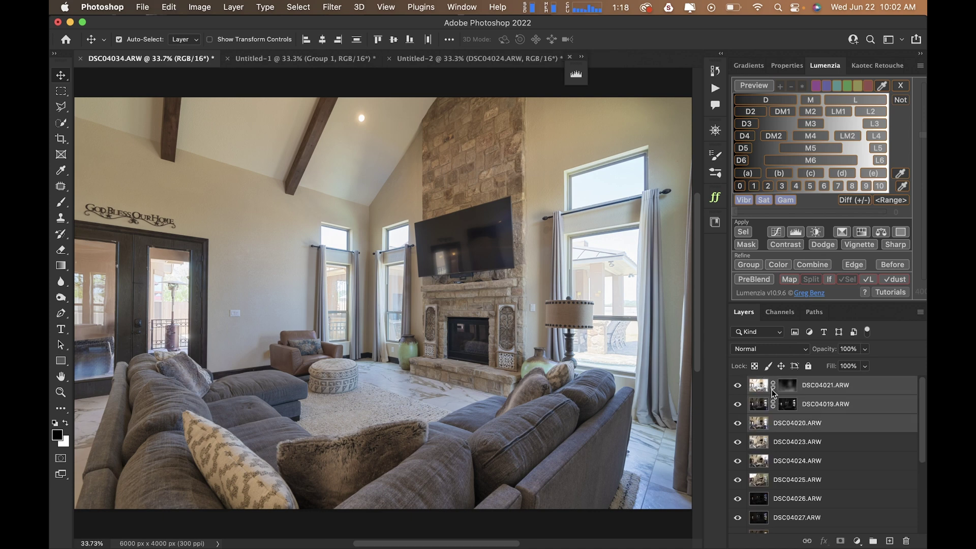
# - Examine the layer masks of DSC04019 and DSC04021 on their own, viewing the DSC04021 mask as a red overlay too
pyautogui.click(860, 405)
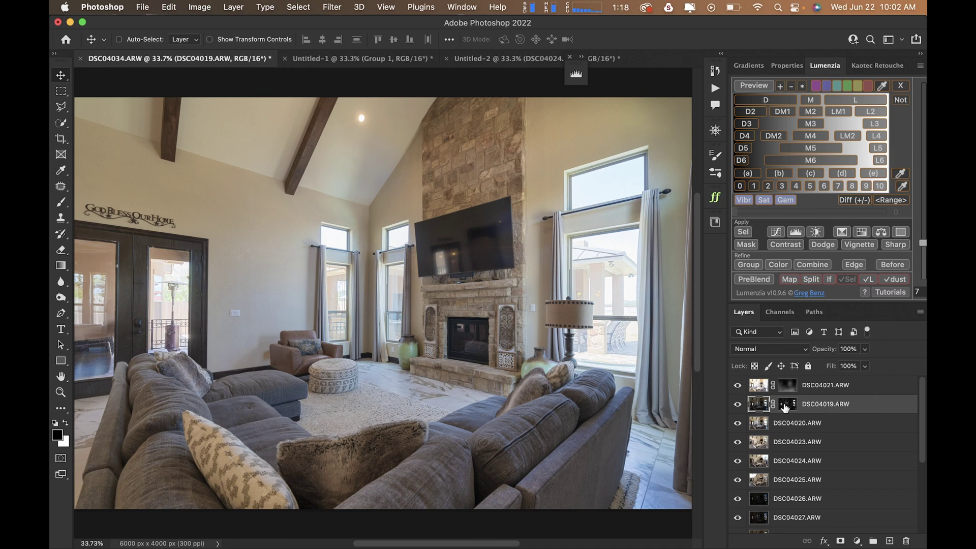
pyautogui.keyDown('alt'); pyautogui.click(785, 407); pyautogui.keyUp('alt')
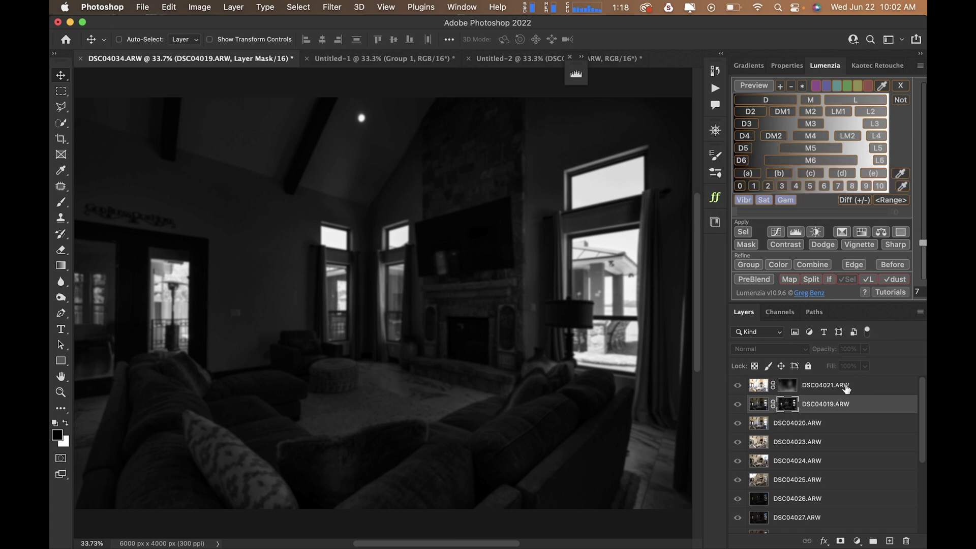
pyautogui.click(846, 388)
pyautogui.click(794, 388)
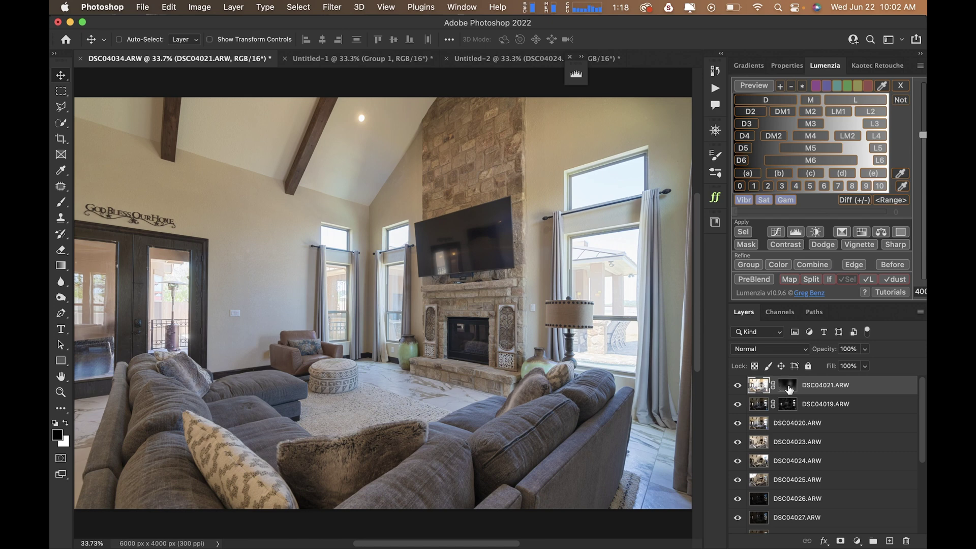
pyautogui.keyDown('alt'); pyautogui.click(790, 389); pyautogui.keyUp('alt')
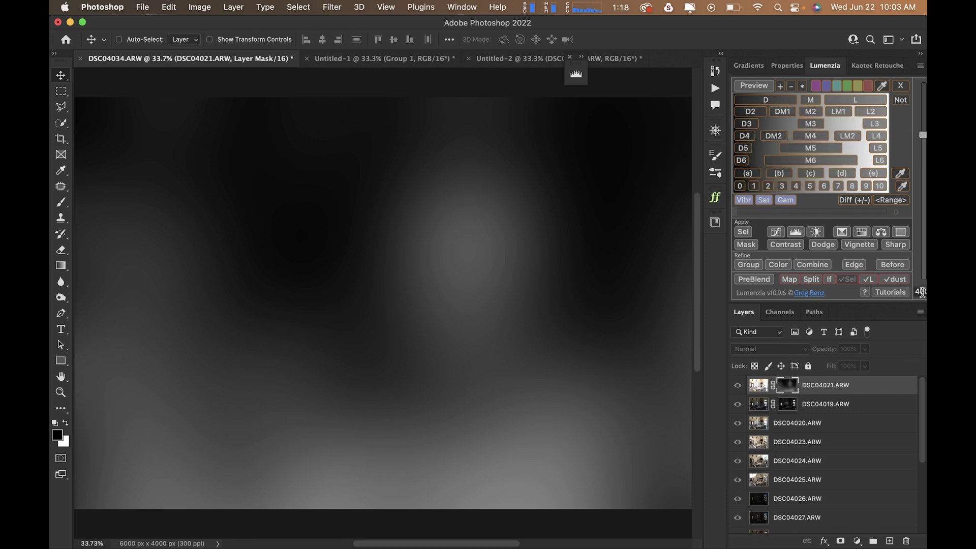
pyautogui.click(816, 402)
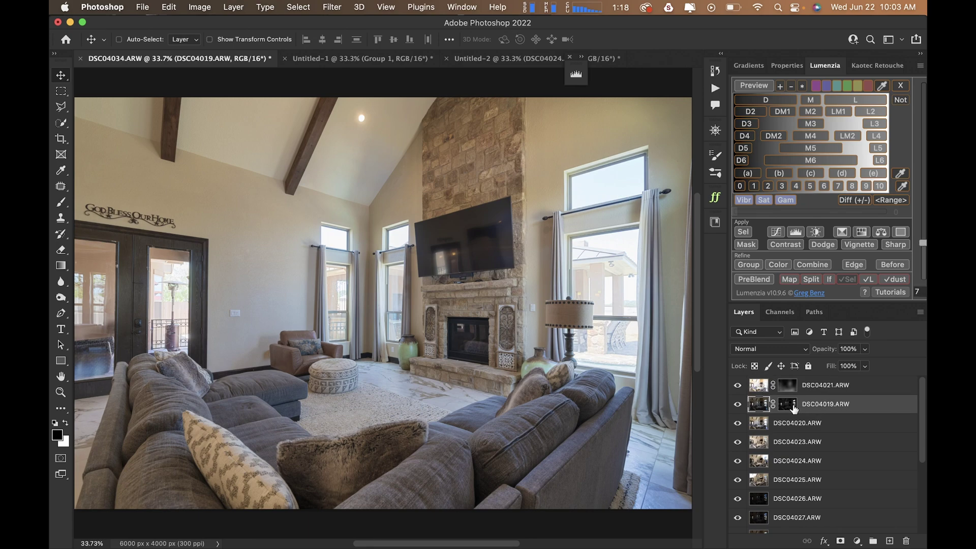
pyautogui.keyDown('alt'); pyautogui.click(789, 404); pyautogui.keyUp('alt')
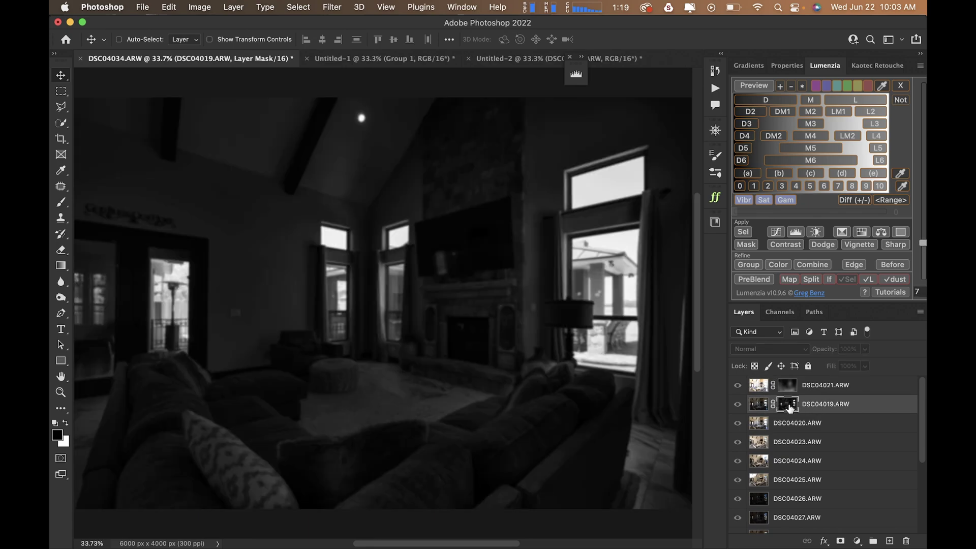
pyautogui.keyDown('alt'); pyautogui.keyDown('shift'); pyautogui.click(789, 388); pyautogui.keyUp('shift'); pyautogui.keyUp('alt')
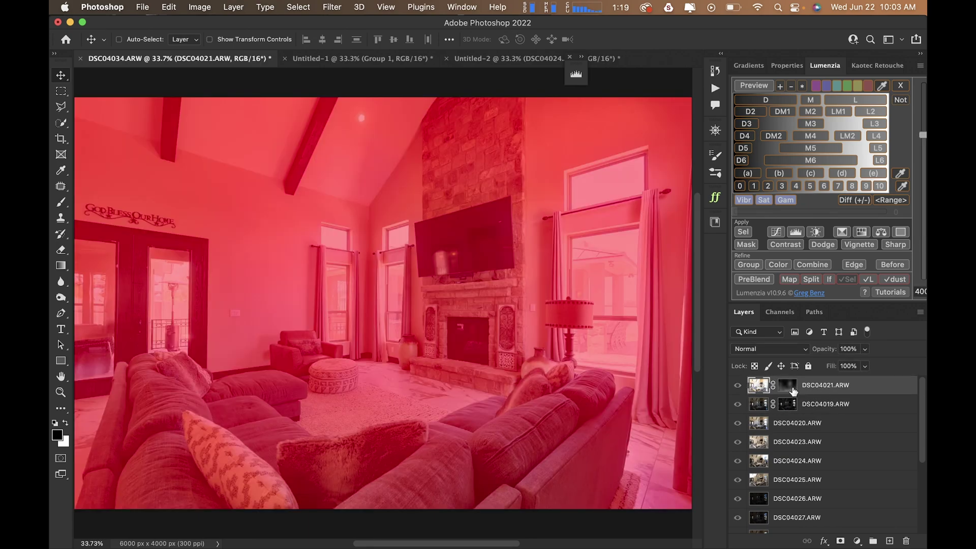
pyautogui.keyDown('alt'); pyautogui.keyDown('shift'); pyautogui.click(793, 391); pyautogui.keyUp('shift'); pyautogui.keyUp('alt')
pyautogui.keyDown('alt'); pyautogui.click(793, 391); pyautogui.keyUp('alt')
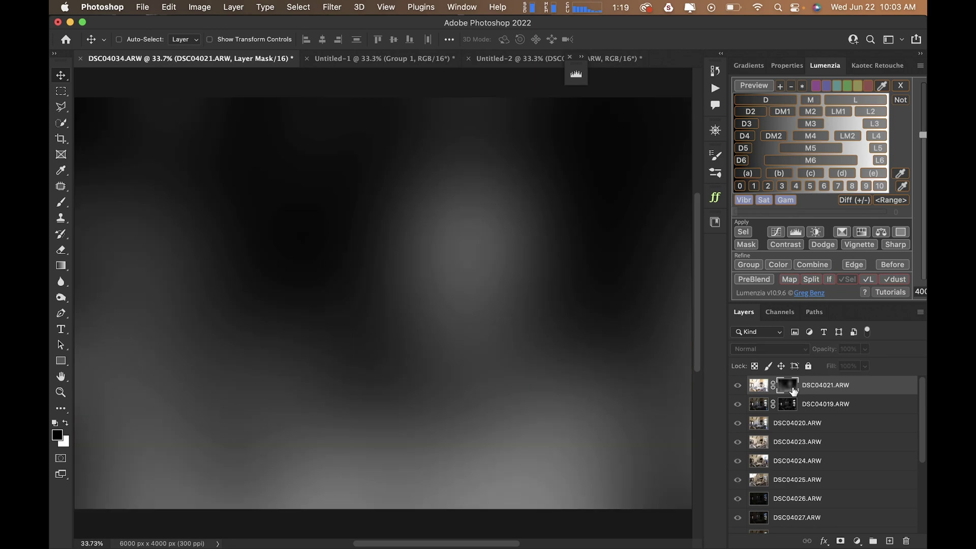
# - Merge the DSC04020, DSC04019 and DSC04021 layers into a single layer
pyautogui.click(829, 424)
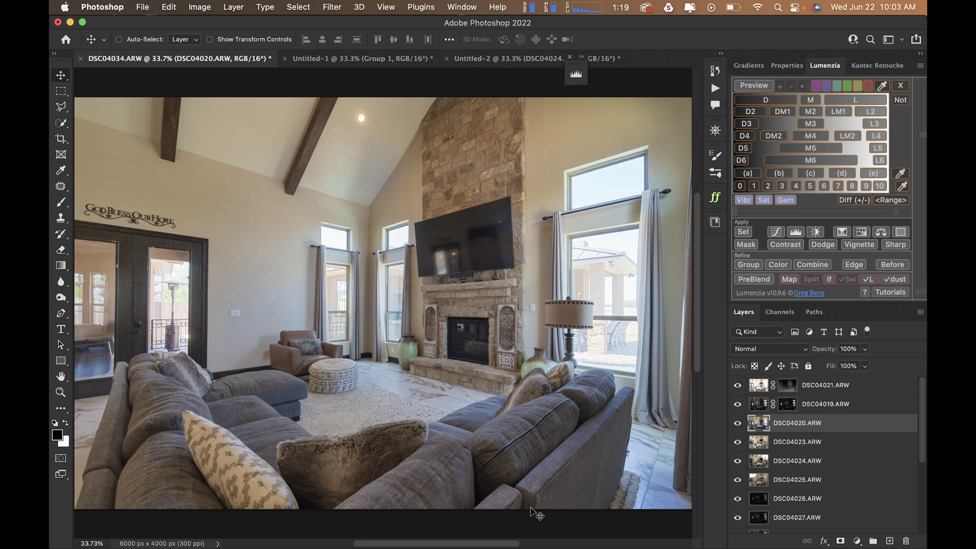
pyautogui.keyDown('shift'); pyautogui.click(828, 393); pyautogui.keyUp('shift')
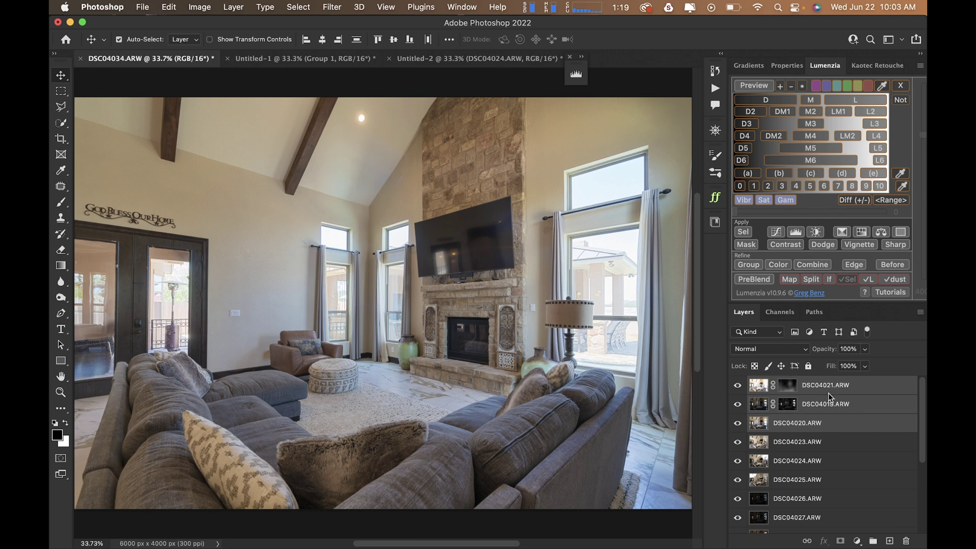
pyautogui.press('super+e')
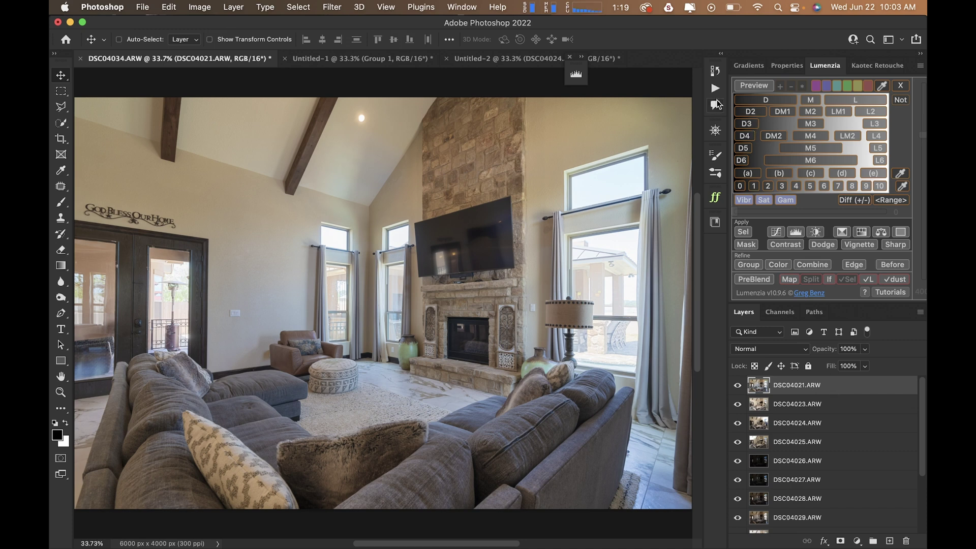
# - Start a new action in New Set and name it "Ambient Blend"
pyautogui.click(715, 90)
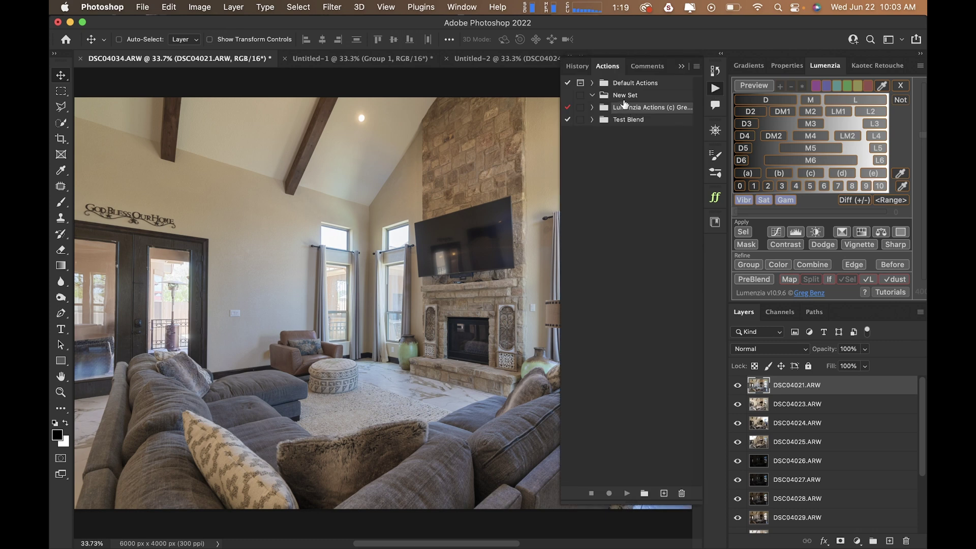
pyautogui.click(625, 97)
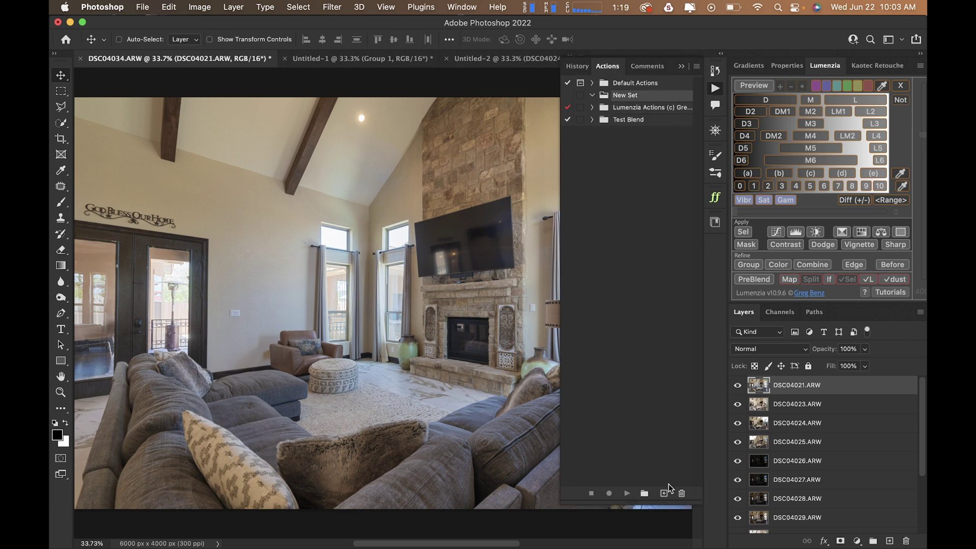
pyautogui.click(665, 493)
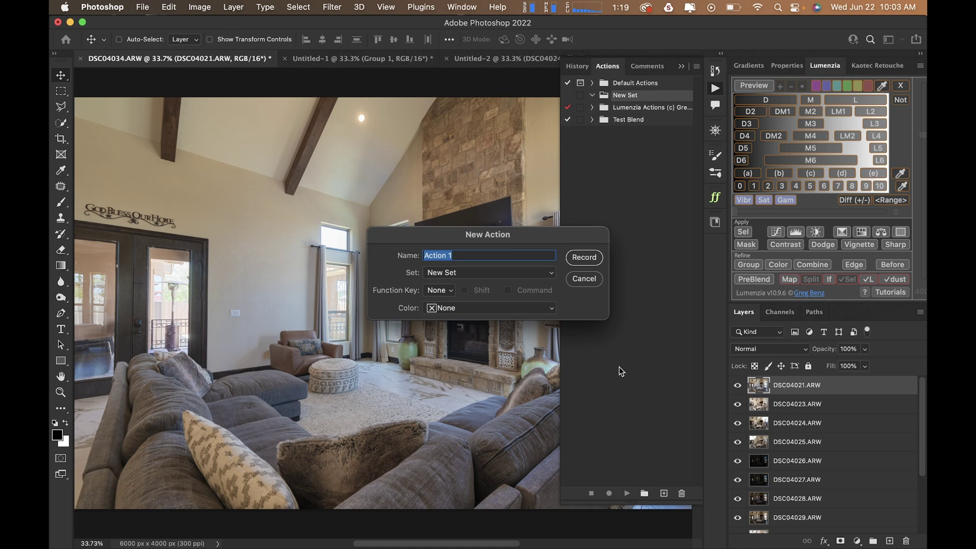
pyautogui.press('Escape')
pyautogui.click(665, 493)
pyautogui.write('AMBIENT')
pyautogui.press('BackSpace')
pyautogui.press('BackSpace')
pyautogui.press('BackSpace')
pyautogui.press('BackSpace')
pyautogui.press('BackSpace')
pyautogui.press('BackSpace')
pyautogui.press('BackSpace')
pyautogui.write('mbient Blend')
# - Assign the function key F2 with Shift and Command to the Ambient Blend action
pyautogui.click(441, 292)
pyautogui.click(438, 309)
pyautogui.click(438, 309)
pyautogui.click(474, 295)
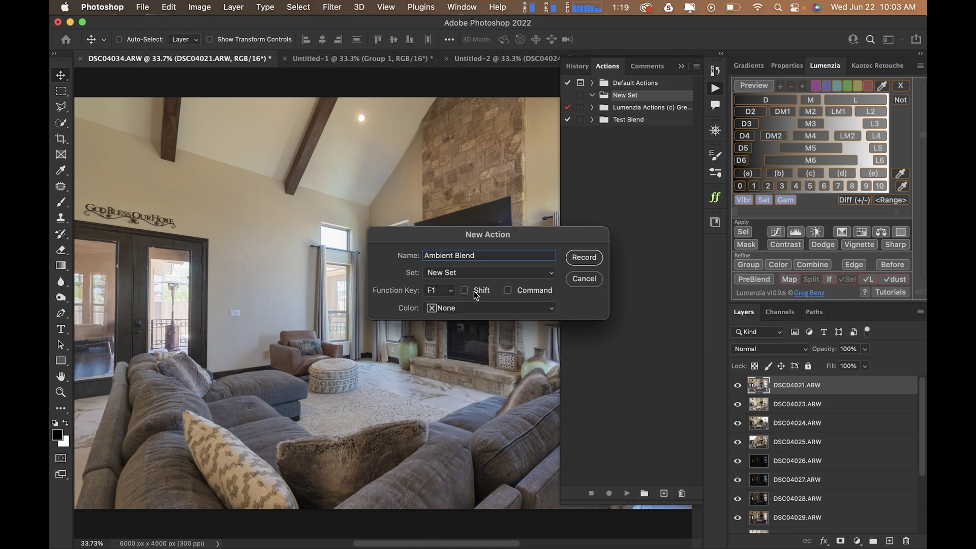
pyautogui.click(508, 290)
pyautogui.click(435, 290)
pyautogui.click(437, 303)
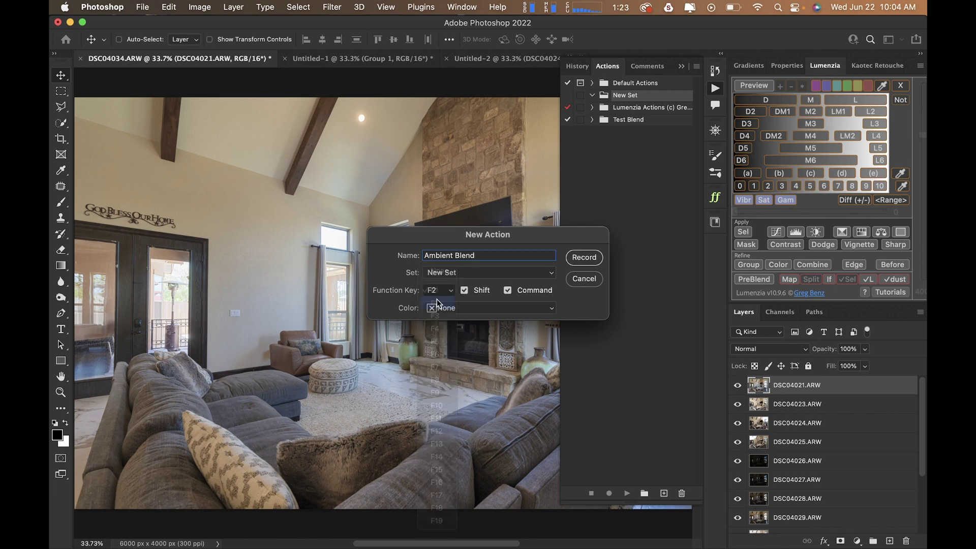
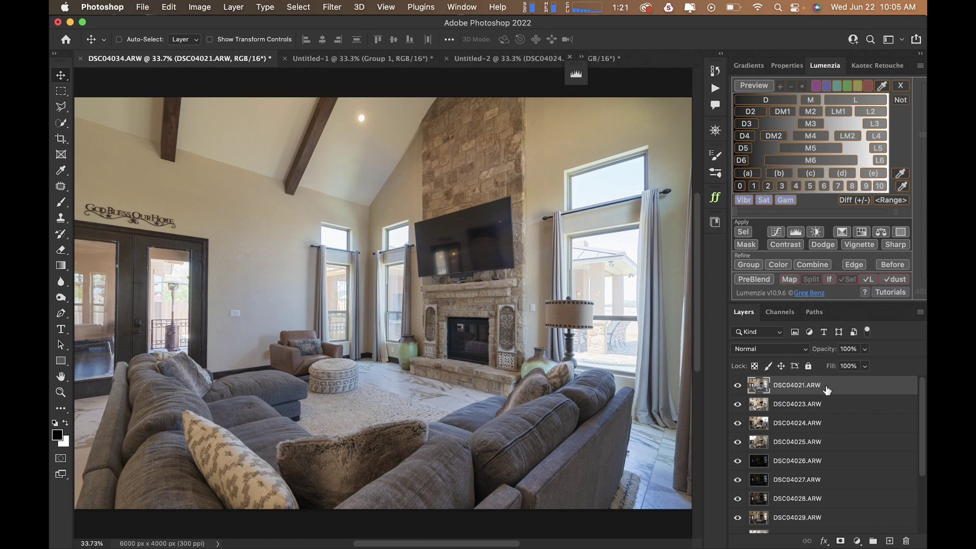
# - Create a duplicate of the merged DSC04021 layer at 50% opacity and hide the original DSC04021 layer
pyautogui.press('super+j')
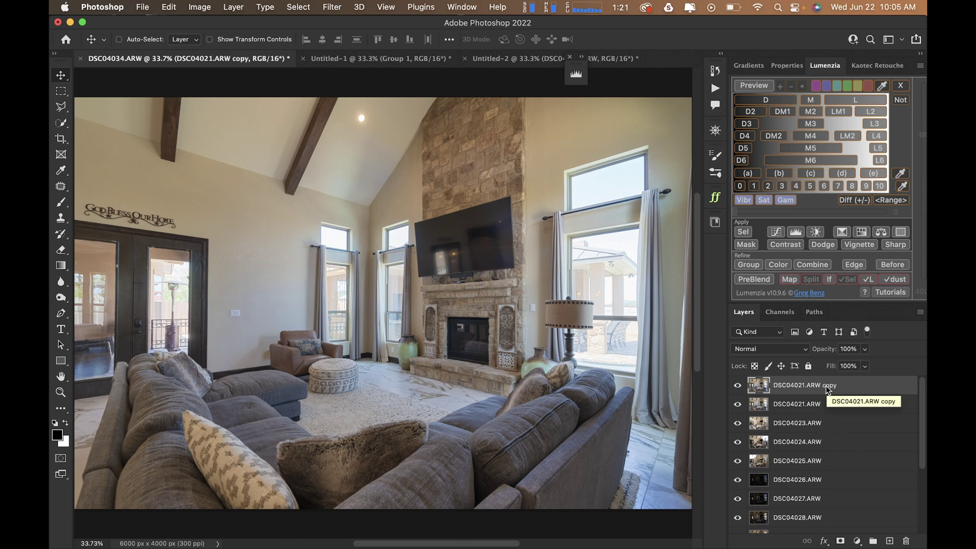
pyautogui.click(848, 349)
pyautogui.write('50')
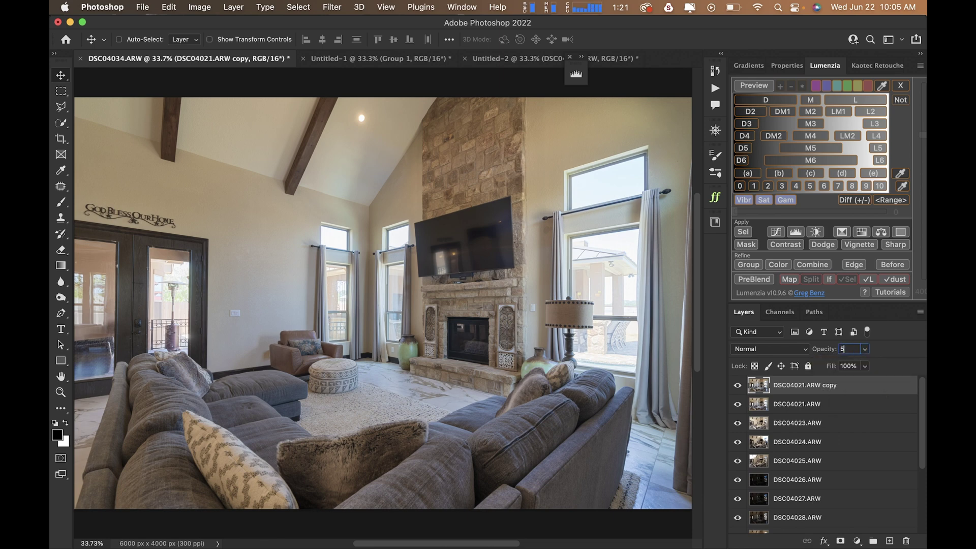
pyautogui.click(820, 404)
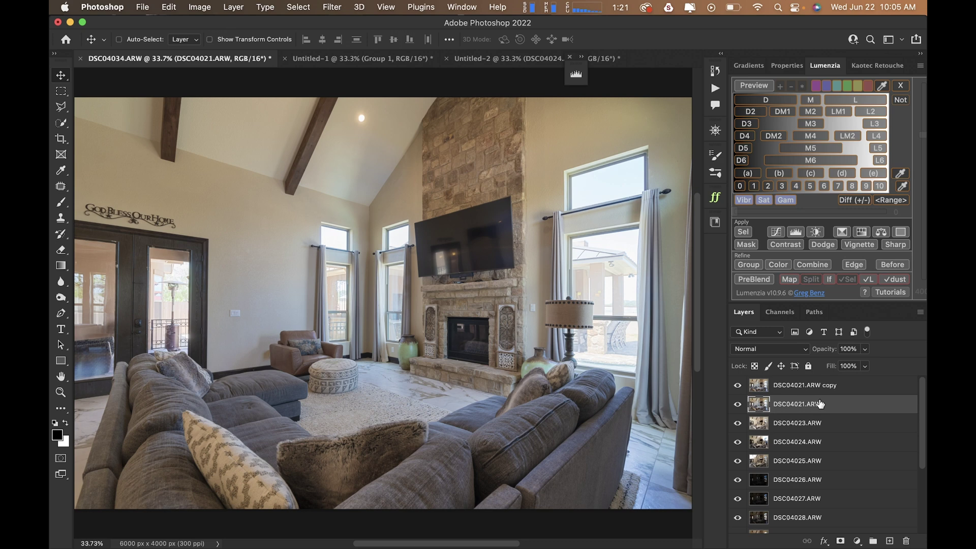
pyautogui.press('super+comma')
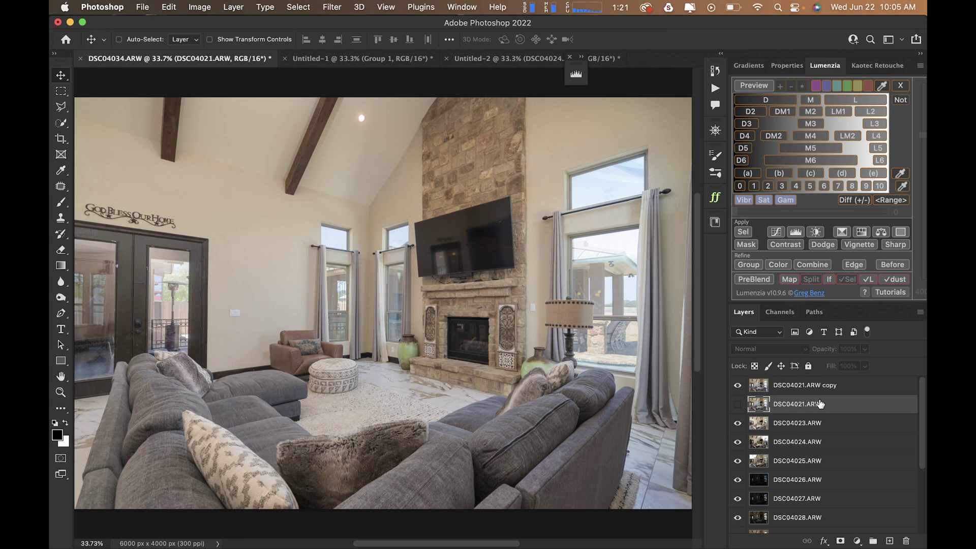
# - Set the DSC04021 copy's blend mode to Luminosity and duplicate that copy
pyautogui.hotkey('alt', ']')
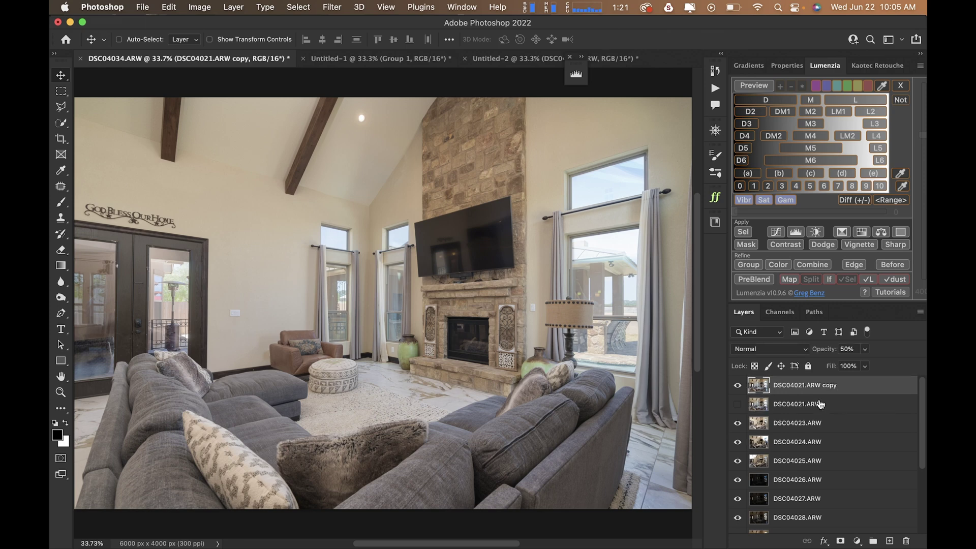
pyautogui.click(788, 349)
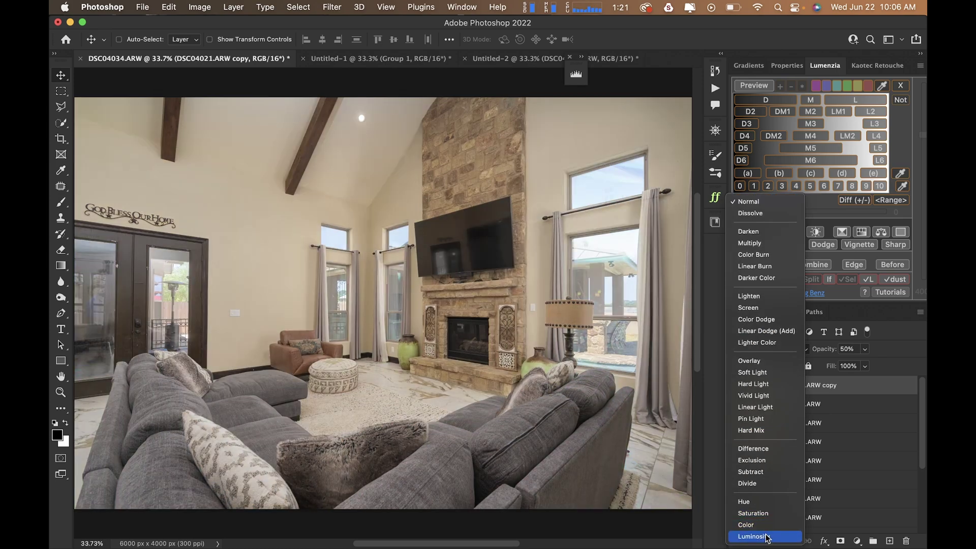
pyautogui.click(769, 539)
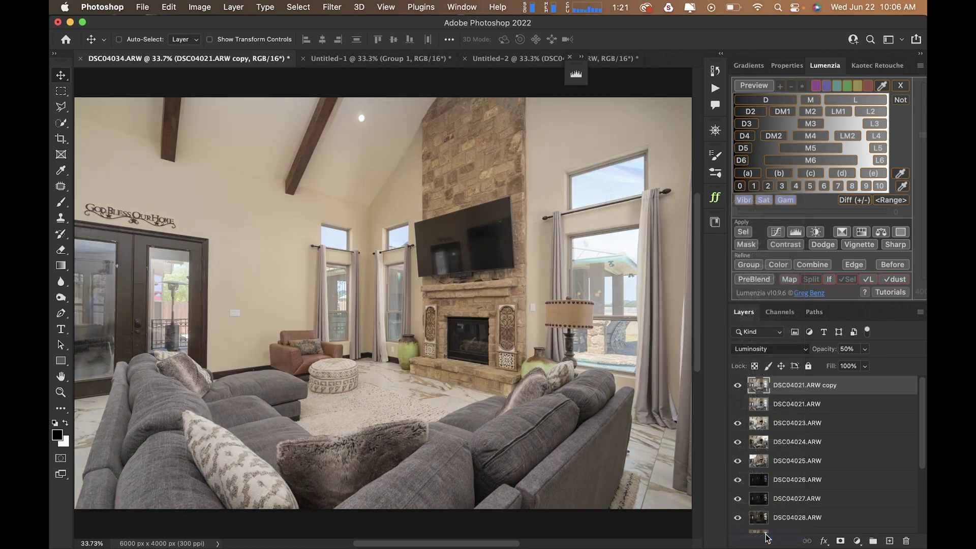
pyautogui.press('super')
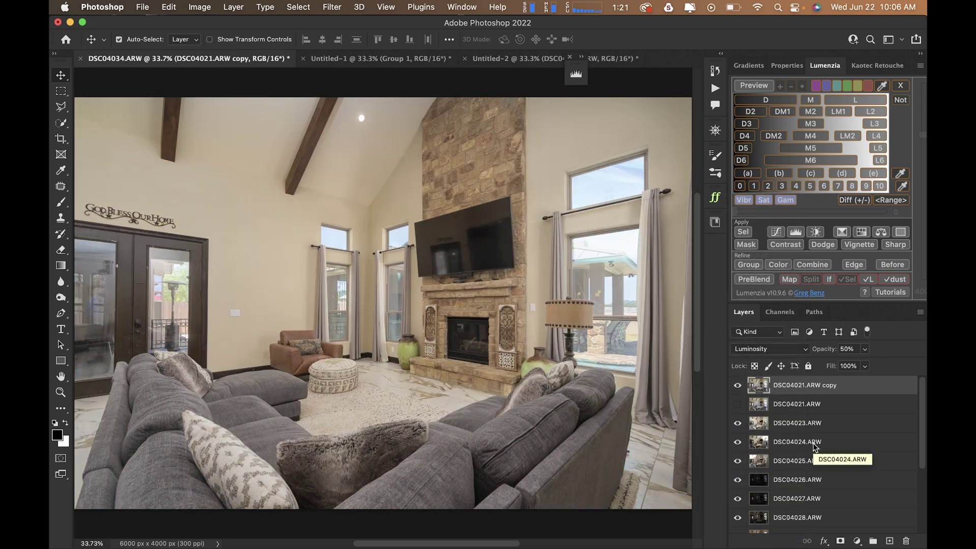
pyautogui.press('super+j')
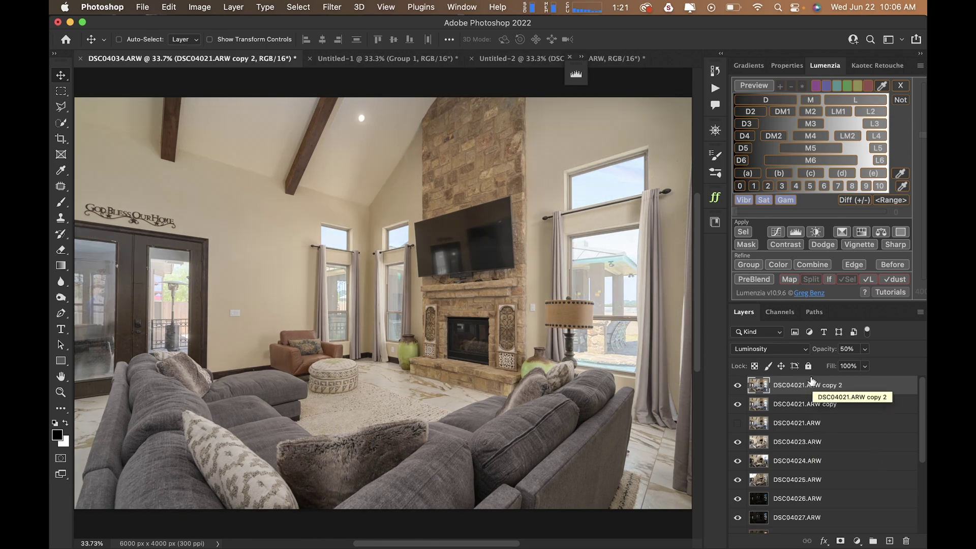
# - Set the DSC04021 copy 2 layer's blend mode to Color and give it a black layer mask
pyautogui.click(791, 350)
pyautogui.click(785, 338)
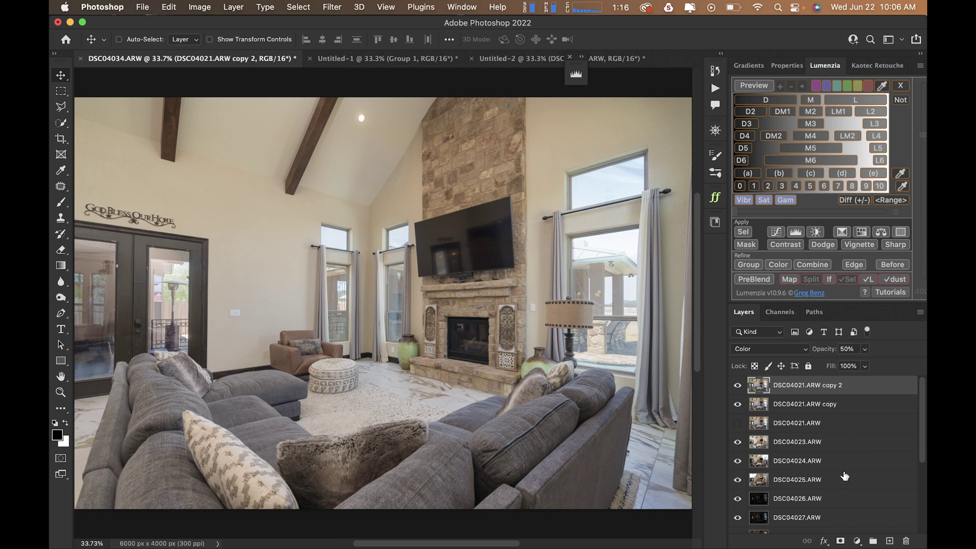
pyautogui.keyDown('alt'); pyautogui.click(840, 540); pyautogui.keyUp('alt')
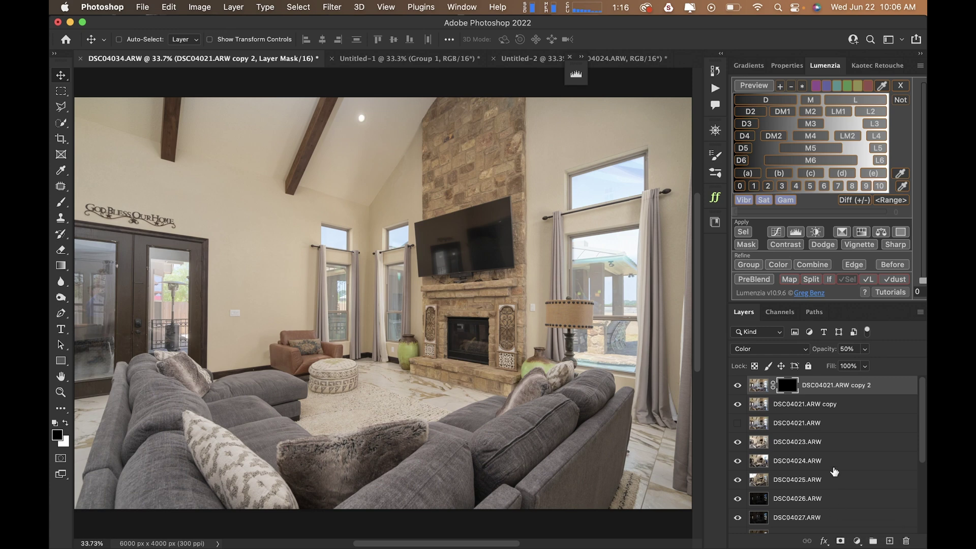
# - Group the two DSC04021 copy layers and name the group "Ambient Blend"
pyautogui.moveTo(834, 471); pyautogui.dragTo(833, 464)
pyautogui.hotkey('alt', 'shift', '[')
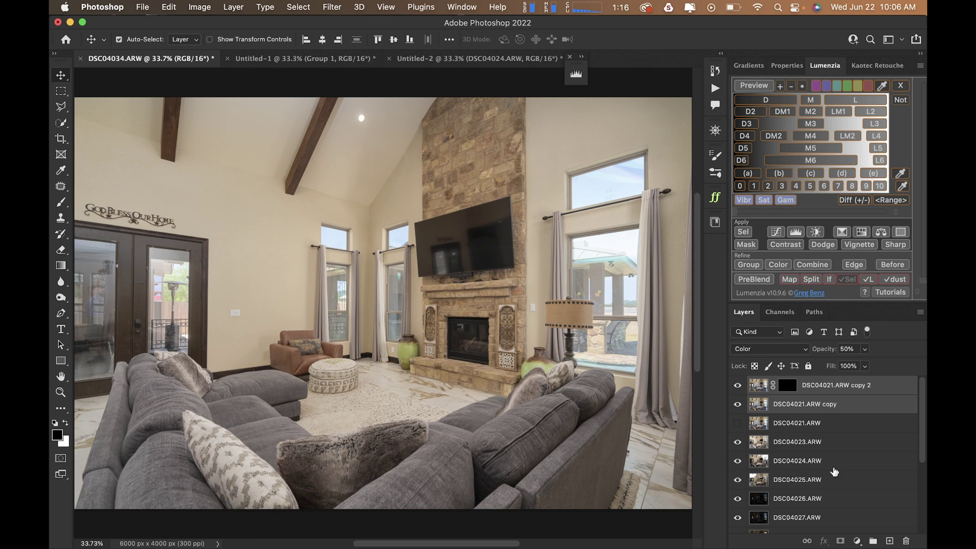
pyautogui.press('super+g')
pyautogui.doubleClick(787, 383)
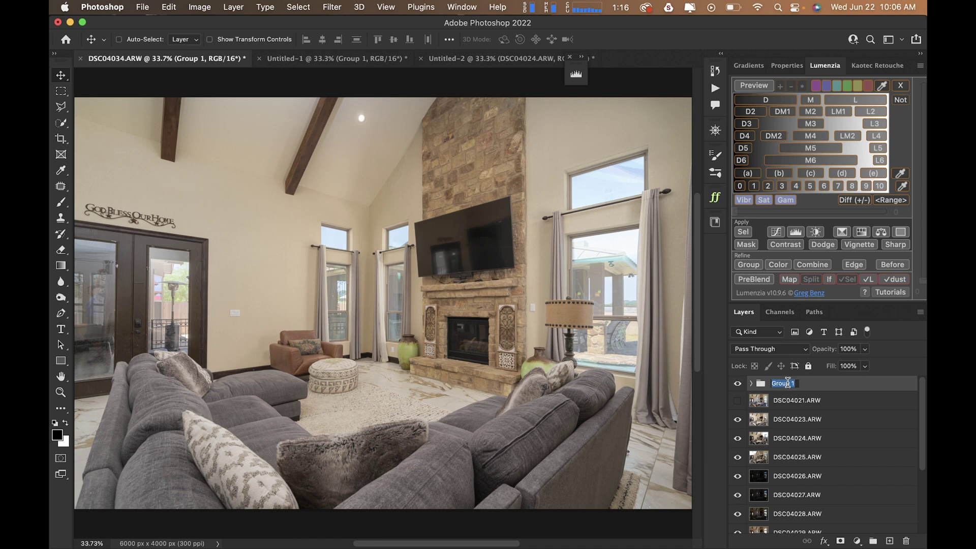
pyautogui.write('Ambient Blend')
pyautogui.press('Return')
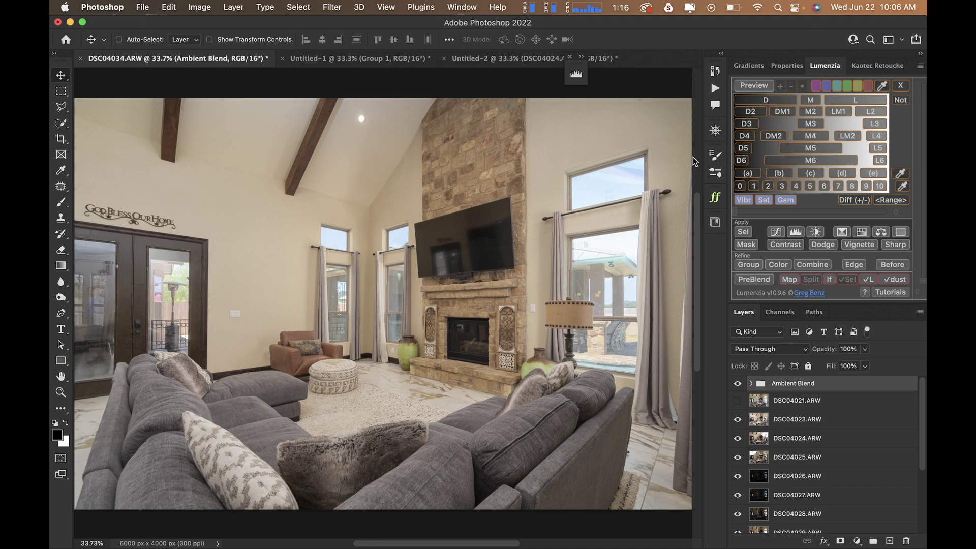
# - Stop recording the Ambient Blend action
pyautogui.click(715, 88)
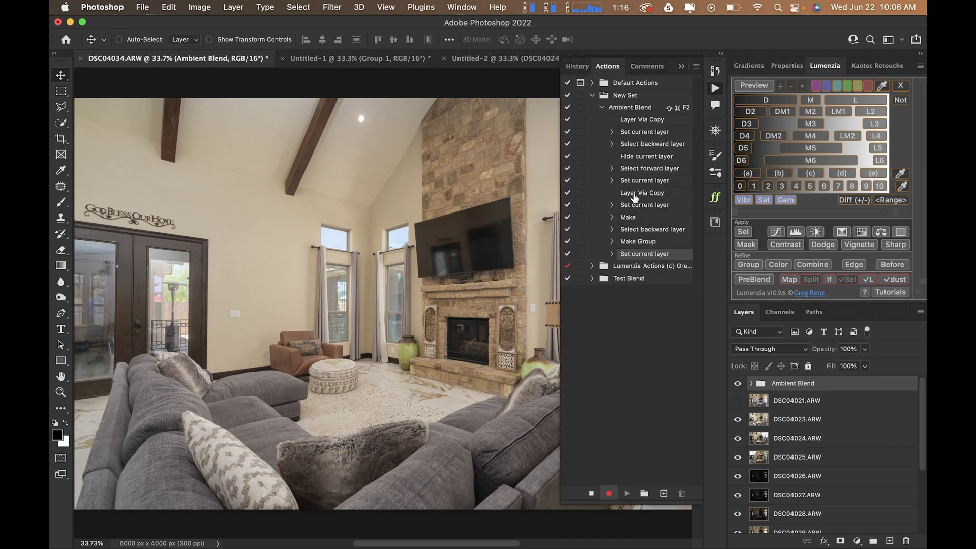
pyautogui.click(590, 493)
pyautogui.click(681, 68)
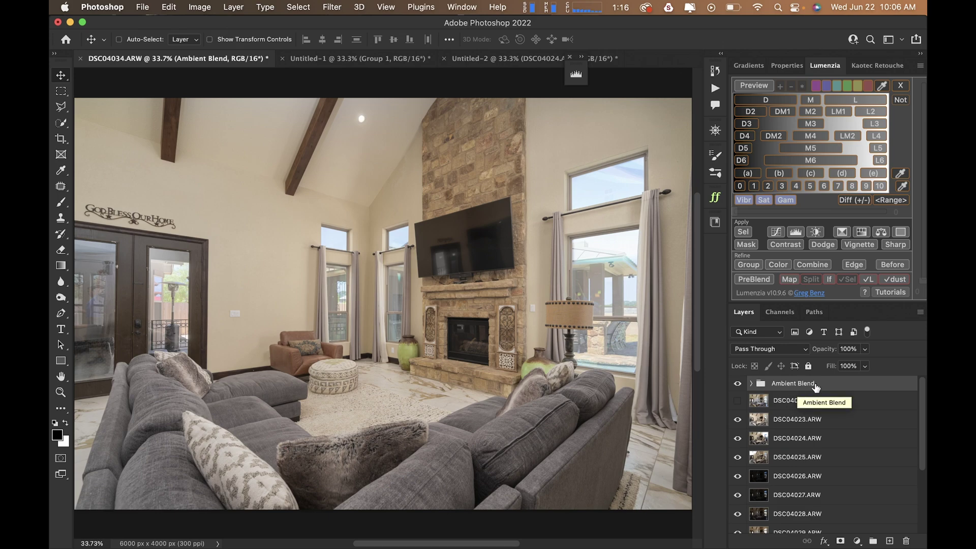
# - Delete the Ambient Blend group, show the DSC04021 layer and play the Ambient Blend action on it
pyautogui.press('BackSpace')
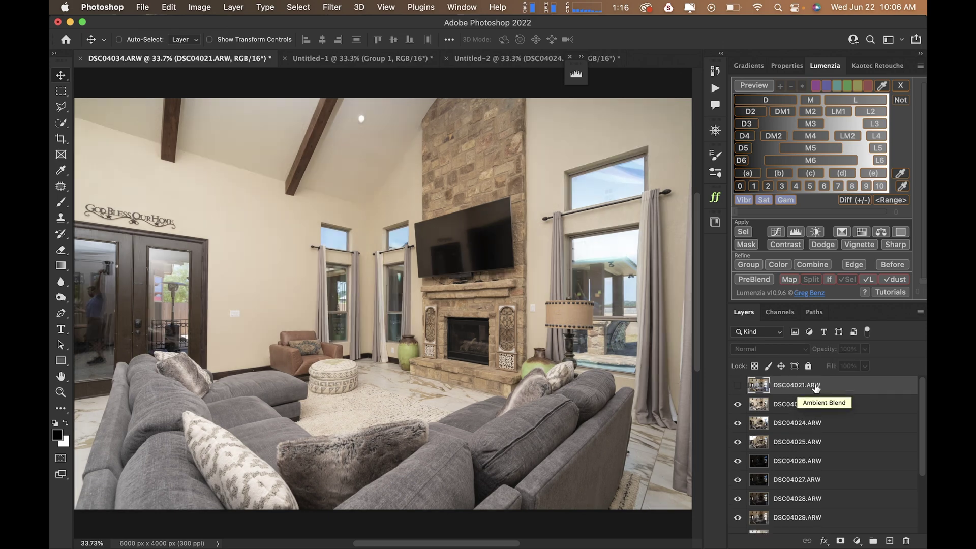
pyautogui.click(738, 386)
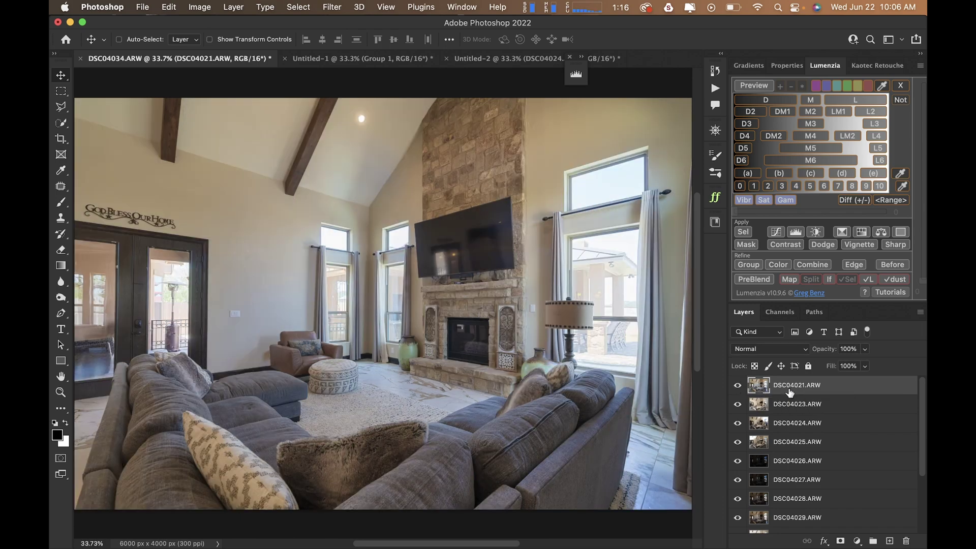
pyautogui.press('super')
pyautogui.press('super+F2')
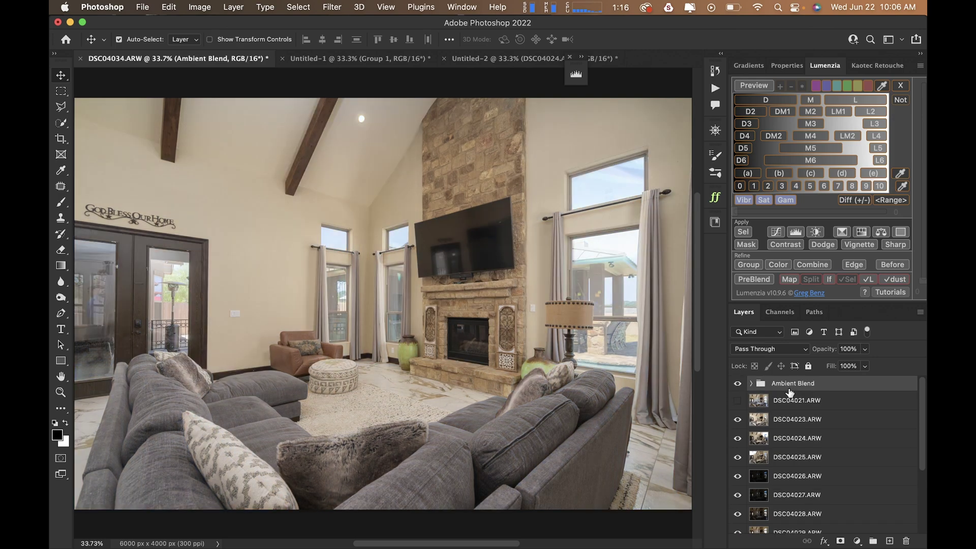
# - Hide the Ambient Blend group and select the DSC04023 layer
pyautogui.click(826, 425)
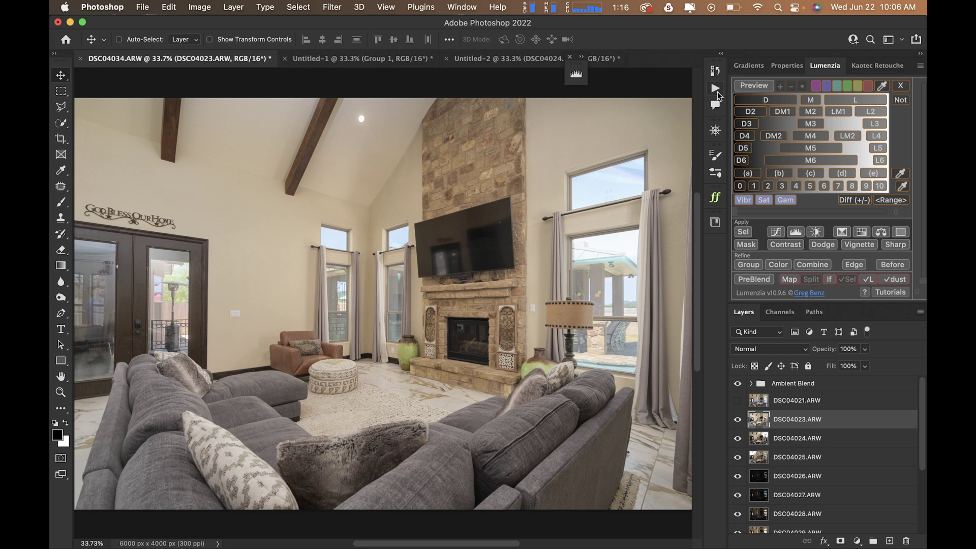
pyautogui.click(738, 384)
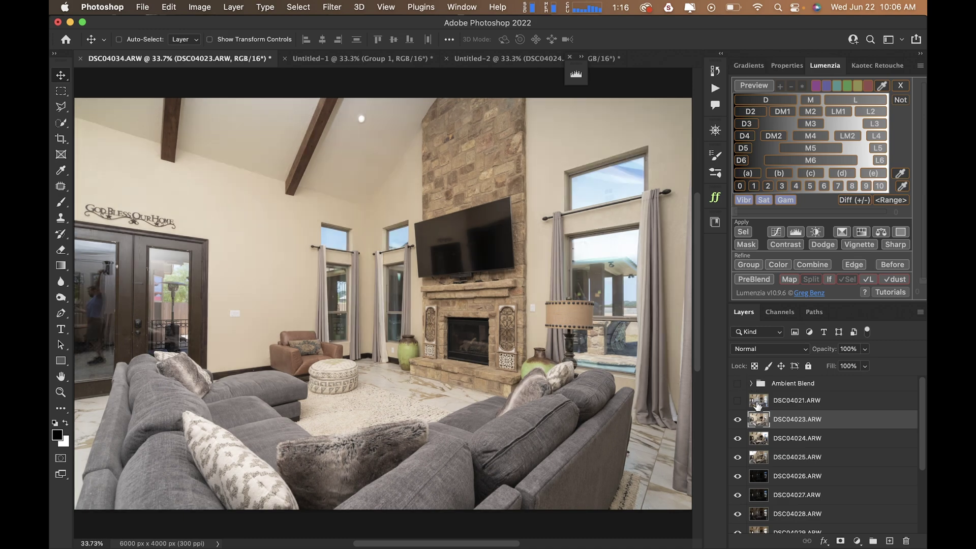
pyautogui.click(793, 437)
pyautogui.click(792, 420)
# - Start a new action in New Set and name it "Darken/ Color Reapir"
pyautogui.click(715, 89)
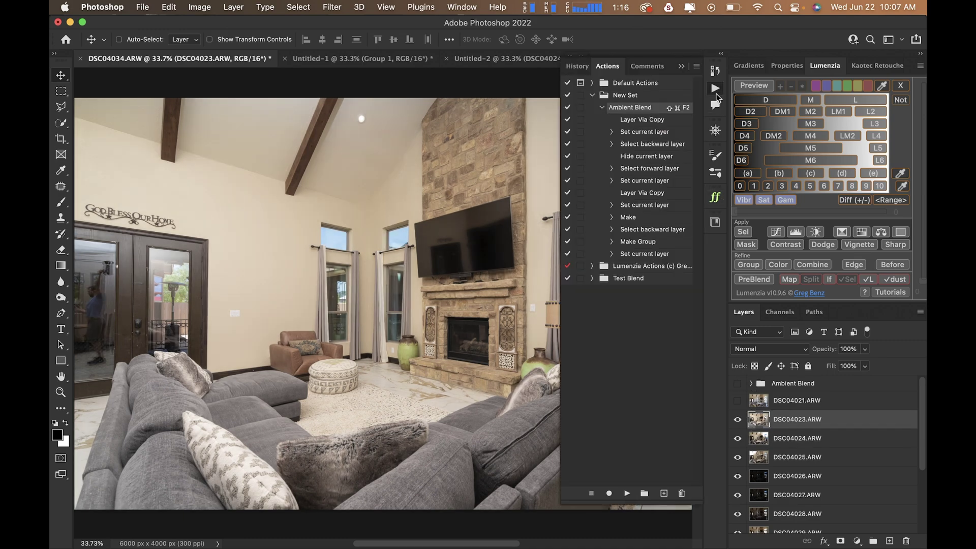
pyautogui.click(602, 107)
pyautogui.click(628, 97)
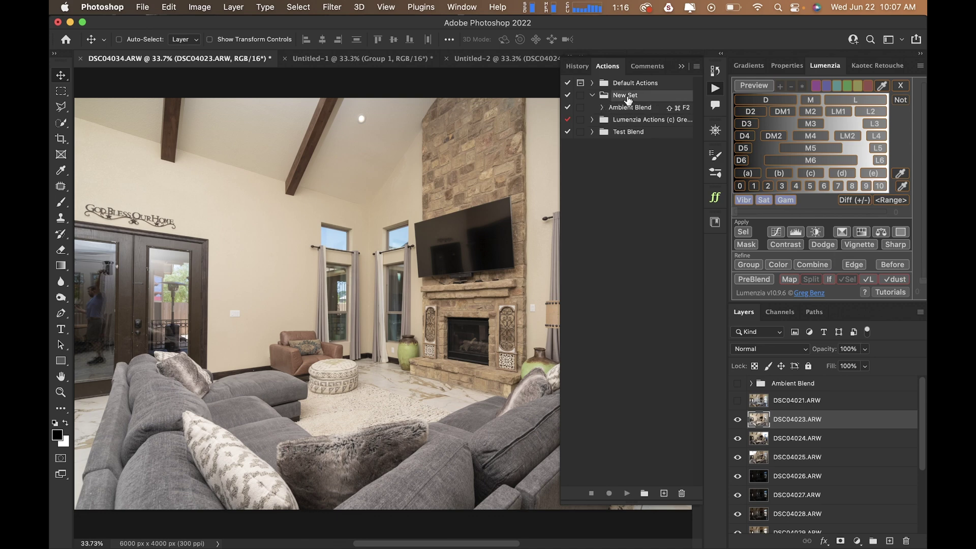
pyautogui.click(664, 493)
pyautogui.press('BackSpace')
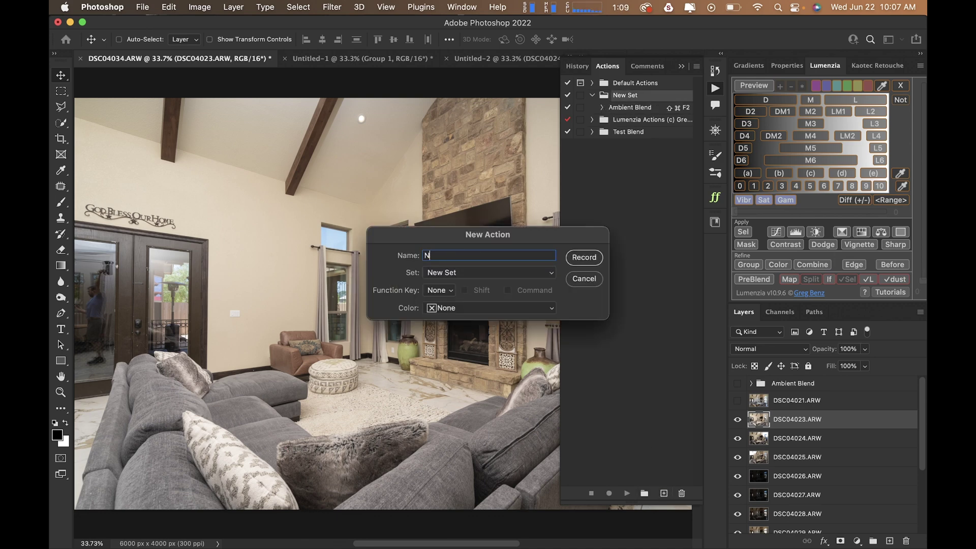
pyautogui.write('Darken/ Color Reapir')
# - Assign function key F3 with Shift and Command to the new action and begin recording it
pyautogui.click(449, 292)
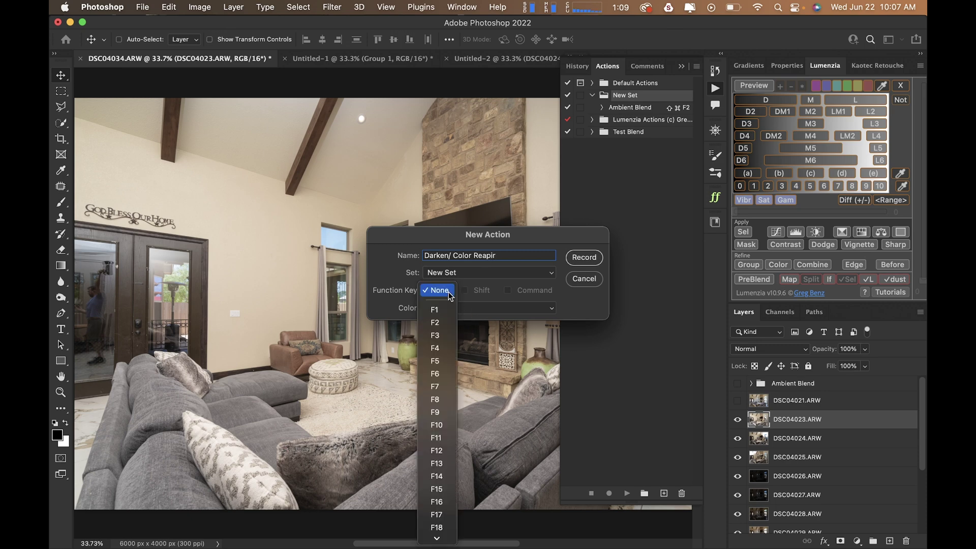
pyautogui.click(443, 333)
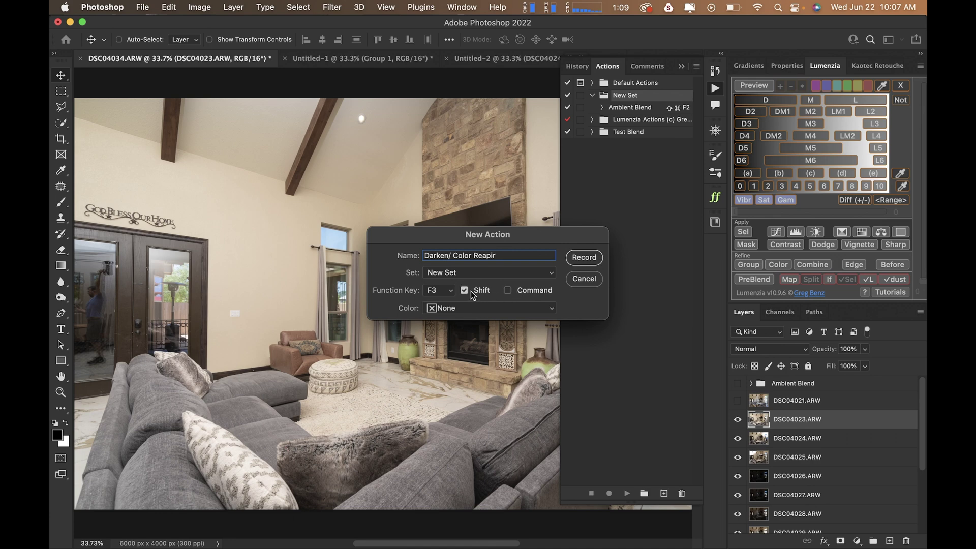
pyautogui.click(586, 258)
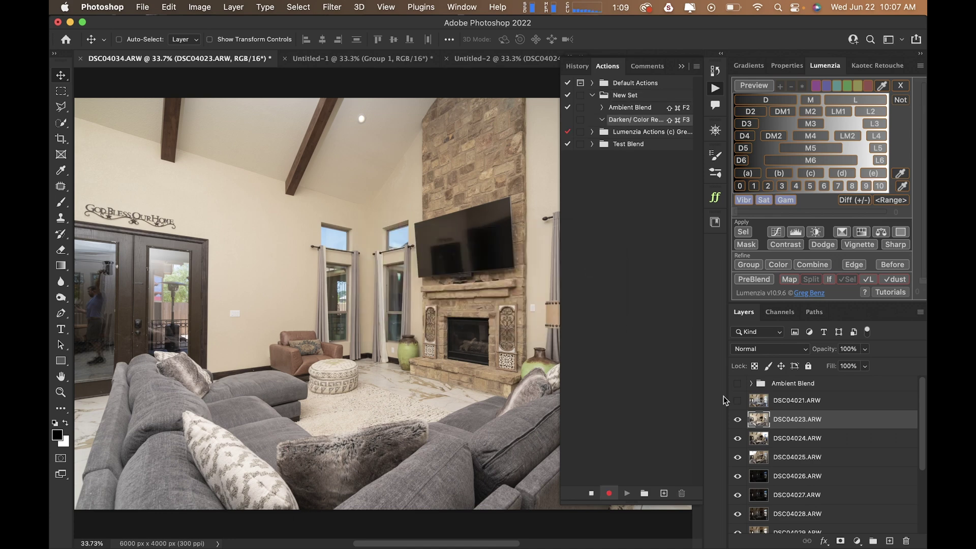
# - Set the DSC04023 layer's blend mode to Darken
pyautogui.click(791, 350)
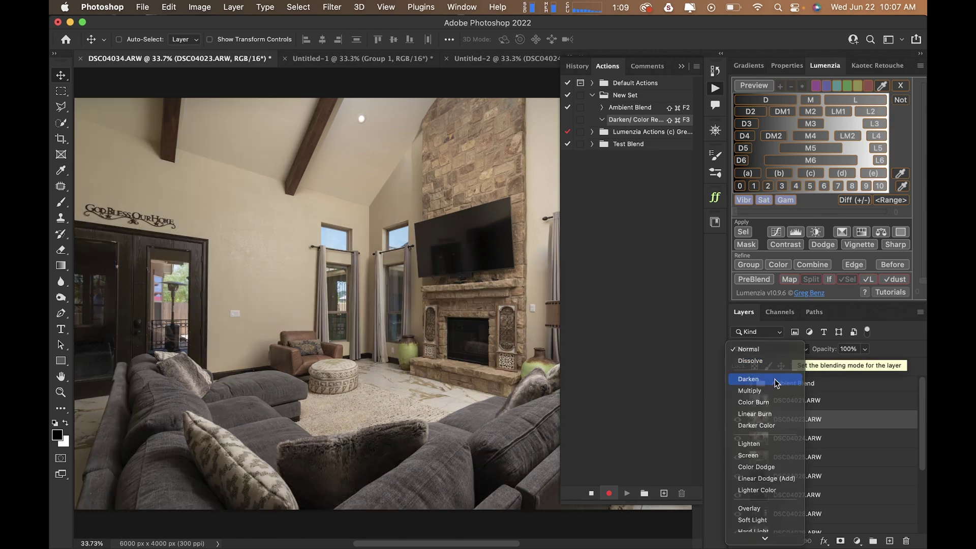
pyautogui.click(777, 380)
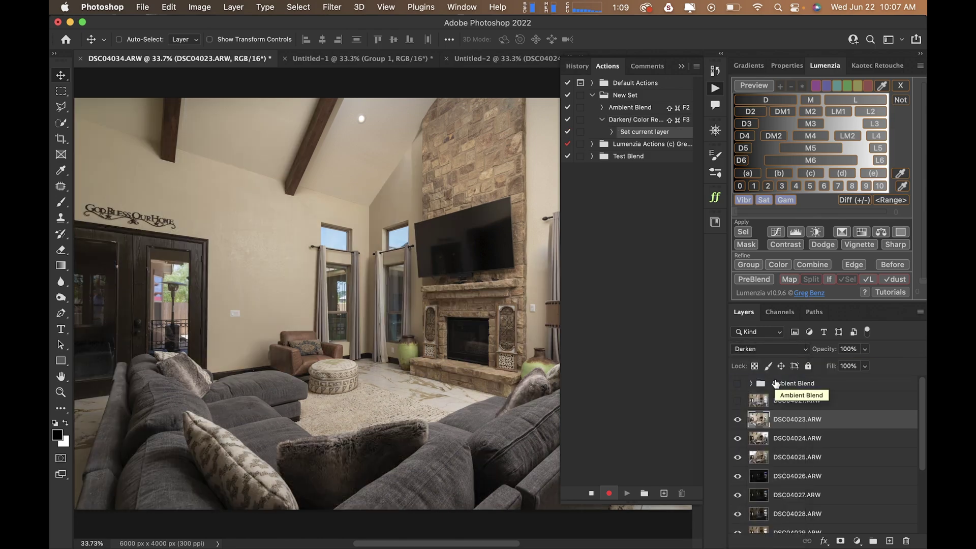
pyautogui.click(682, 66)
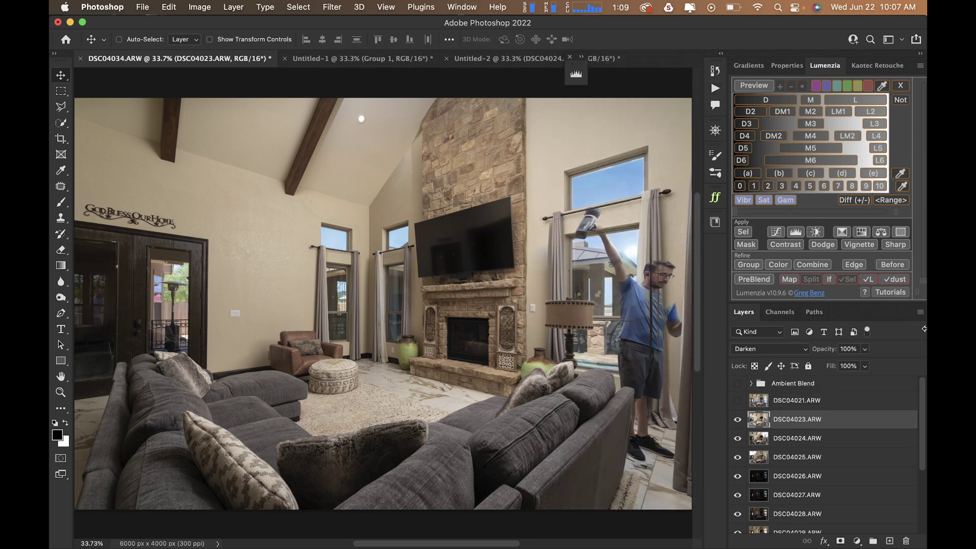
# - Duplicate the DSC04023 layer and set the copy's blend mode to Color
pyautogui.press('super')
pyautogui.press('super+j')
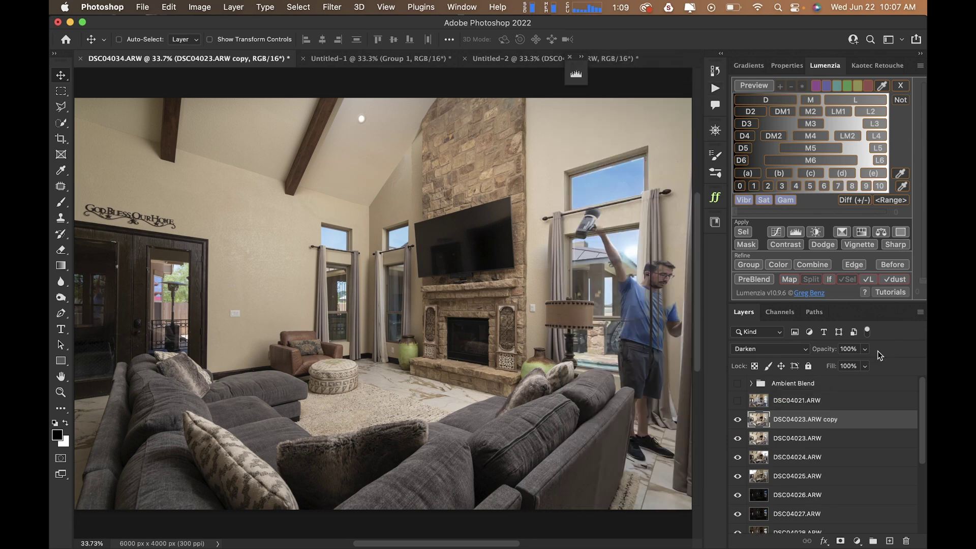
pyautogui.click(791, 350)
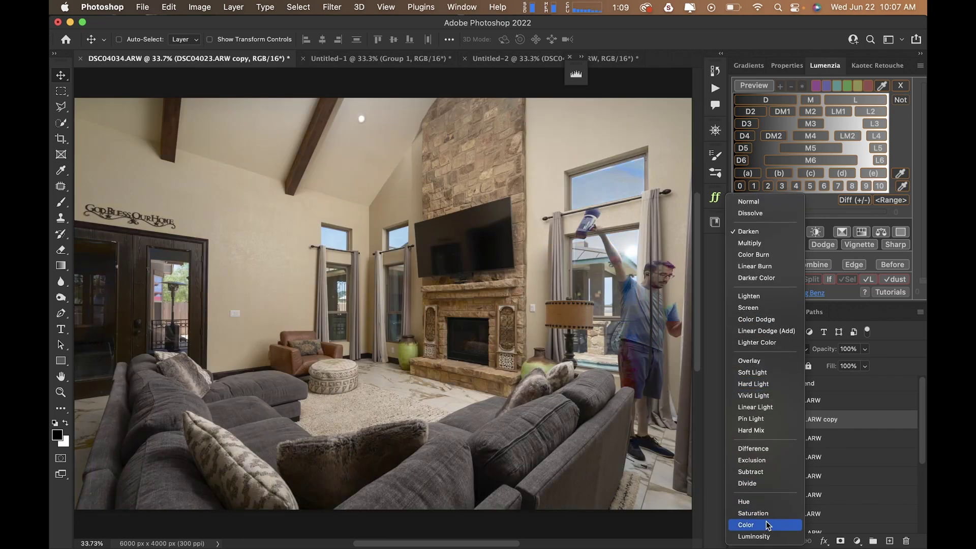
pyautogui.click(764, 523)
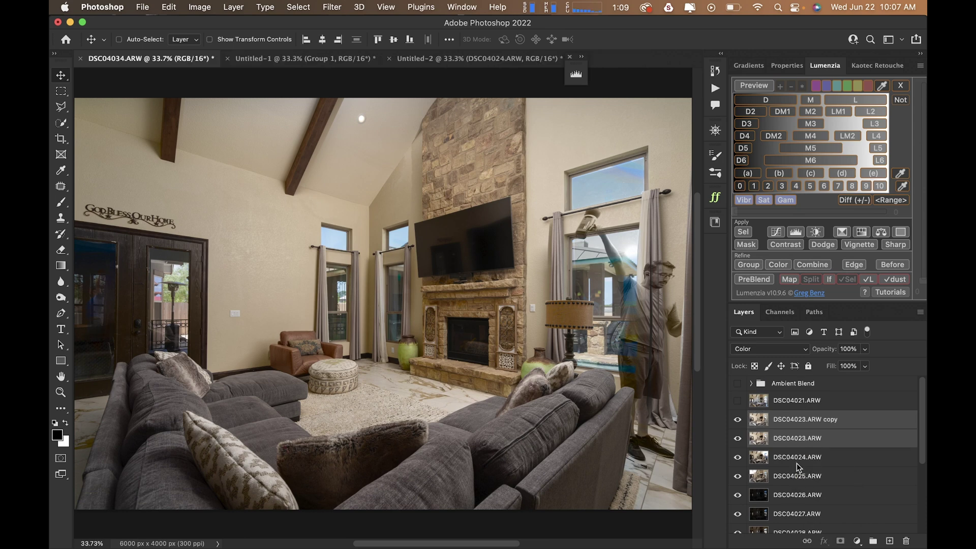
# - Group DSC04023 with its copy and name the group "Darken/ Color Reapir"
pyautogui.press('super+g')
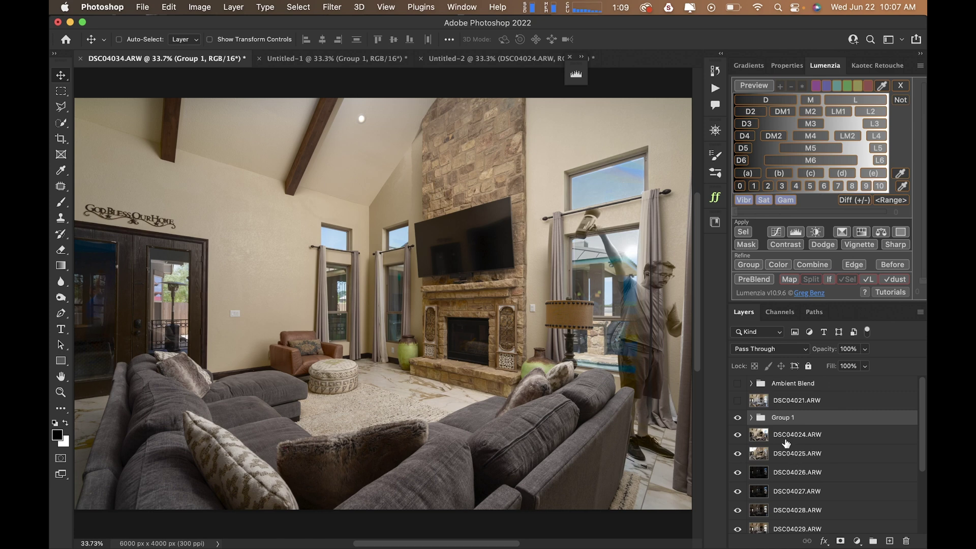
pyautogui.doubleClick(776, 418)
pyautogui.write('Darken/ Co')
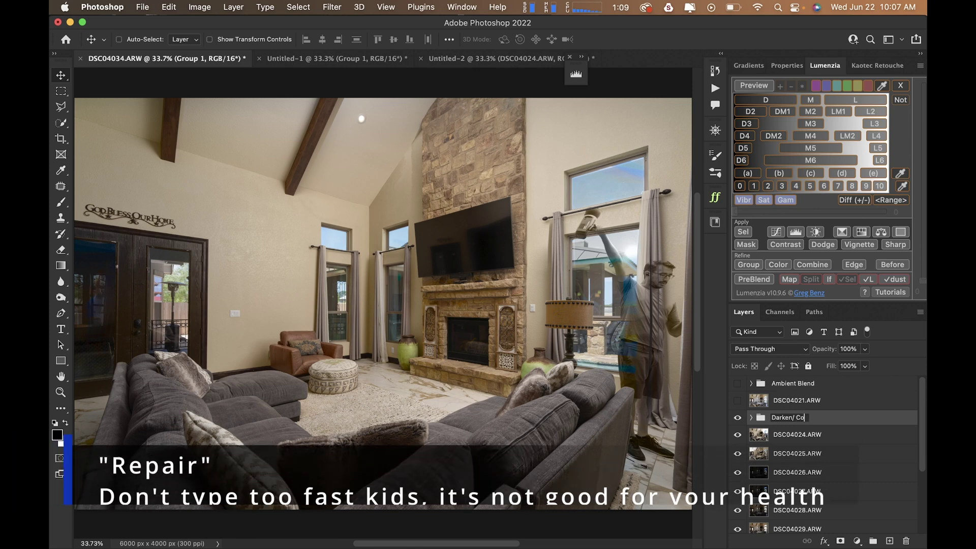
pyautogui.write('lor Reapir')
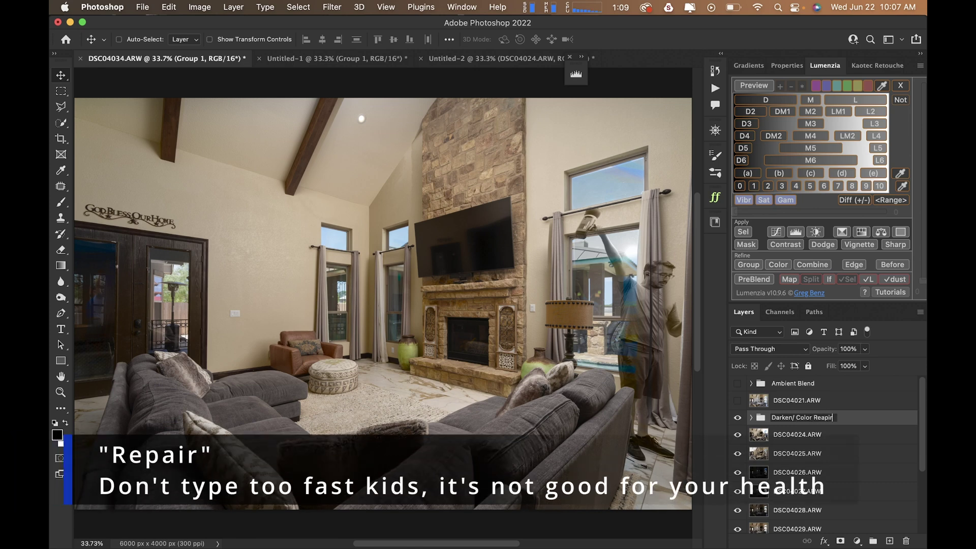
pyautogui.press('Return')
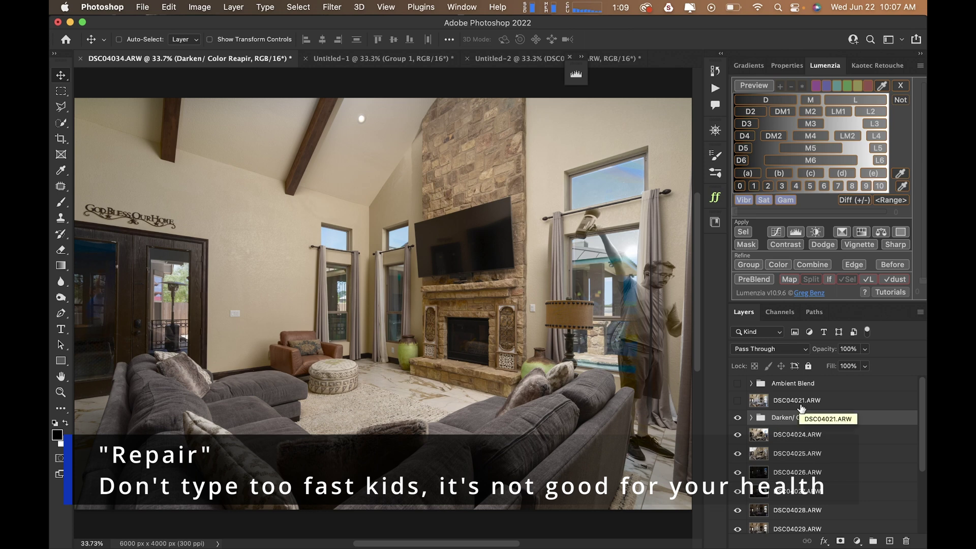
# - Stop recording the Darken/ Color Reapir action and collapse its list of recorded commands
pyautogui.click(715, 90)
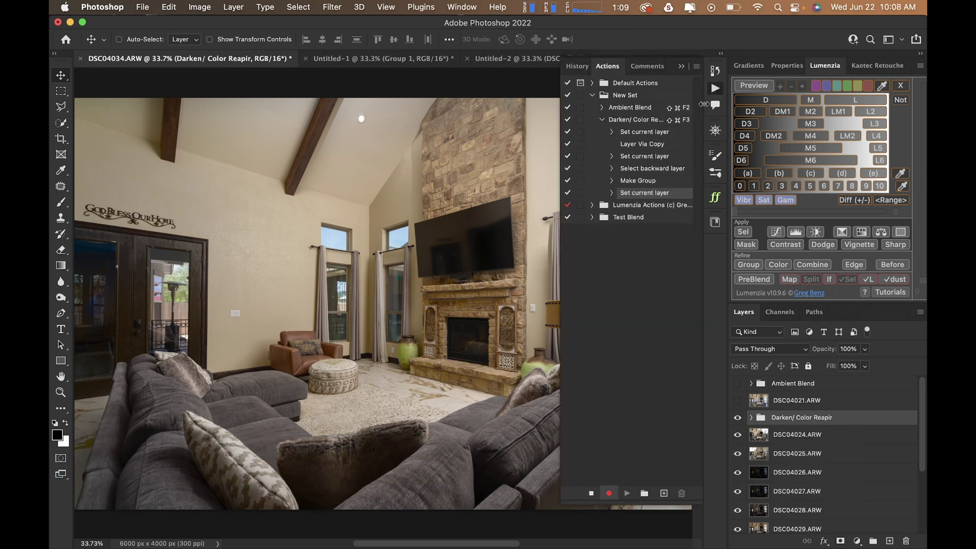
pyautogui.click(590, 494)
pyautogui.click(602, 120)
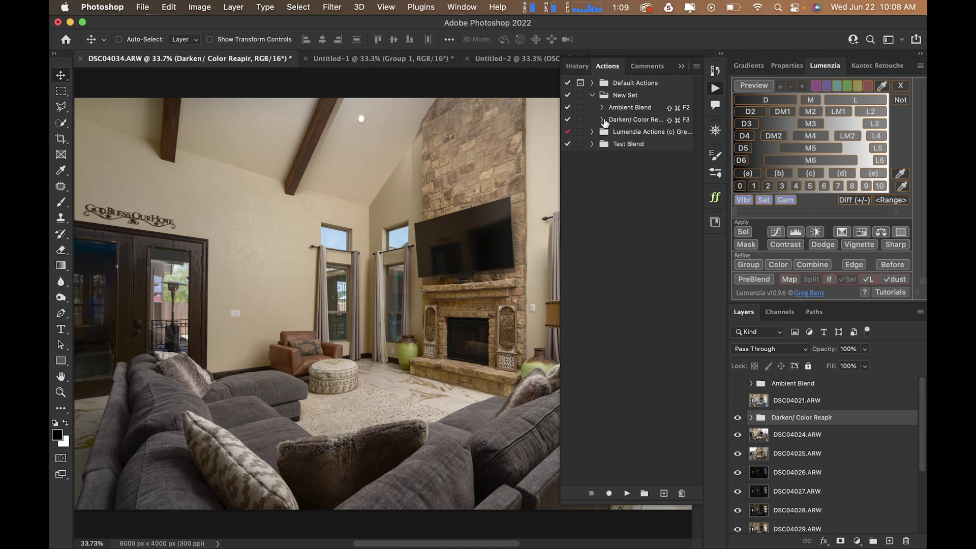
pyautogui.click(684, 67)
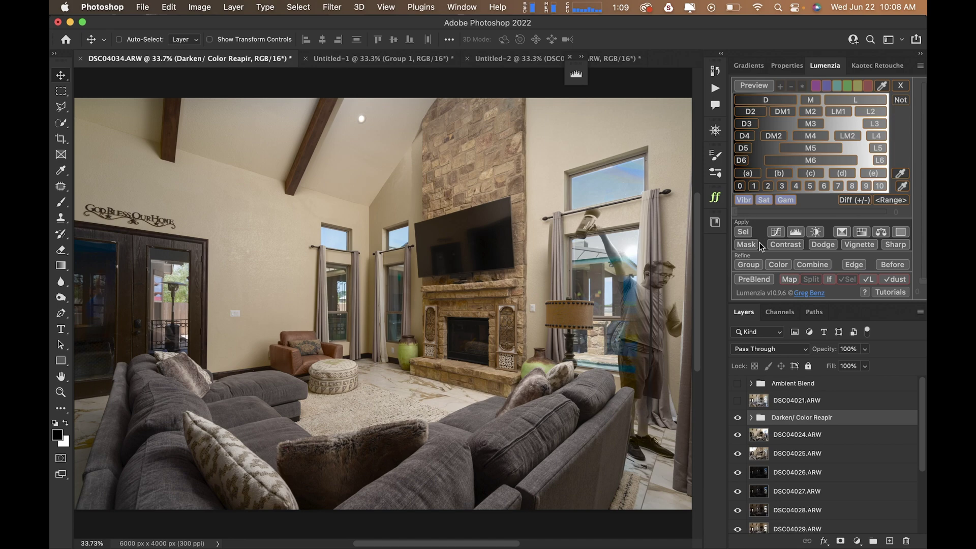
# - Hide the Darken/ Color Reapir group, then select the DSC04024 layer and activate the Gradient tool
pyautogui.click(739, 419)
pyautogui.click(785, 438)
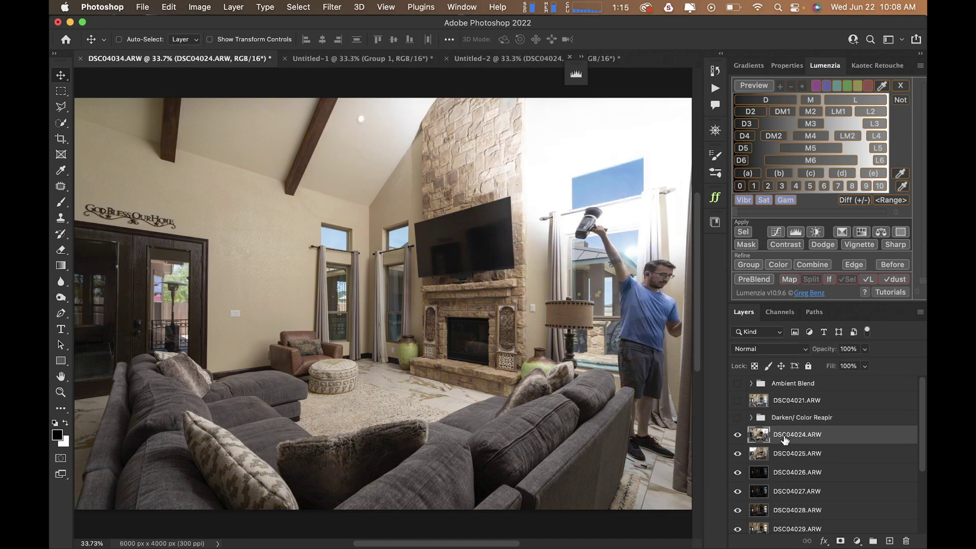
pyautogui.press('g')
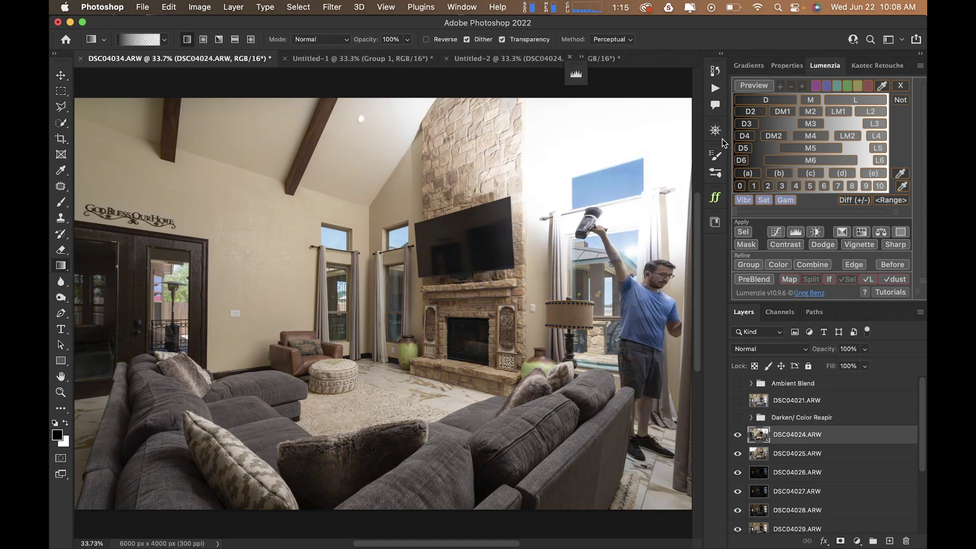
# - Create an action named "Gradient Blend" in New Set, assign it the Shift+Command+F4 shortcut, and start recording
pyautogui.click(716, 89)
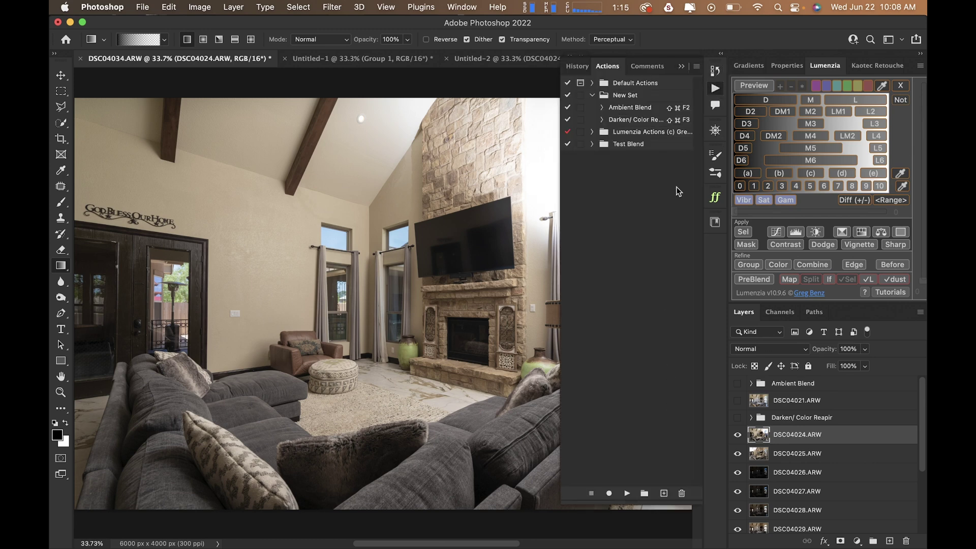
pyautogui.click(633, 95)
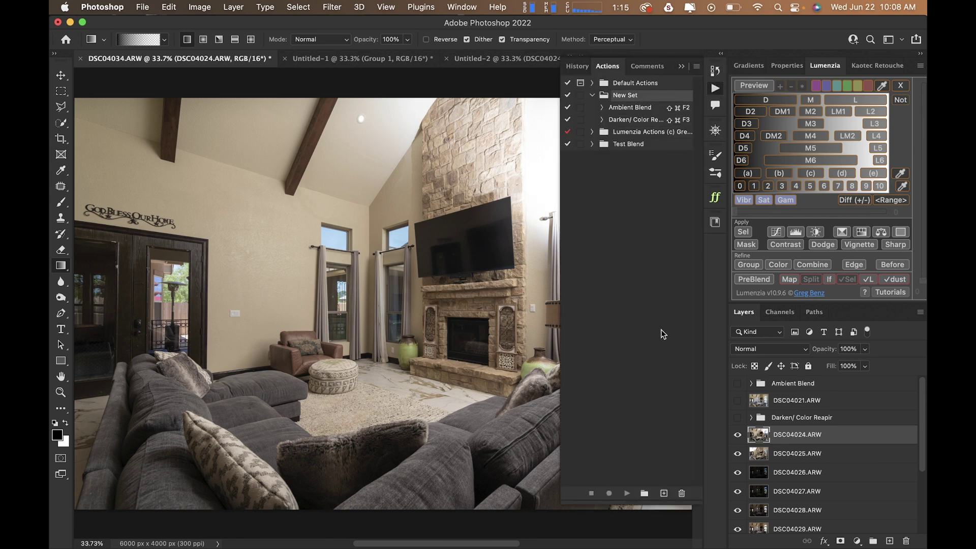
pyautogui.click(663, 493)
pyautogui.write('Gradient B')
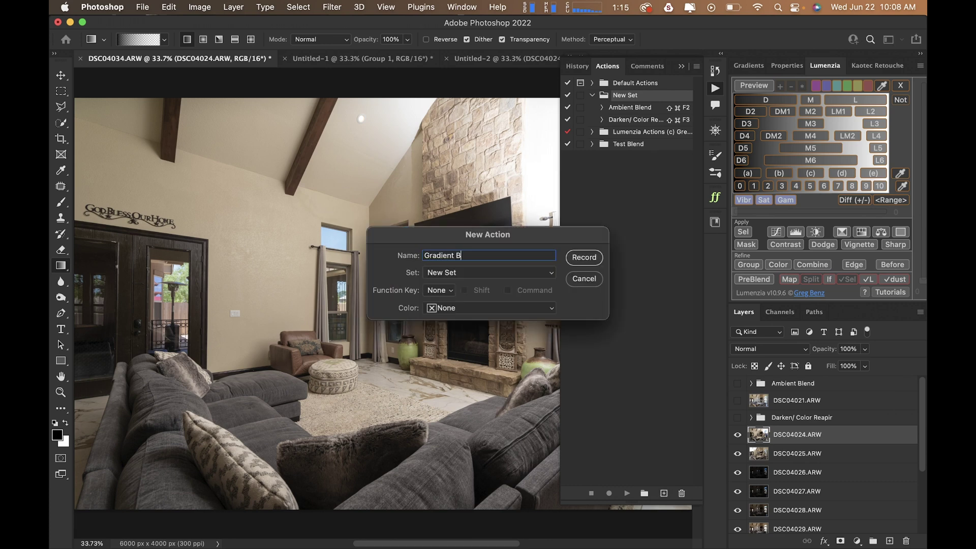
pyautogui.write('lend')
pyautogui.click(440, 292)
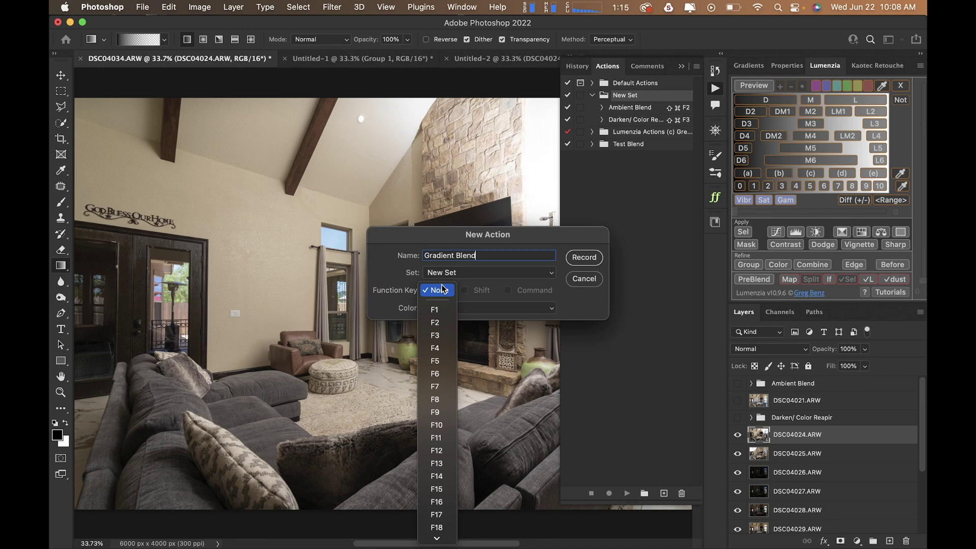
pyautogui.click(441, 348)
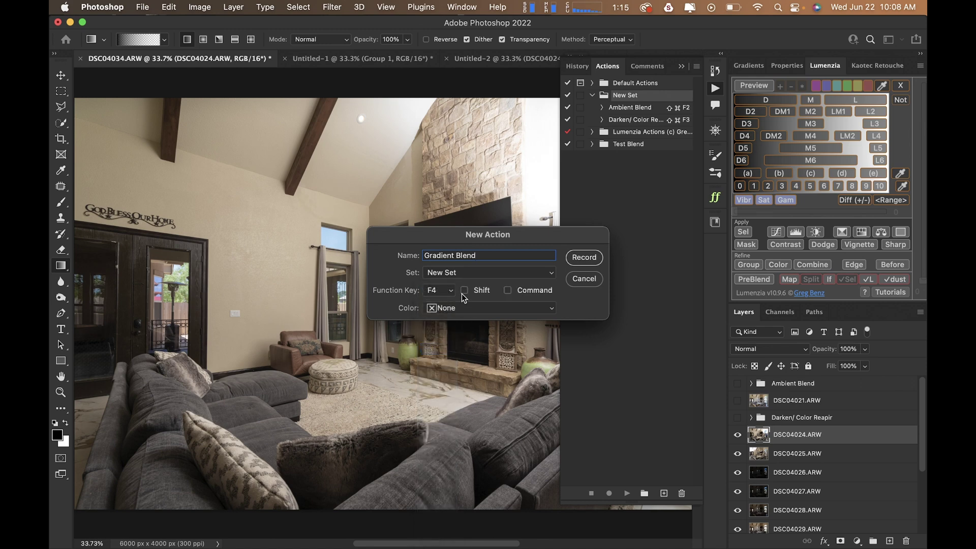
pyautogui.click(509, 291)
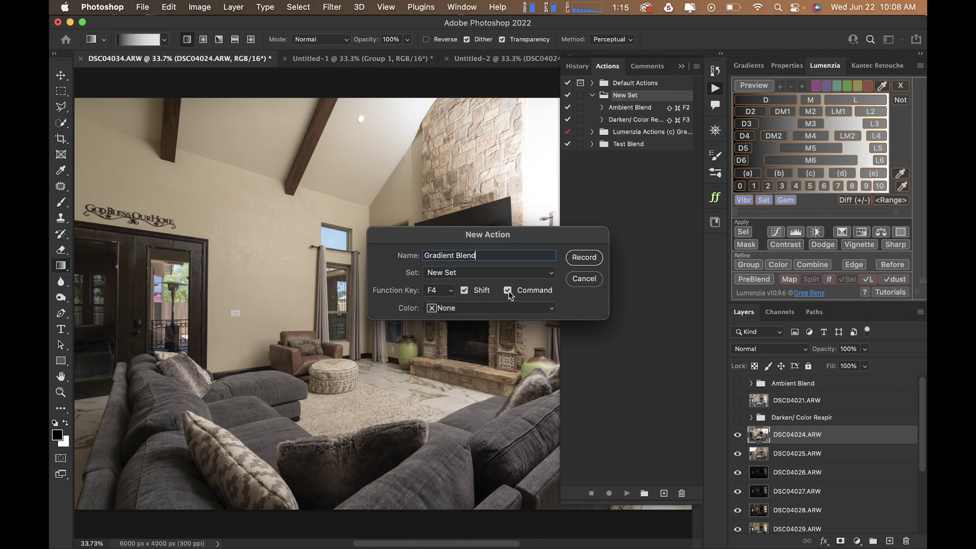
pyautogui.click(584, 257)
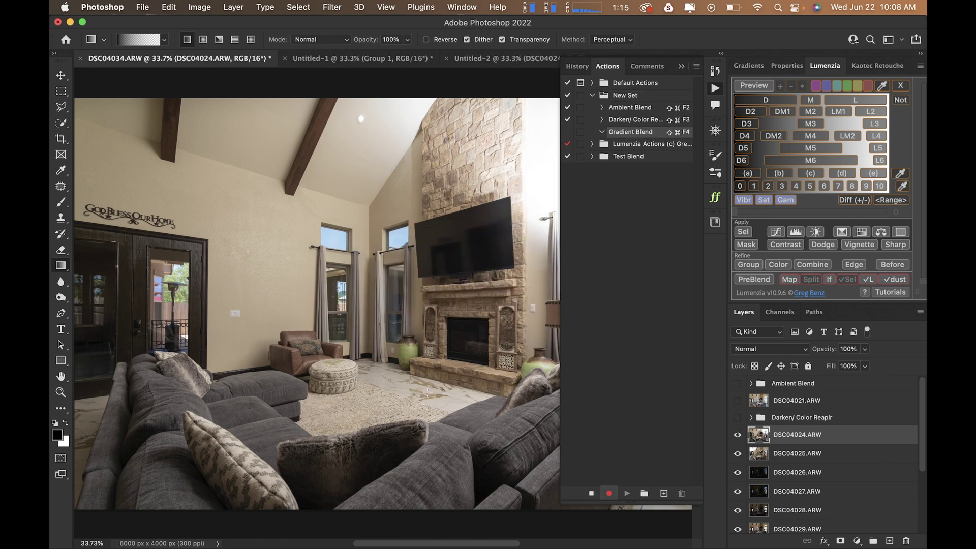
# - Reset the swatches, add a layer mask to DSC04024, and draw a horizontal gradient on it from the fireplace leftward to the ottoman
pyautogui.press('d')
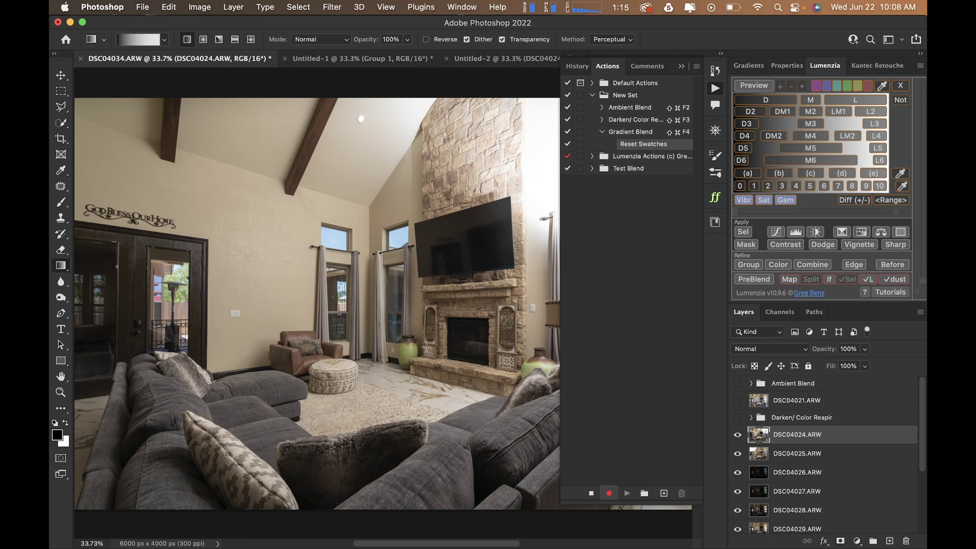
pyautogui.click(682, 70)
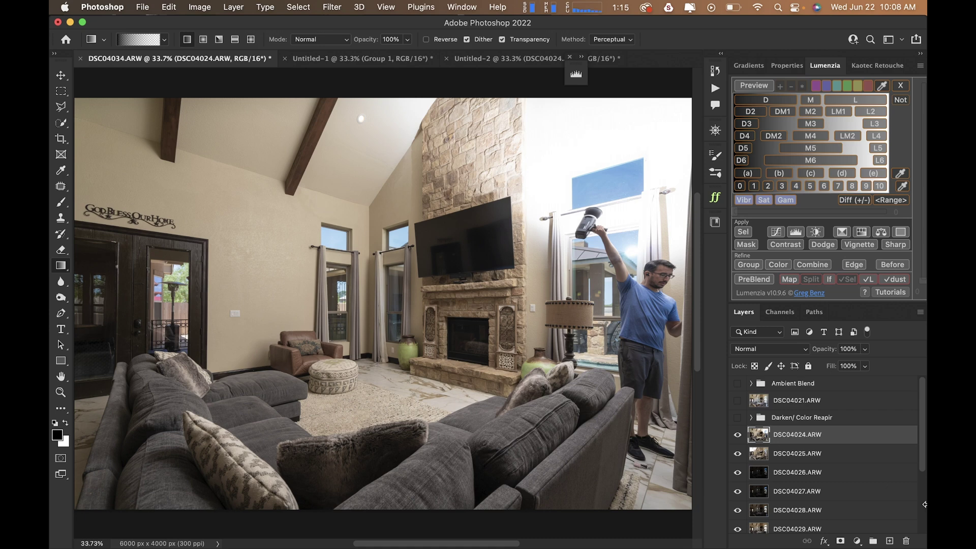
pyautogui.click(840, 541)
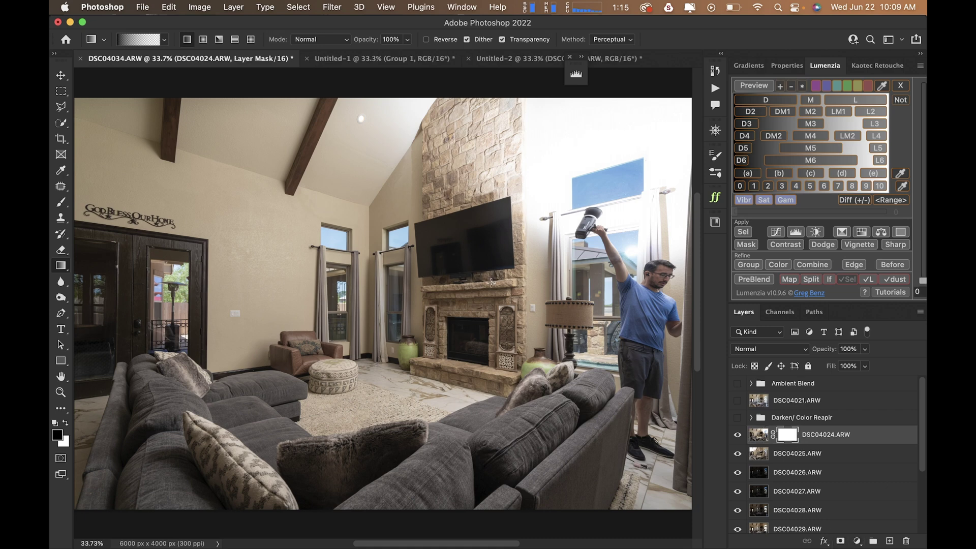
pyautogui.moveTo(500, 281); pyautogui.dragTo(313, 282)
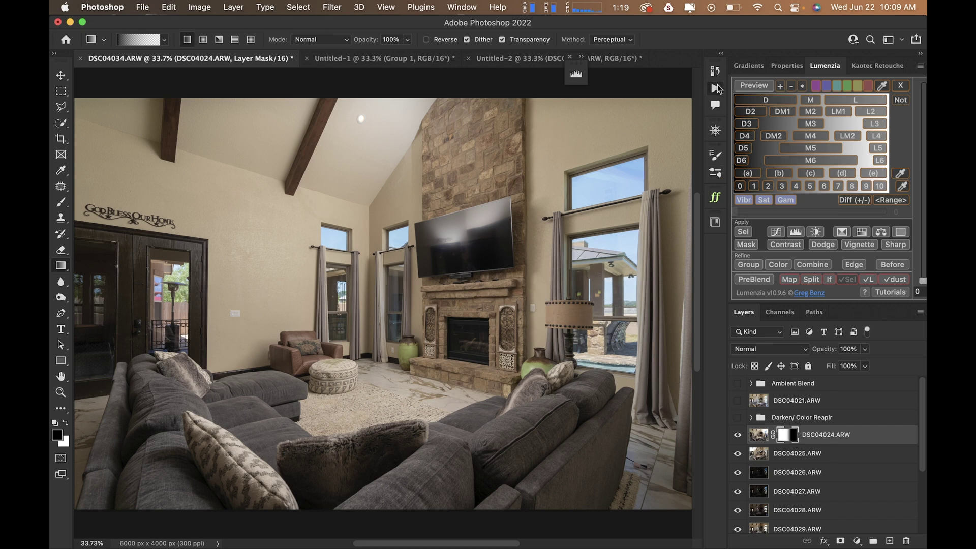
# - Stop recording the Gradient Blend action and collapse its list of recorded commands
pyautogui.click(717, 87)
pyautogui.click(590, 493)
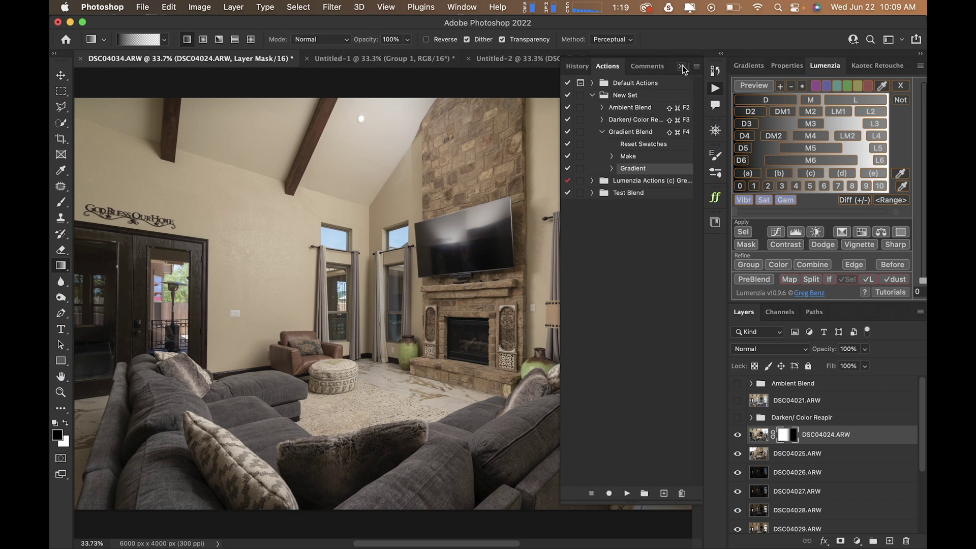
pyautogui.click(602, 132)
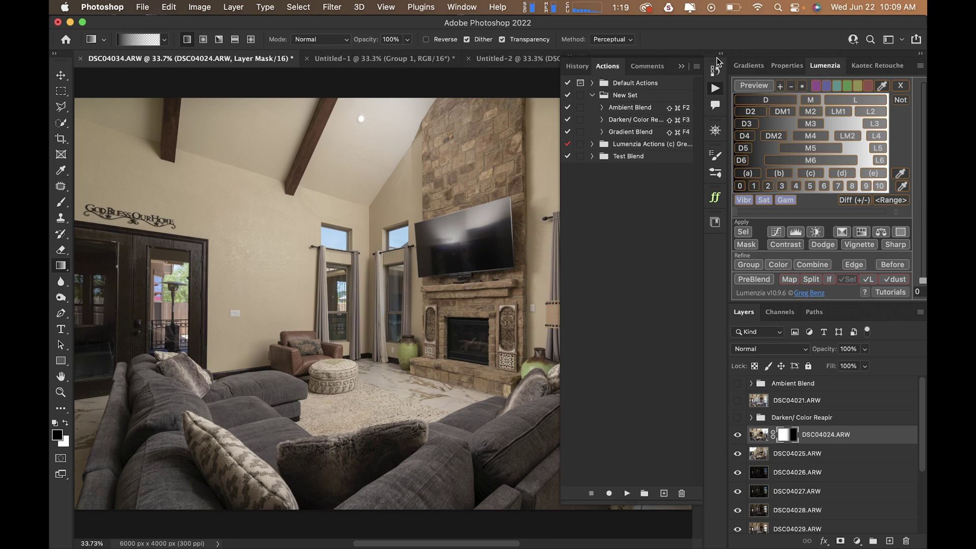
pyautogui.click(685, 70)
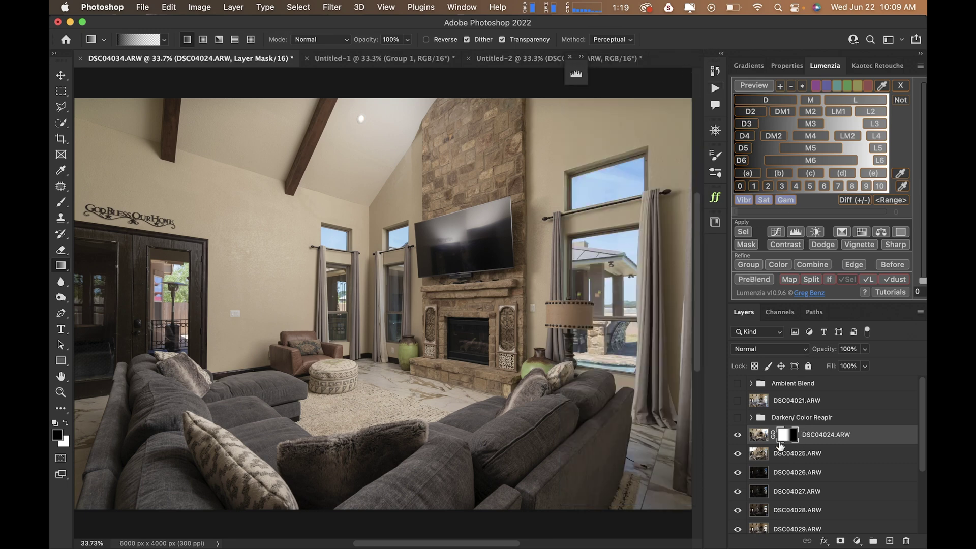
# - Hide the DSC04024 and DSC04025 layers and select the DSC04026 layer
pyautogui.click(738, 436)
pyautogui.click(738, 454)
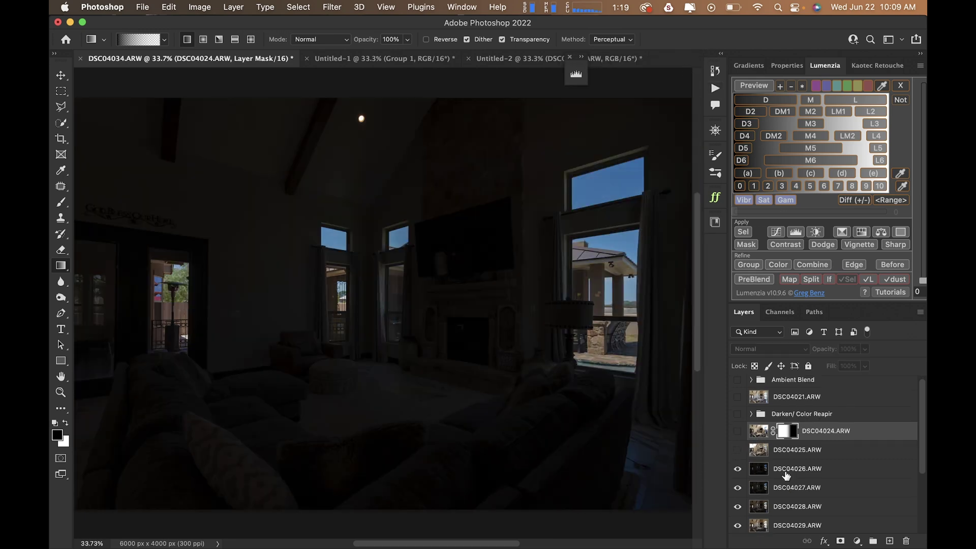
pyautogui.scroll(-2, 786, 476)
pyautogui.click(788, 437)
pyautogui.scroll(-1, 788, 442)
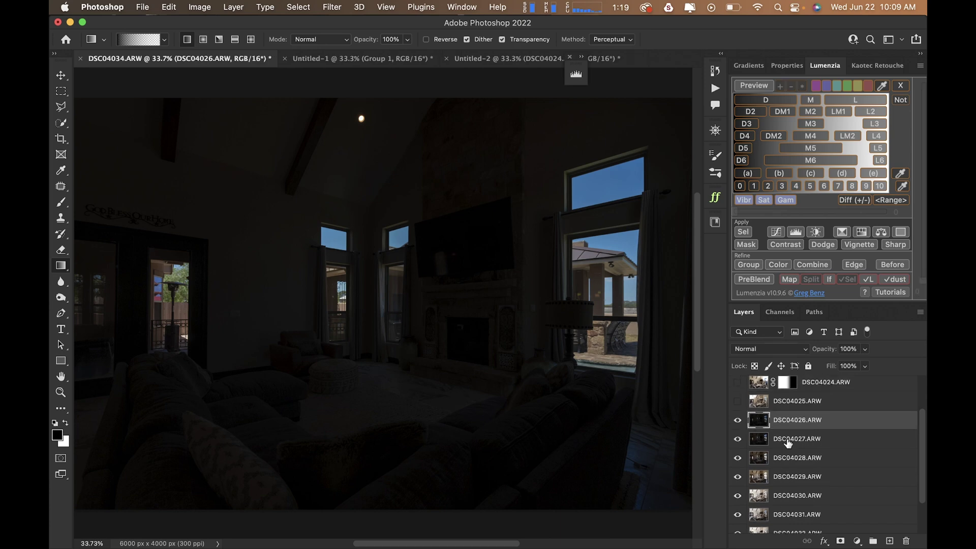
pyautogui.moveTo(738, 420)
pyautogui.mouseDown()
pyautogui.moveTo(737, 473)
pyautogui.moveTo(738, 422)
pyautogui.mouseUp()
# - Create an action named "Set To Lighten" in New Set, assign it the Shift+Command+F6 shortcut, and start recording
pyautogui.click(715, 88)
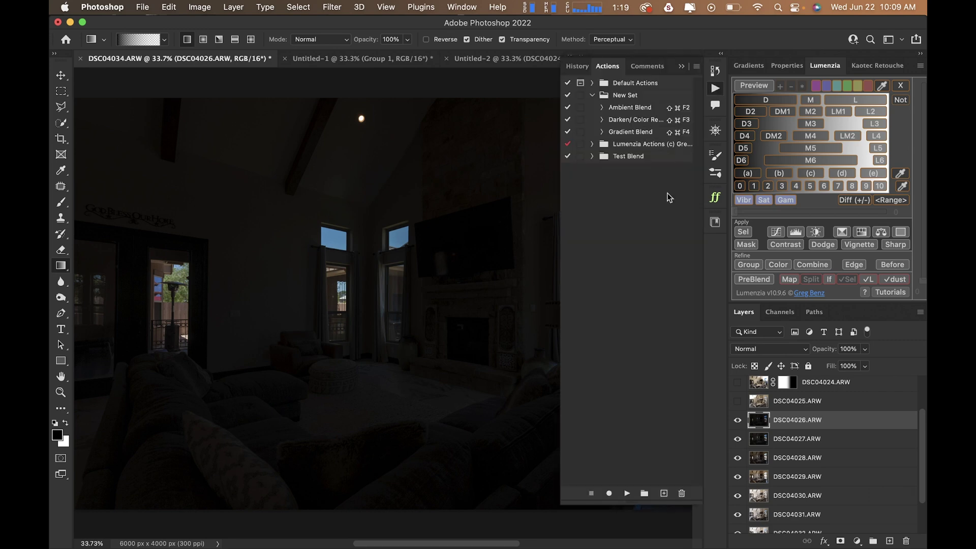
pyautogui.click(629, 96)
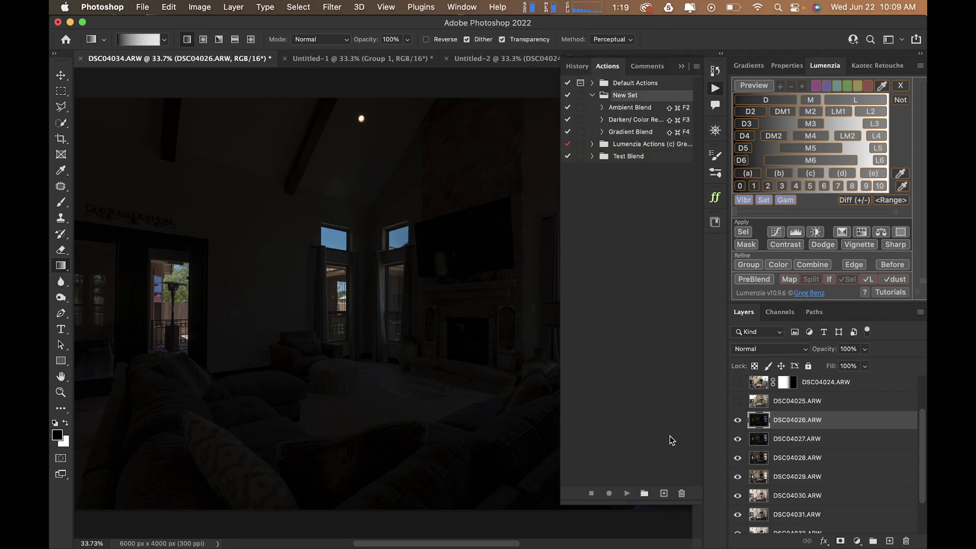
pyautogui.click(666, 493)
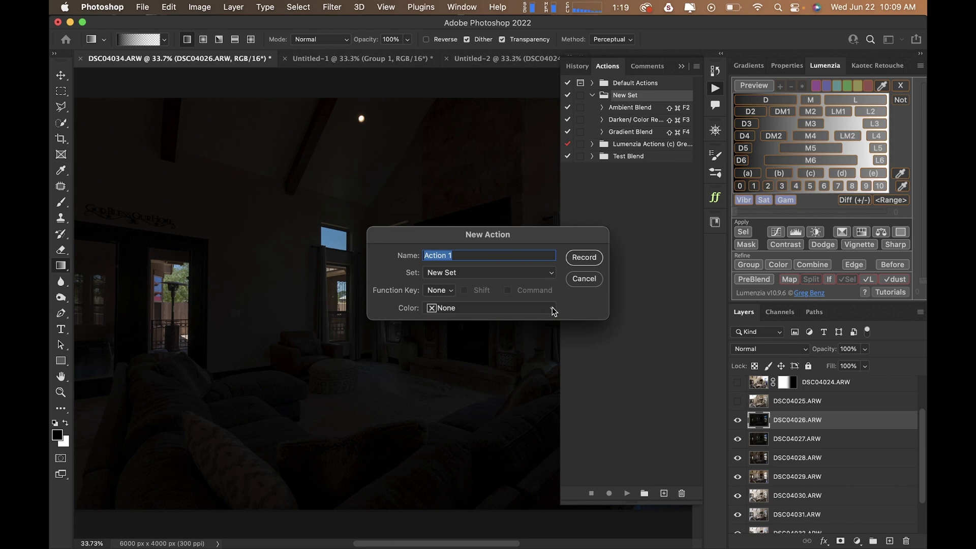
pyautogui.write('Set To Lighten')
pyautogui.click(440, 291)
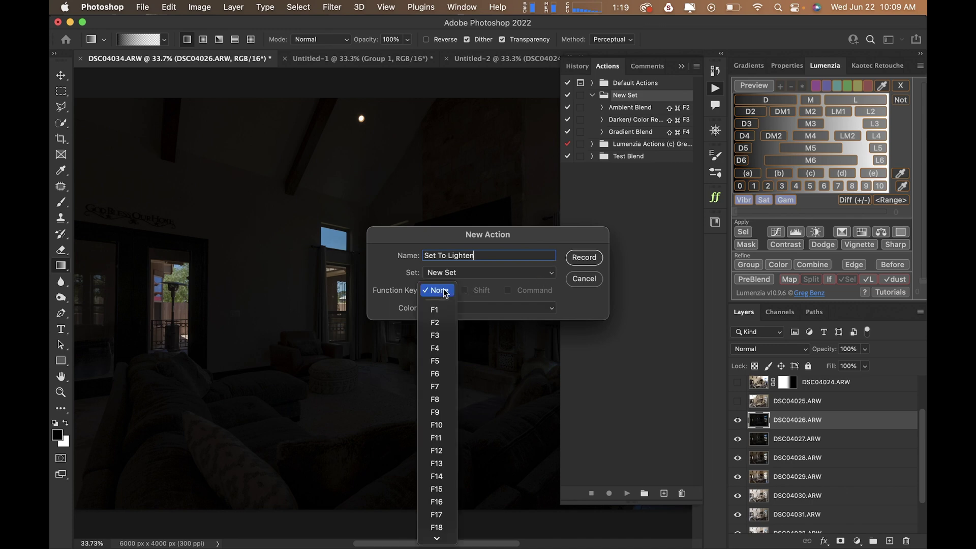
pyautogui.click(436, 361)
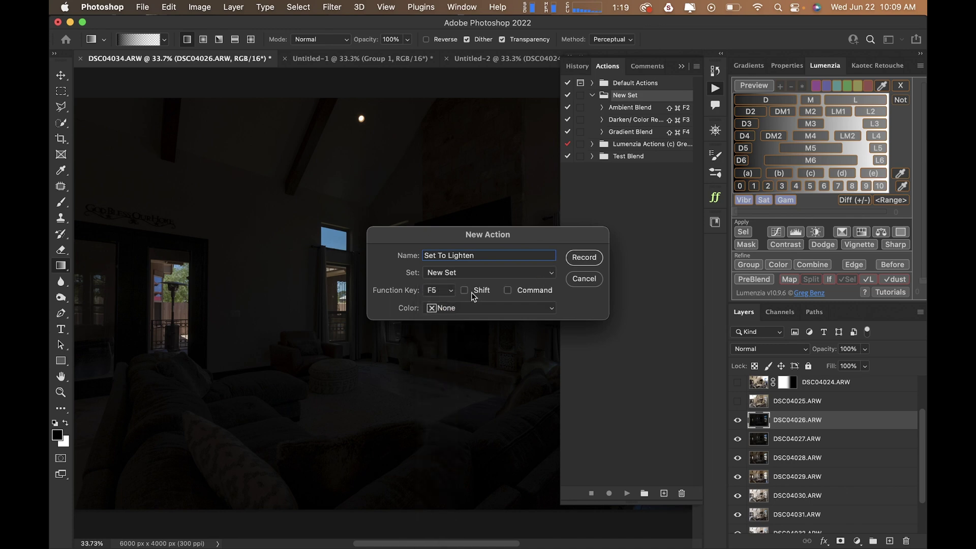
pyautogui.click(478, 293)
pyautogui.click(464, 290)
pyautogui.click(440, 291)
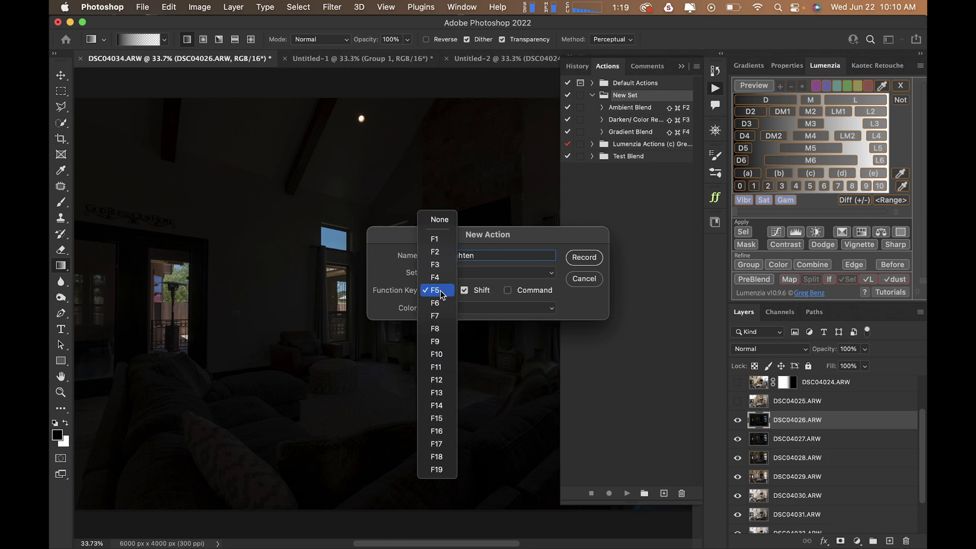
pyautogui.click(443, 305)
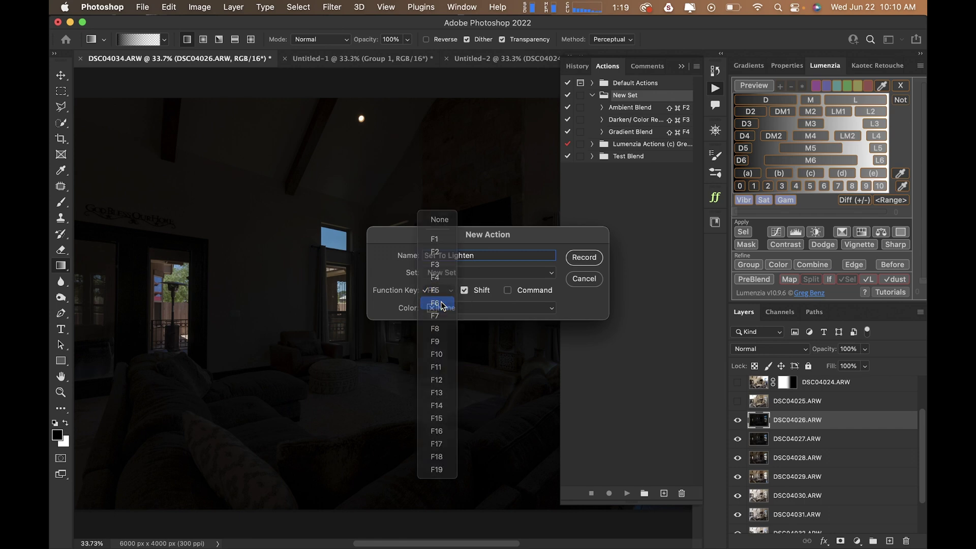
pyautogui.click(505, 290)
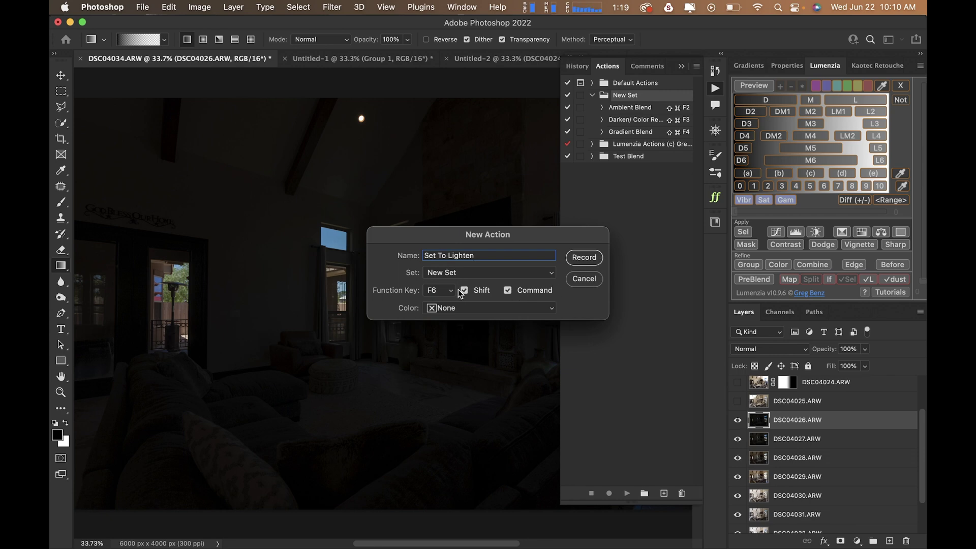
pyautogui.click(585, 258)
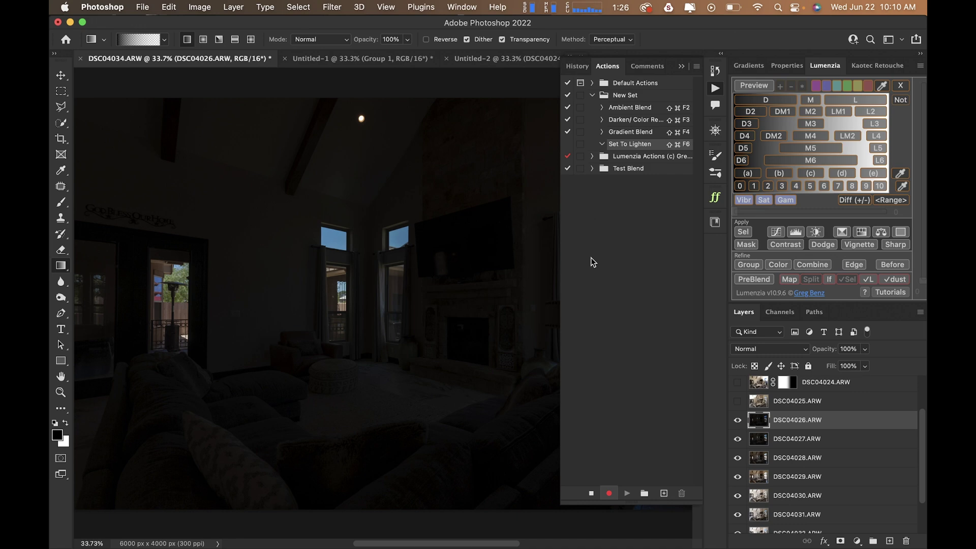
# - Set the DSC04026 layer's blend mode to Lighten and stop recording the Set To Lighten action
pyautogui.click(776, 350)
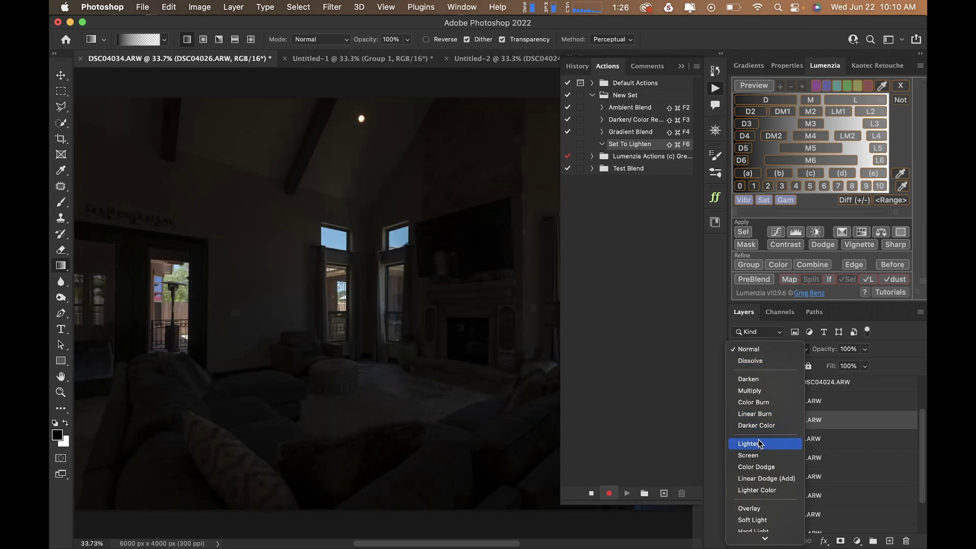
pyautogui.click(759, 443)
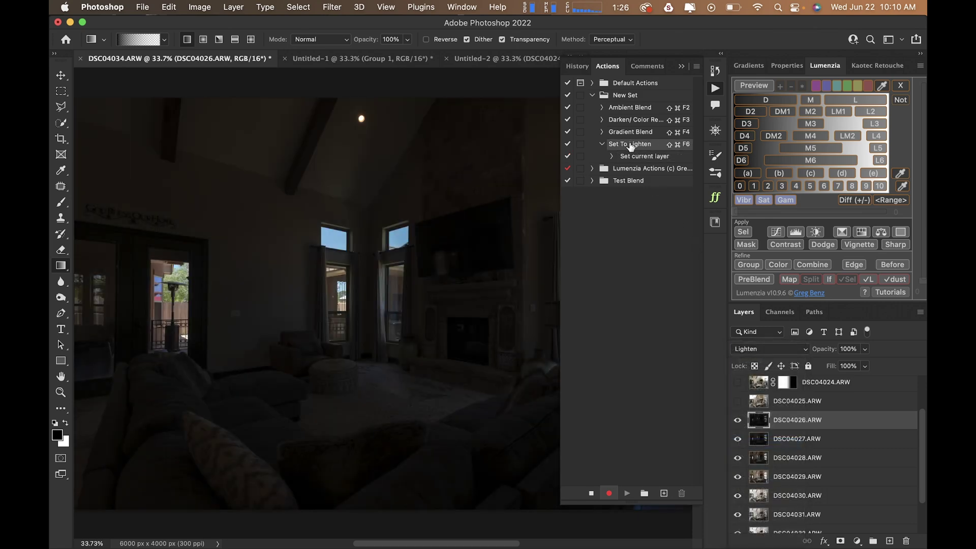
pyautogui.click(591, 493)
pyautogui.keyDown('shift'); pyautogui.click(787, 480); pyautogui.keyUp('shift')
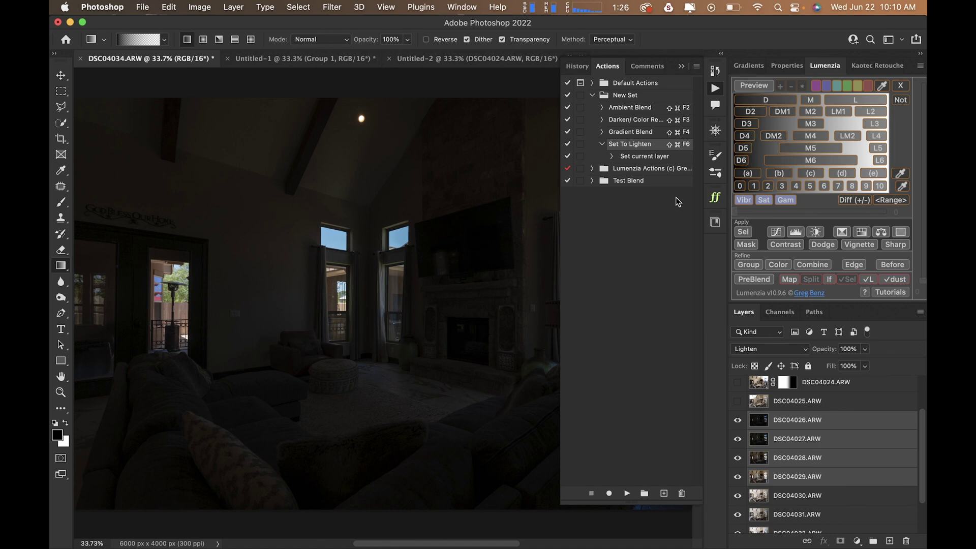
pyautogui.click(816, 441)
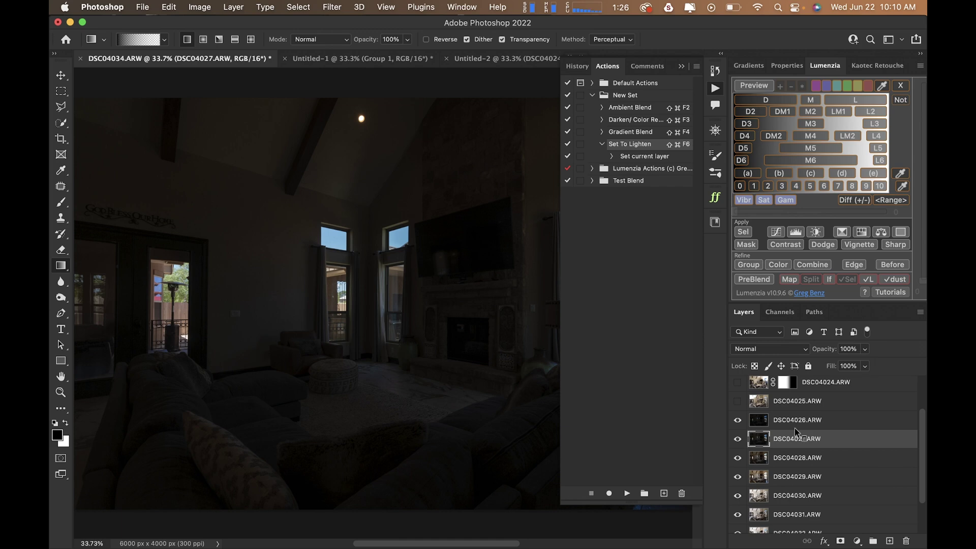
pyautogui.press('ctrl+super+space')
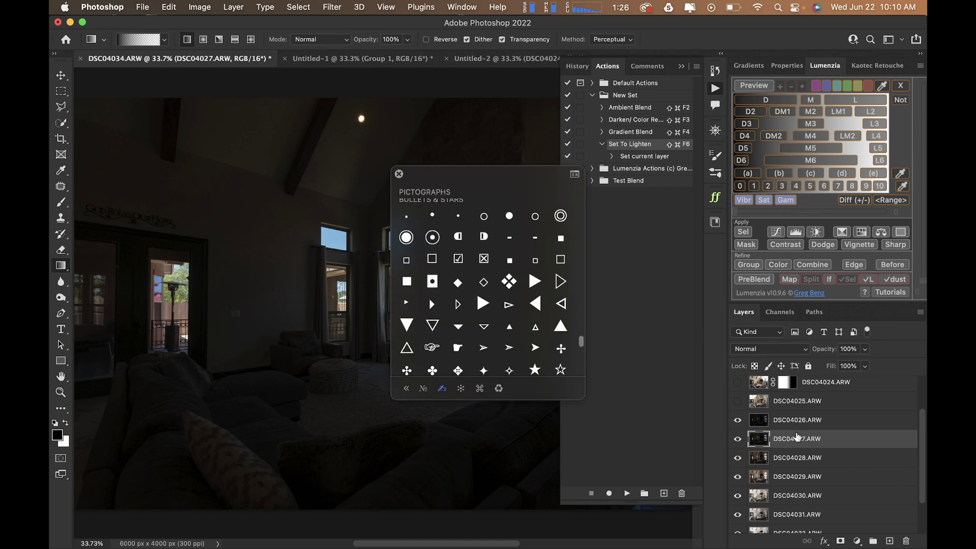
pyautogui.press('Escape')
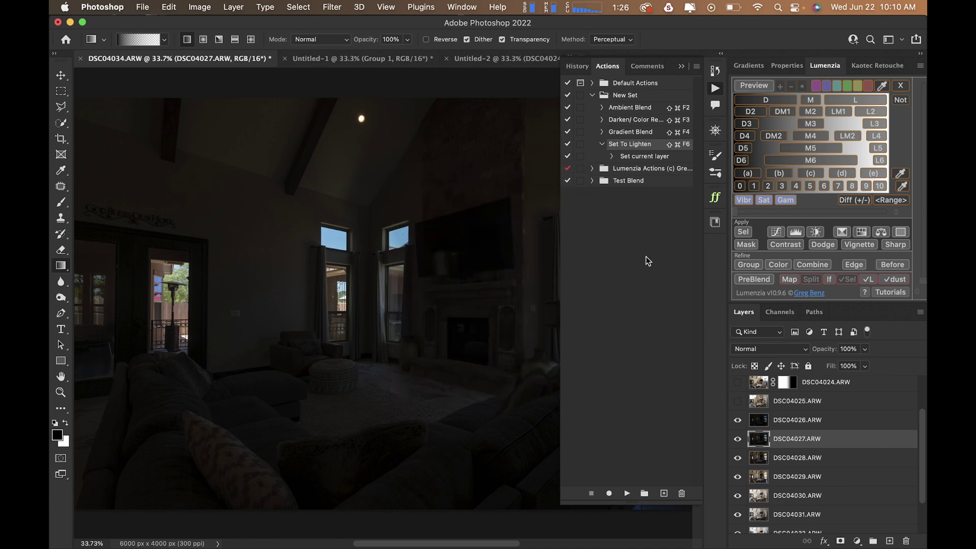
# - Run the Set To Lighten action on the layers DSC04026 through DSC04029, then check the individual layers' blend mode
pyautogui.click(789, 419)
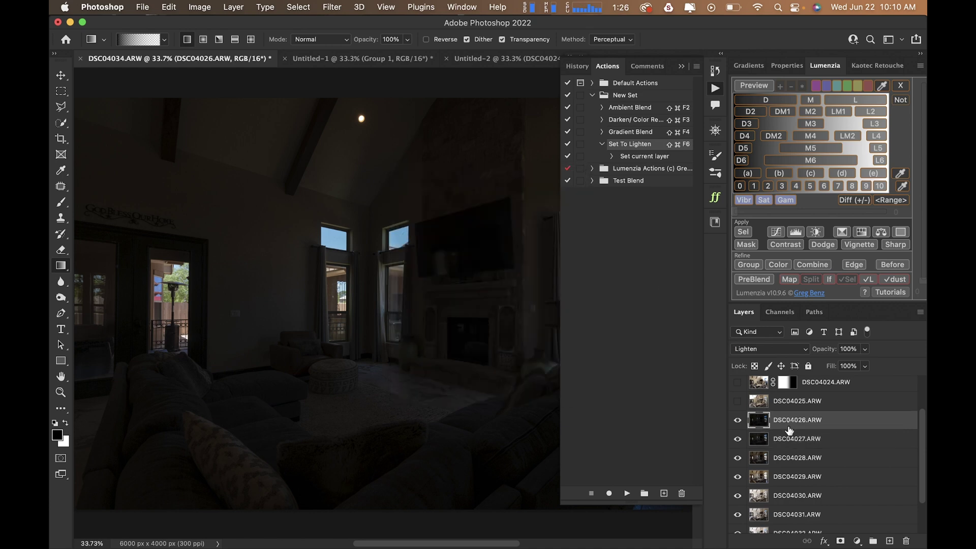
pyautogui.keyDown('shift'); pyautogui.click(789, 480); pyautogui.keyUp('shift')
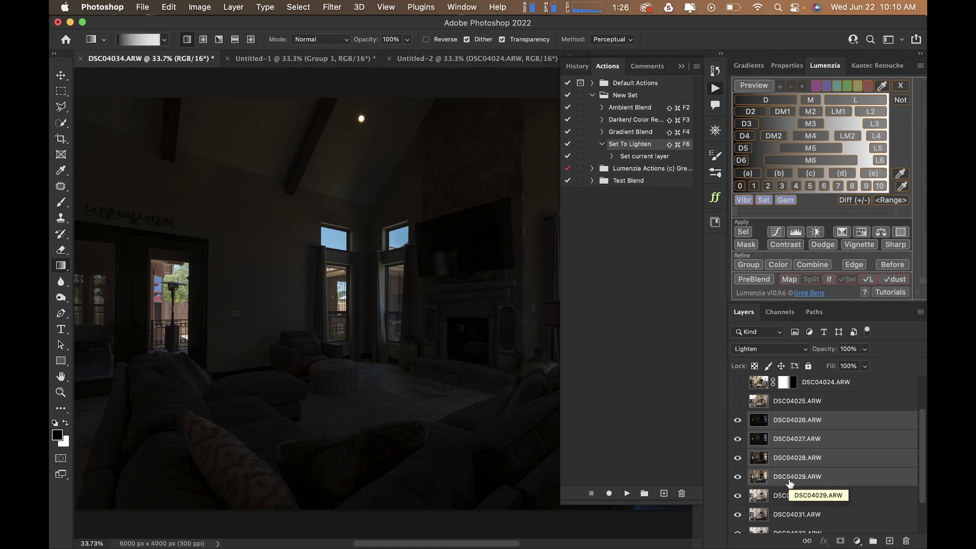
pyautogui.press('shift+super+F6')
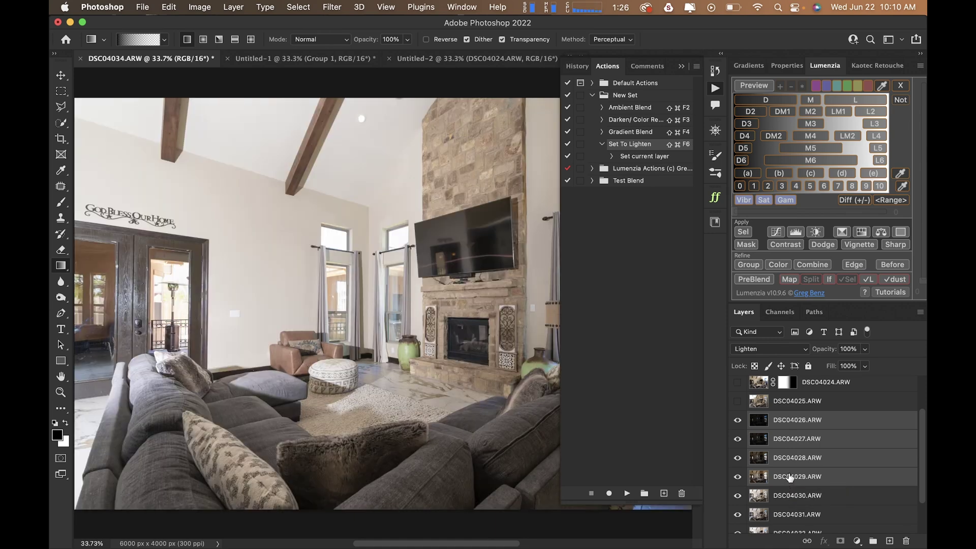
pyautogui.click(795, 428)
pyautogui.click(794, 441)
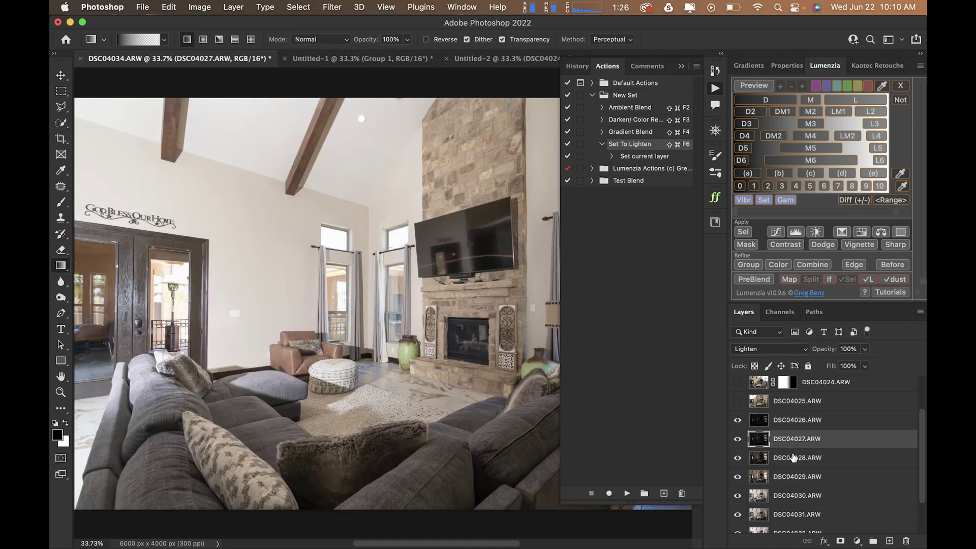
# - Check the blend mode of the individual layers DSC04026 through DSC04029
pyautogui.click(793, 457)
pyautogui.click(793, 477)
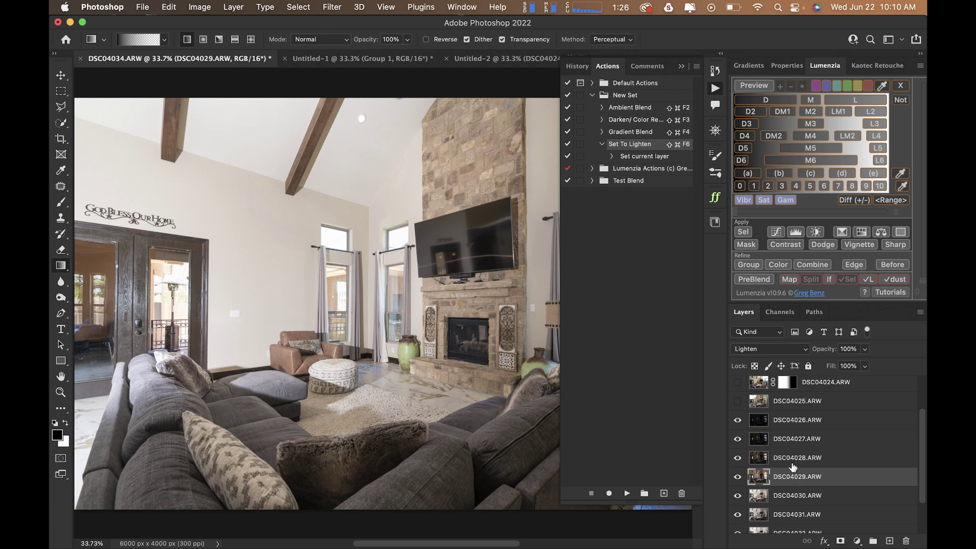
pyautogui.click(791, 458)
pyautogui.click(790, 438)
pyautogui.click(793, 420)
# - Hide the layers DSC04026 through DSC04029 and select the DSC04030 layer
pyautogui.moveTo(738, 420); pyautogui.dragTo(741, 476)
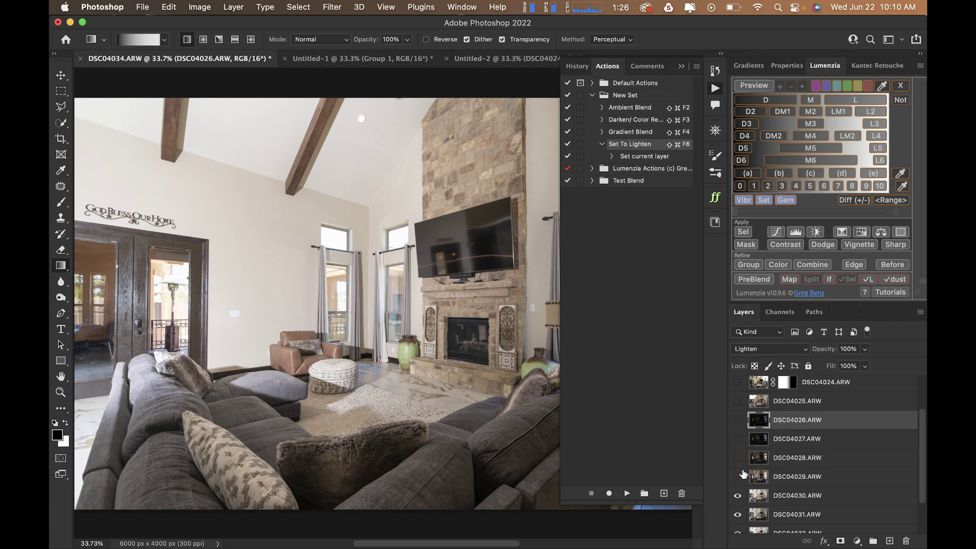
pyautogui.scroll(-2, 793, 453)
pyautogui.click(806, 448)
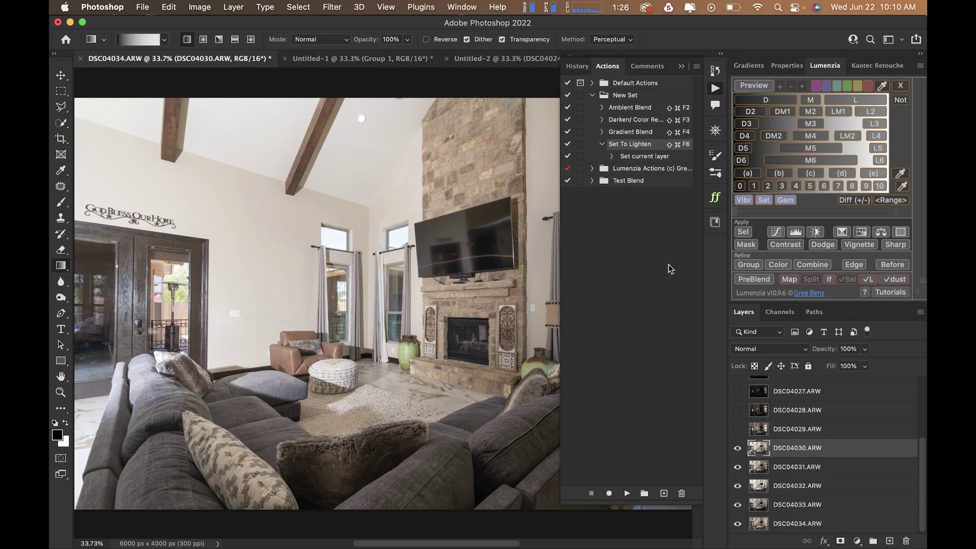
# - Create an action named "Set To Darken" in New Set, assign it the Shift+Command+F7 shortcut, and start recording
pyautogui.click(602, 145)
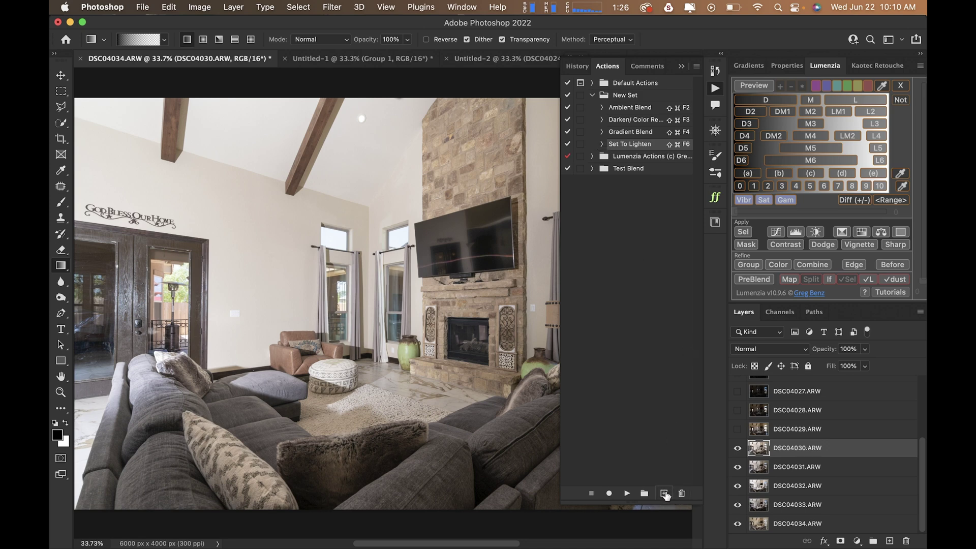
pyautogui.click(623, 98)
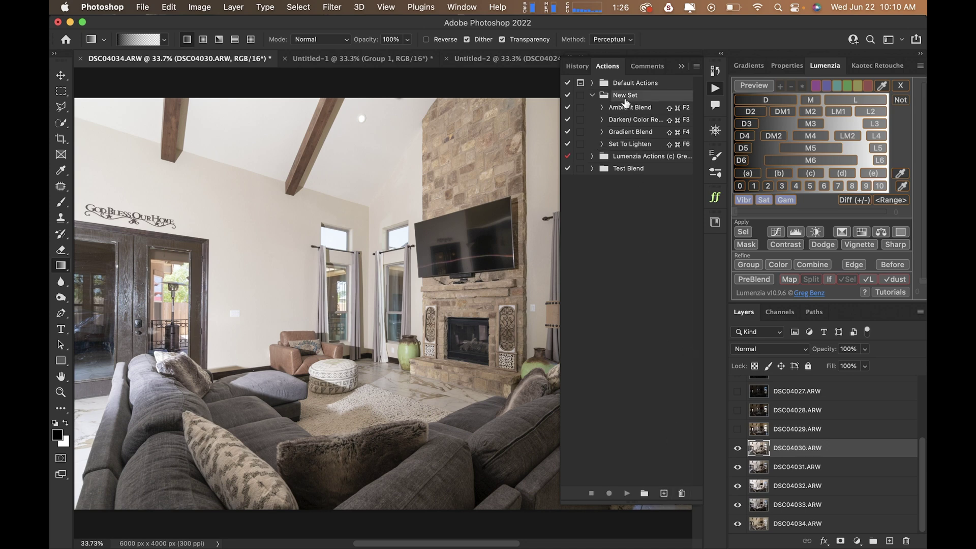
pyautogui.click(664, 493)
pyautogui.write('S')
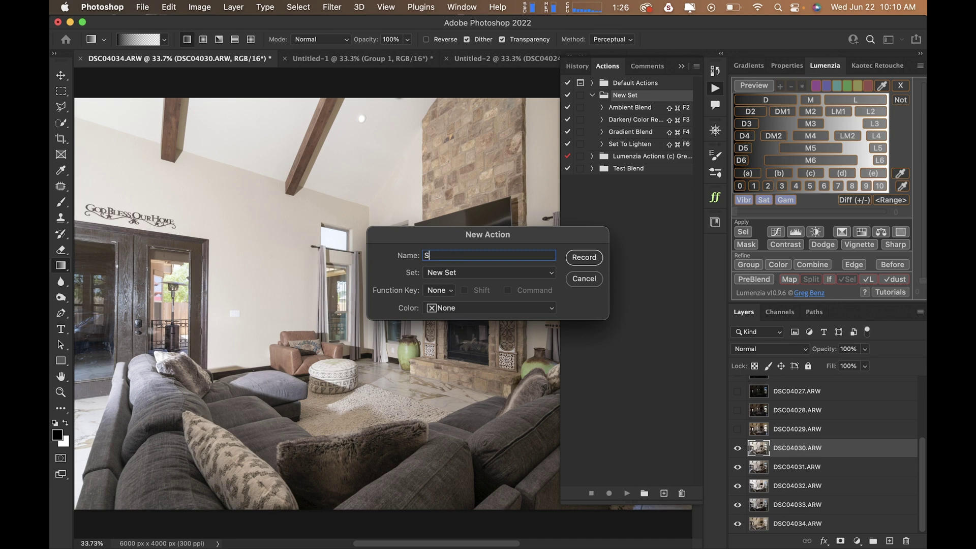
pyautogui.write('et To Darken')
pyautogui.click(440, 290)
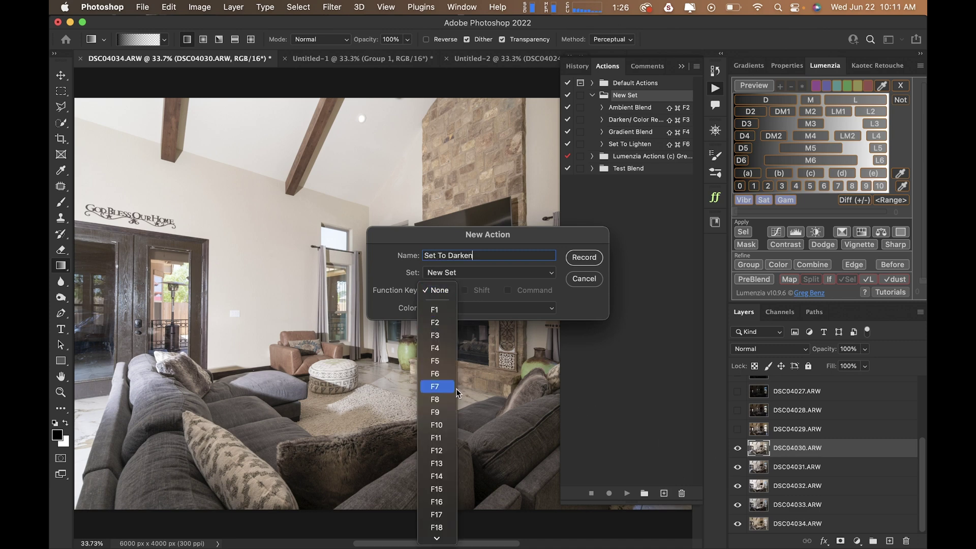
pyautogui.click(438, 389)
pyautogui.click(464, 291)
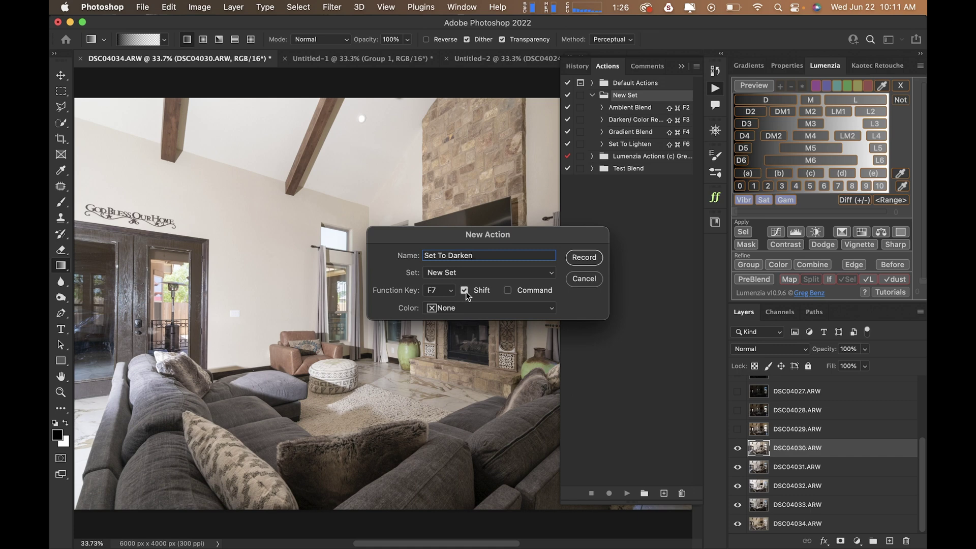
pyautogui.click(508, 291)
pyautogui.click(584, 257)
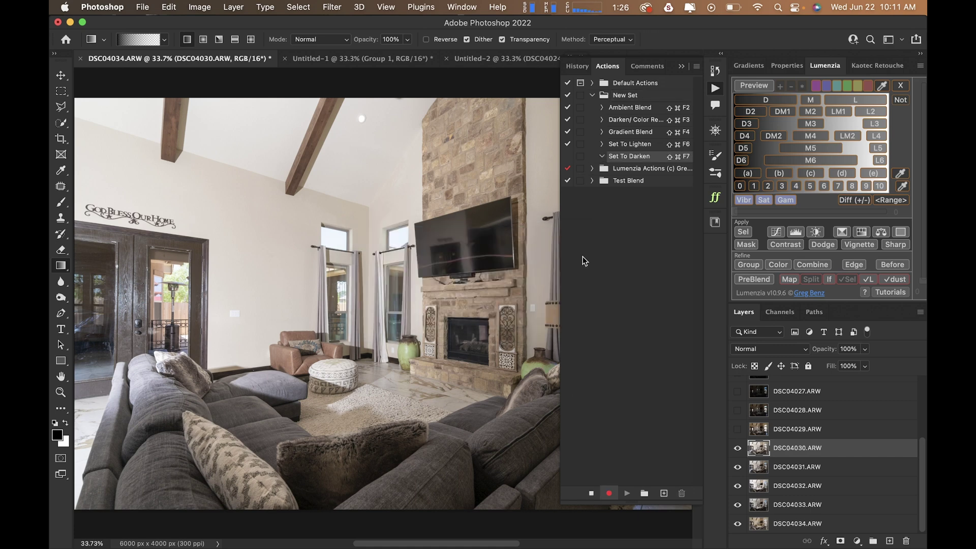
# - Set the DSC04030 layer's blend mode to Darken and stop recording the Set To Darken action
pyautogui.click(769, 350)
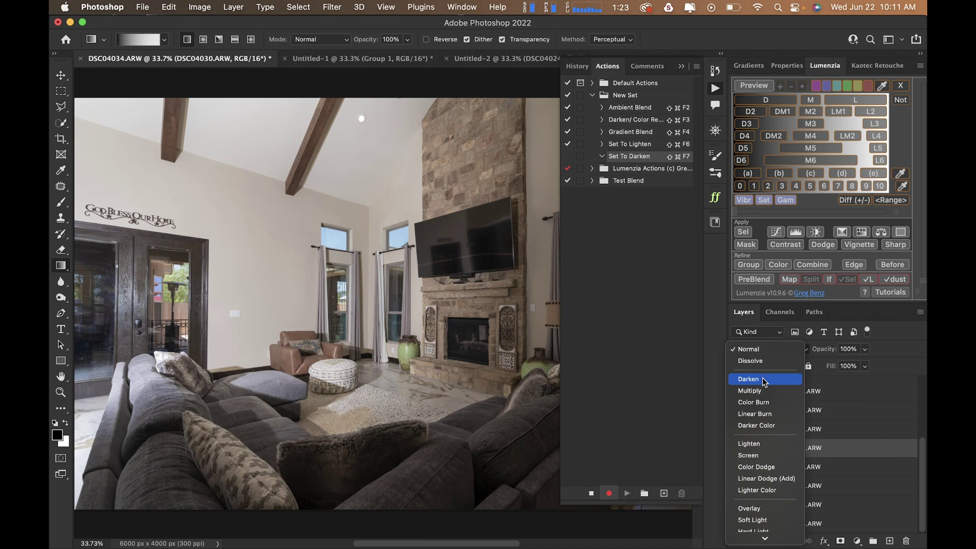
pyautogui.click(765, 379)
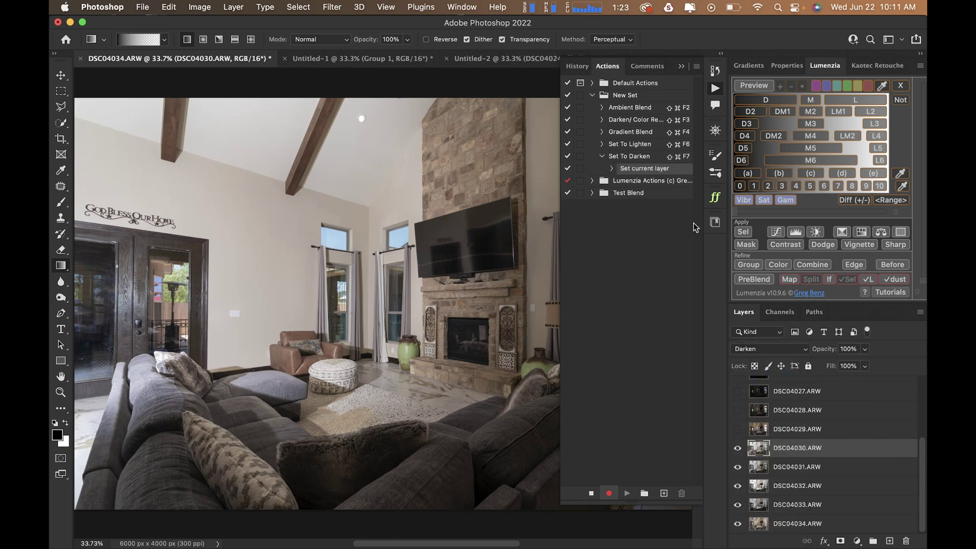
pyautogui.click(596, 494)
# - Run the Set To Darken action on the layers DSC04030 through DSC04034, then check the individual layers' blend mode
pyautogui.keyDown('shift'); pyautogui.click(786, 527); pyautogui.keyUp('shift')
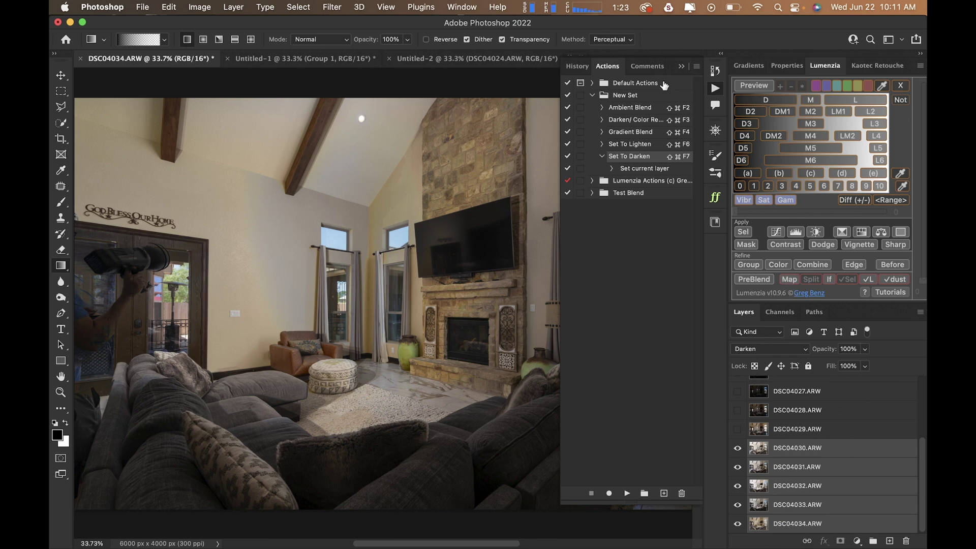
pyautogui.click(681, 67)
pyautogui.click(832, 480)
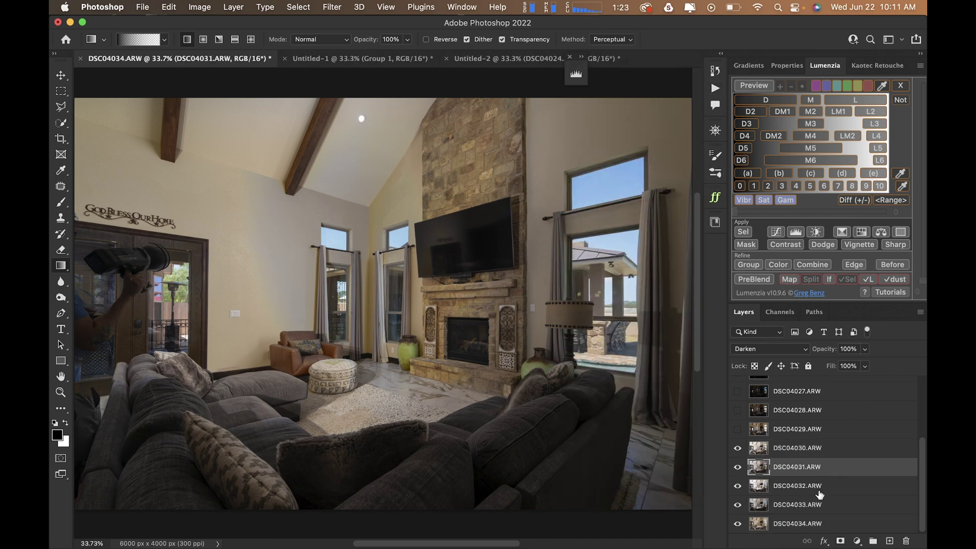
pyautogui.click(800, 506)
pyautogui.click(797, 527)
pyautogui.click(794, 511)
pyautogui.click(794, 485)
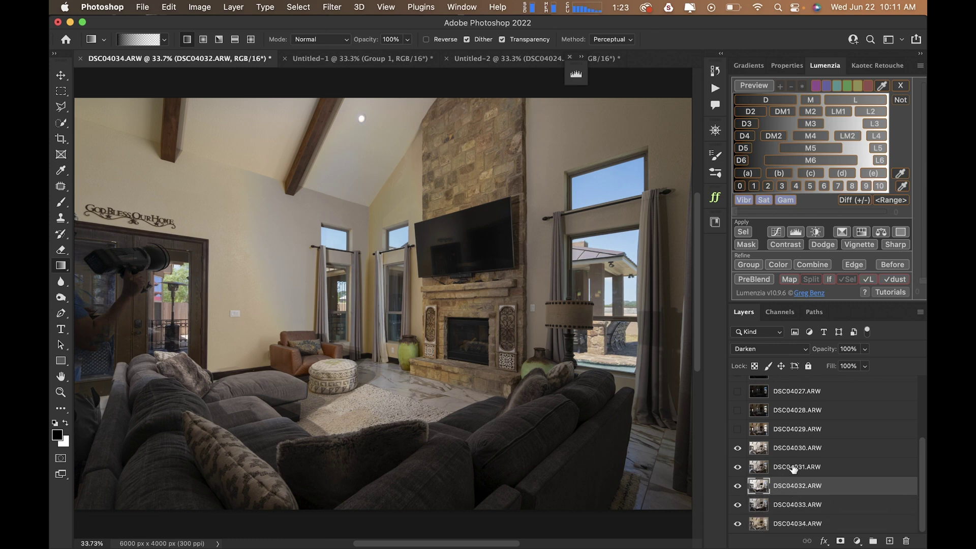
pyautogui.click(794, 450)
# - Show the layers DSC04024 through DSC04029 and the Darken/ Color Reapir and Ambient Blend groups again, leaving DSC04021 hidden
pyautogui.scroll(3, 794, 450)
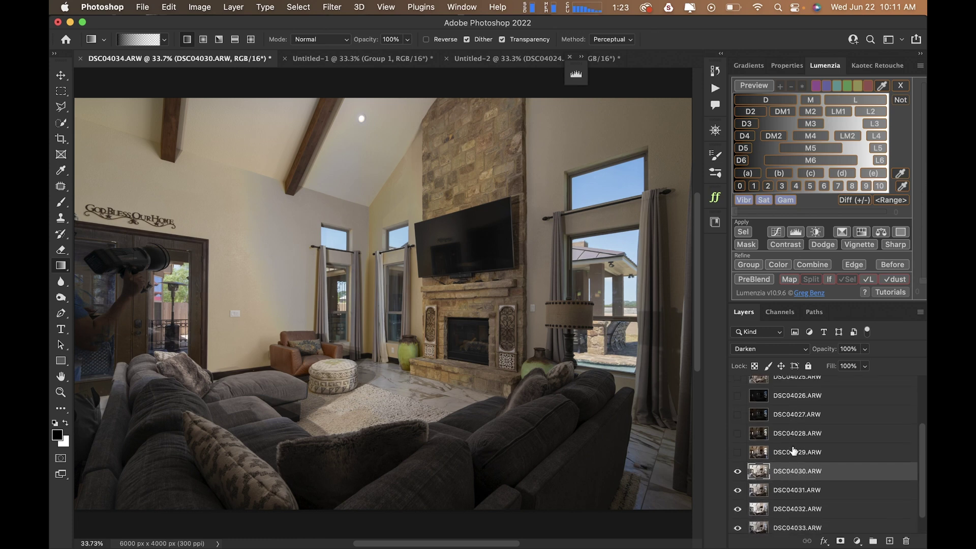
pyautogui.moveTo(737, 484); pyautogui.dragTo(735, 429)
pyautogui.scroll(3, 736, 435)
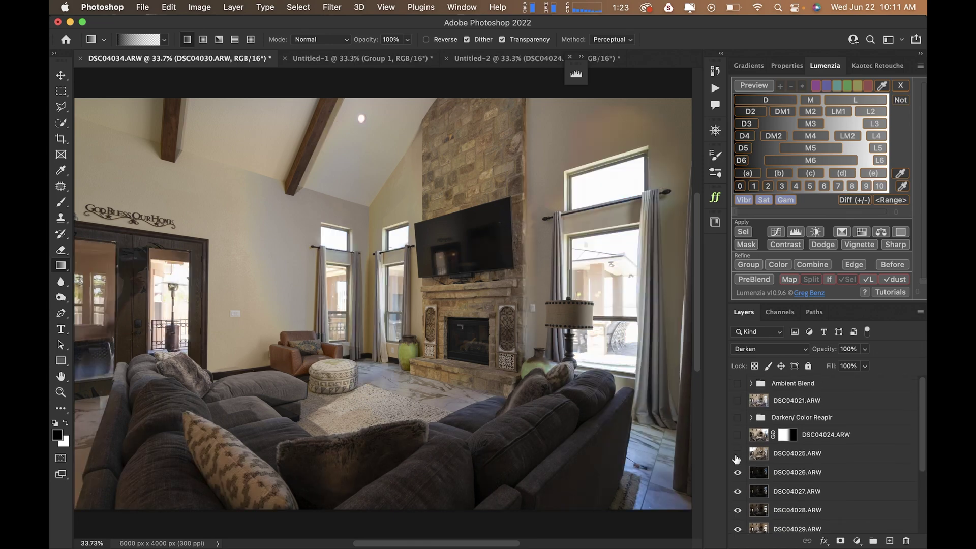
pyautogui.click(737, 453)
pyautogui.moveTo(738, 432); pyautogui.dragTo(737, 392)
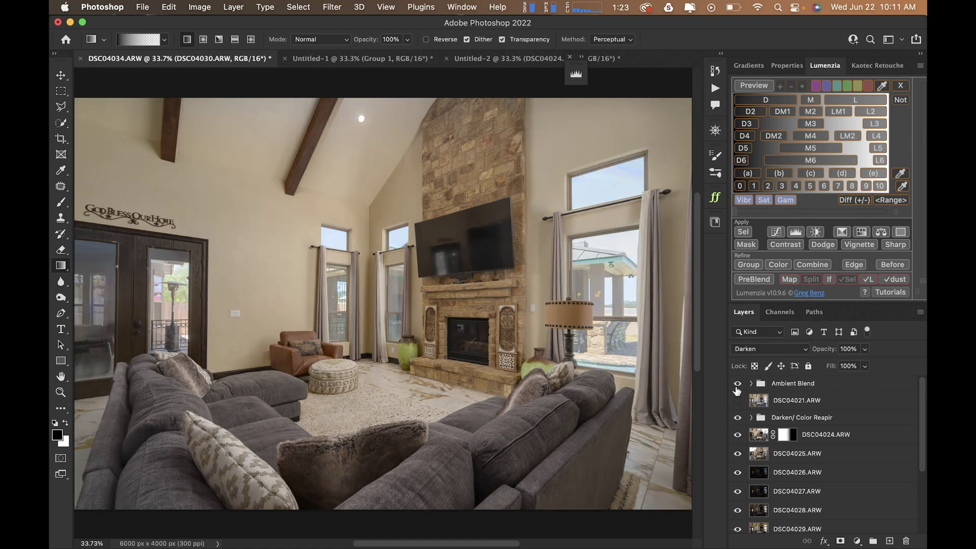
# - Stamp all visible layers into a new layer above the Ambient Blend group and open it in the Camera Raw filter
pyautogui.click(782, 386)
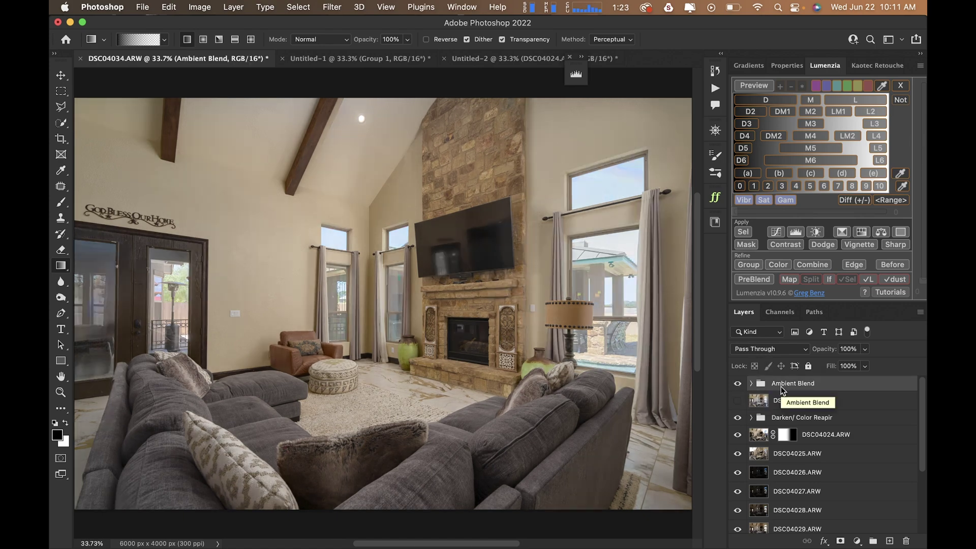
pyautogui.press('super+alt+shift+e')
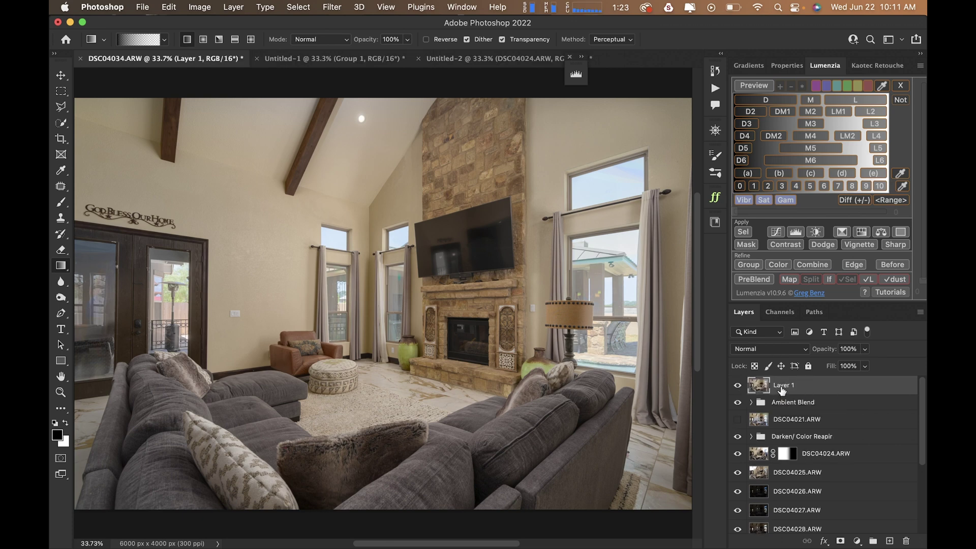
pyautogui.press('super+a')
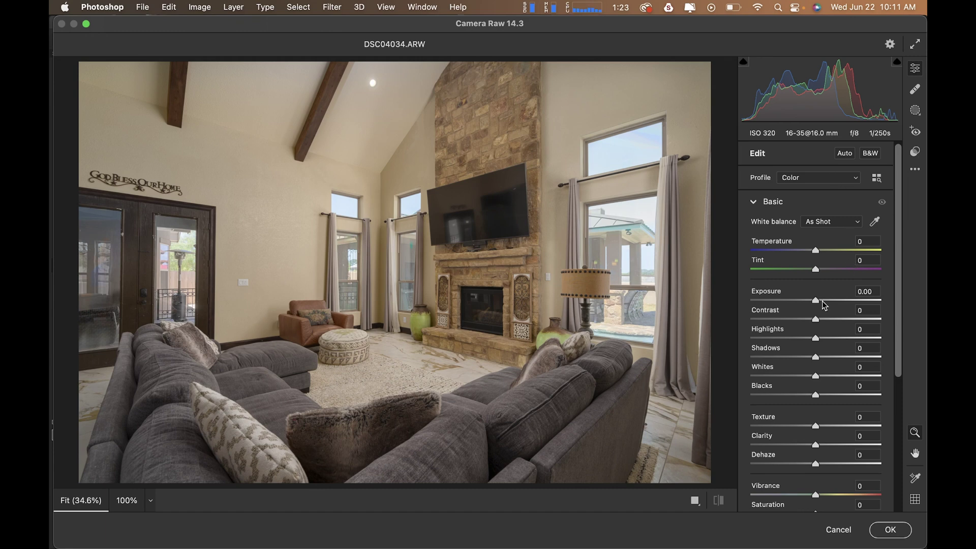
# - Apply automatic Camera Raw settings, adjust Exposure to +0.35, Shadows to -25 and Contrast to +15, then accept the filter and deselect
pyautogui.click(844, 153)
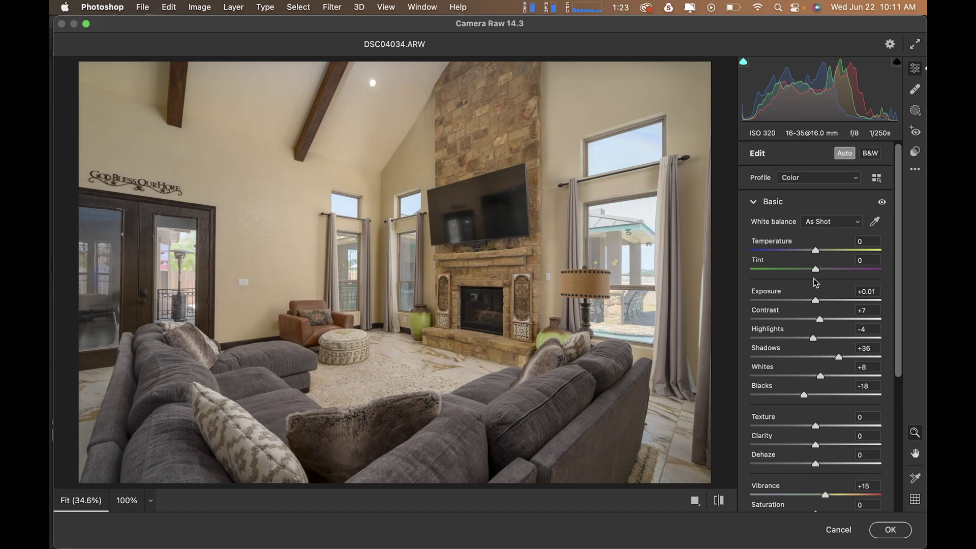
pyautogui.moveTo(815, 300); pyautogui.dragTo(821, 301)
pyautogui.moveTo(839, 356); pyautogui.dragTo(800, 363)
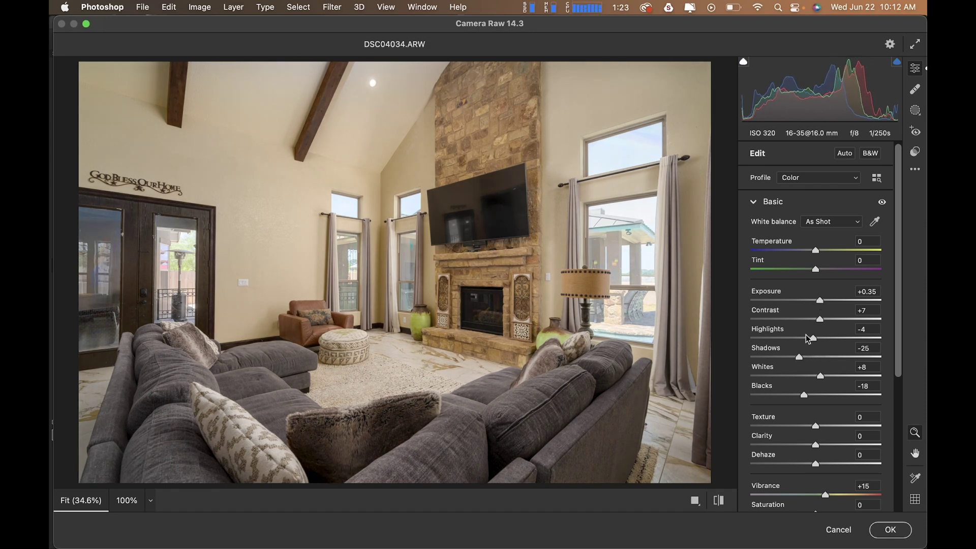
pyautogui.moveTo(820, 320); pyautogui.dragTo(825, 321)
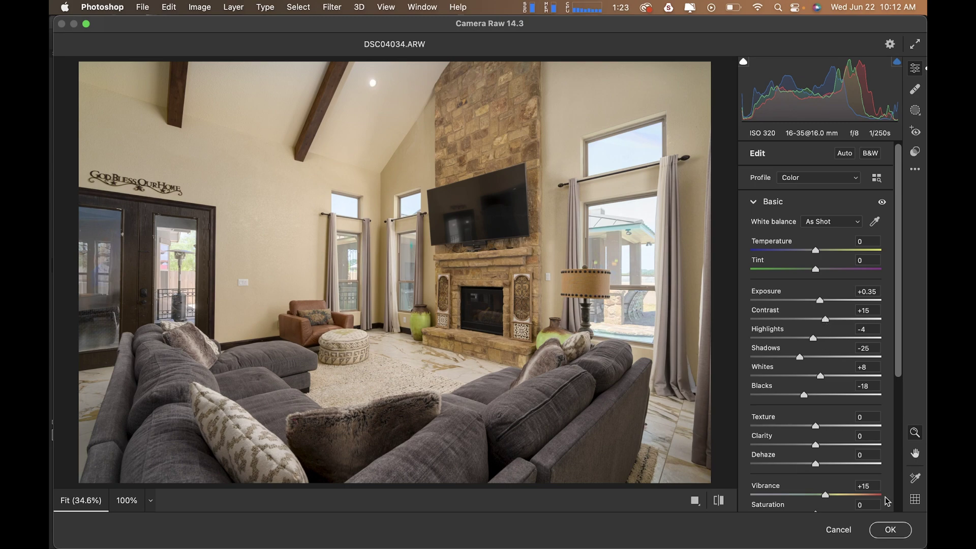
pyautogui.click(897, 530)
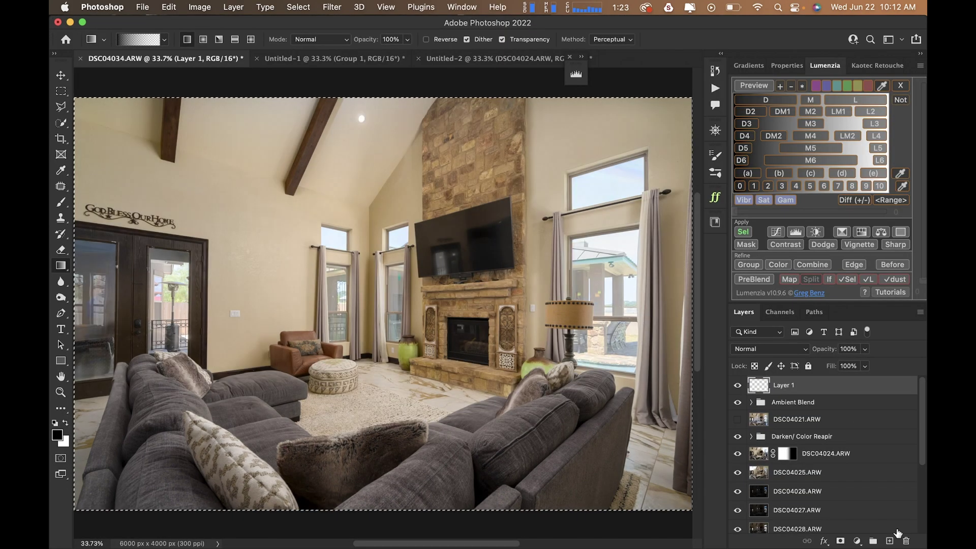
pyautogui.press('super+d')
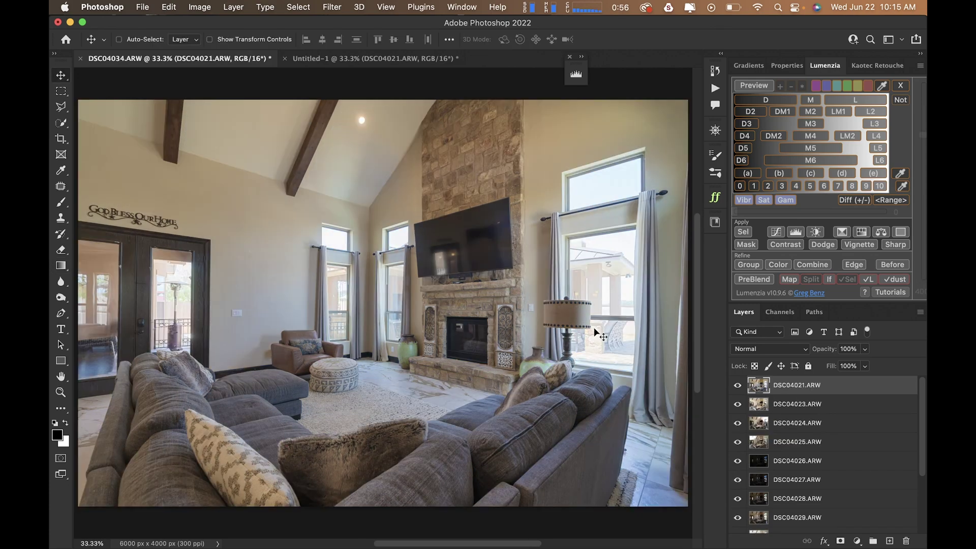
# - Display the list of actions and collapse the Set To Darken action and the Test Blend set
pyautogui.click(715, 92)
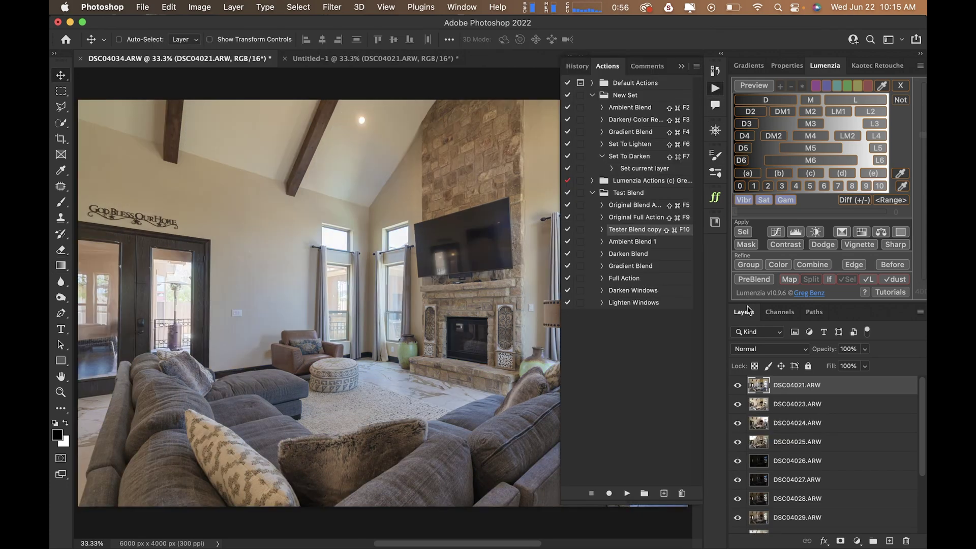
pyautogui.click(602, 156)
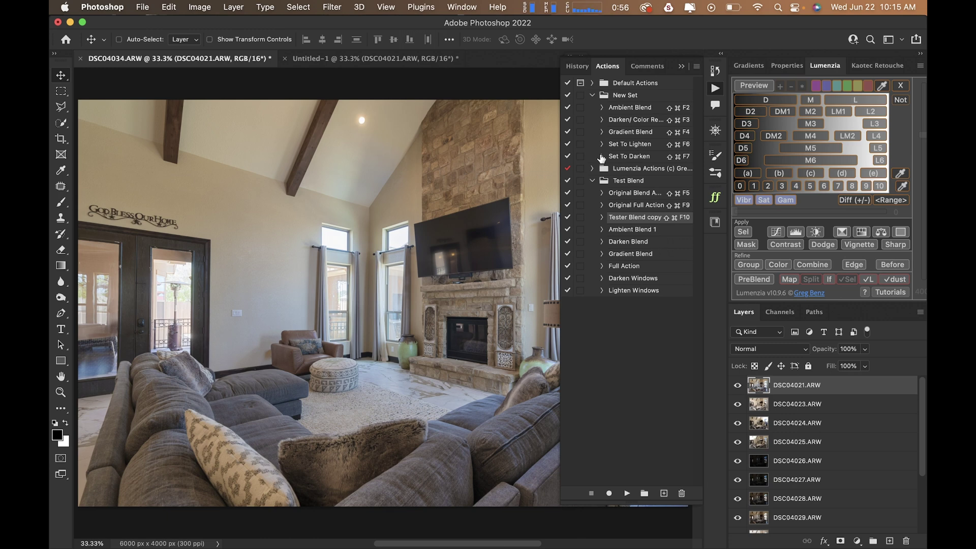
pyautogui.click(592, 181)
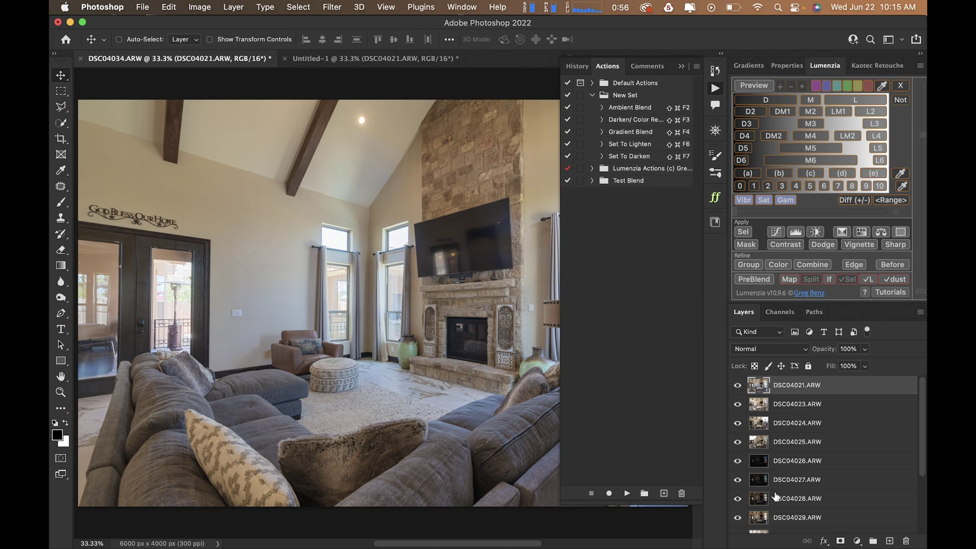
pyautogui.scroll(-3, 785, 427)
pyautogui.scroll(3, 786, 427)
# - Create an action named "MAIN ACTION" in New Set, assign it the Shift+Command+F1 shortcut, and start recording
pyautogui.click(637, 97)
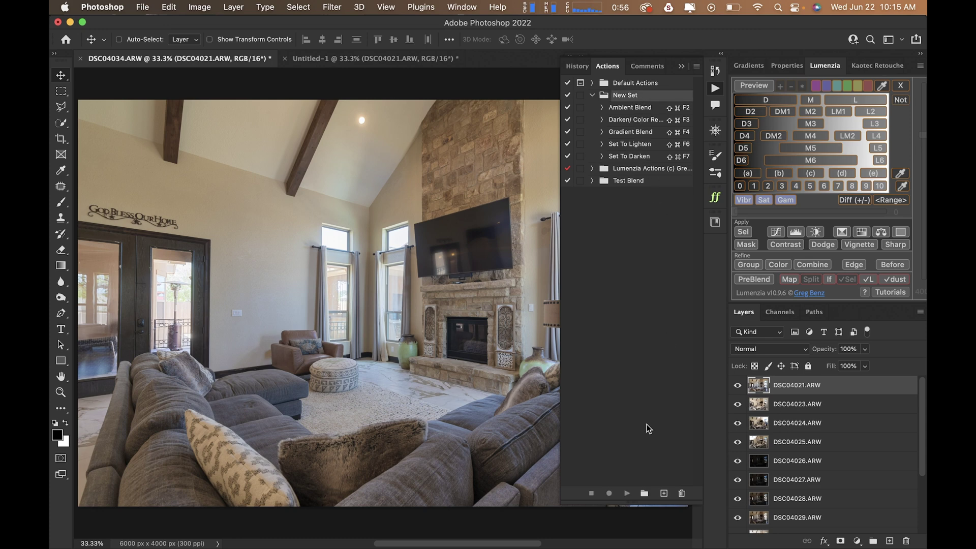
pyautogui.click(664, 494)
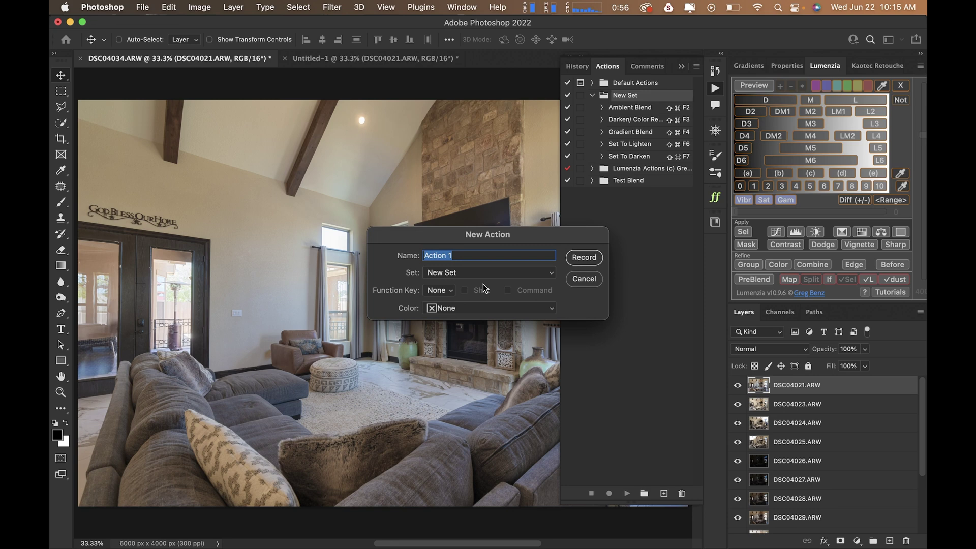
pyautogui.write('MAIN ACTION')
pyautogui.click(440, 290)
pyautogui.click(449, 308)
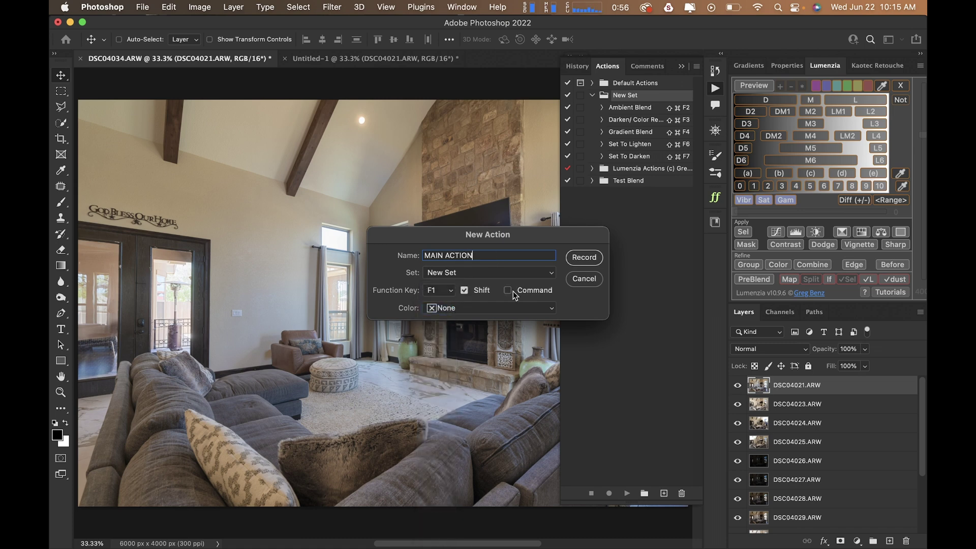
pyautogui.click(512, 290)
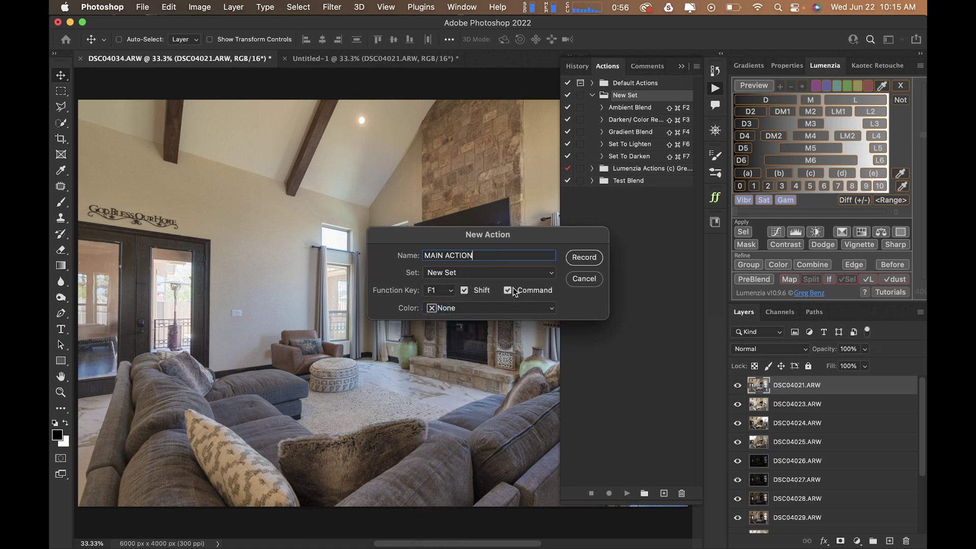
pyautogui.click(575, 257)
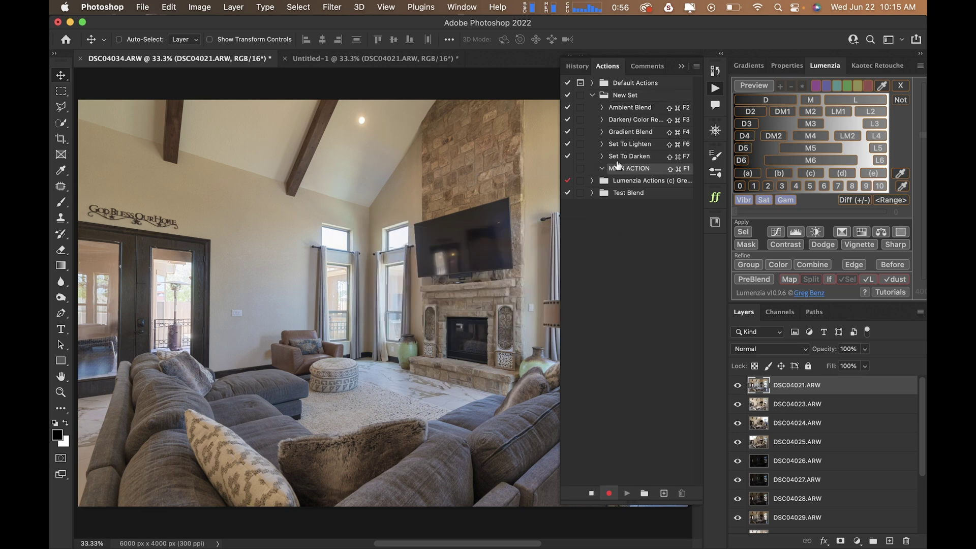
# - Run the Ambient Blend action from New Set on the DSC04021 layer to record it as part of MAIN ACTION
pyautogui.click(625, 109)
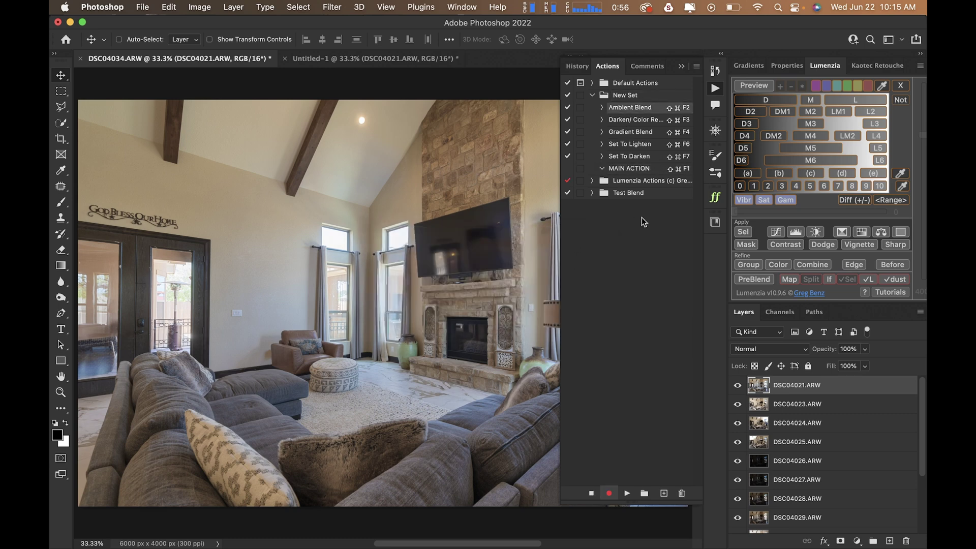
pyautogui.click(629, 493)
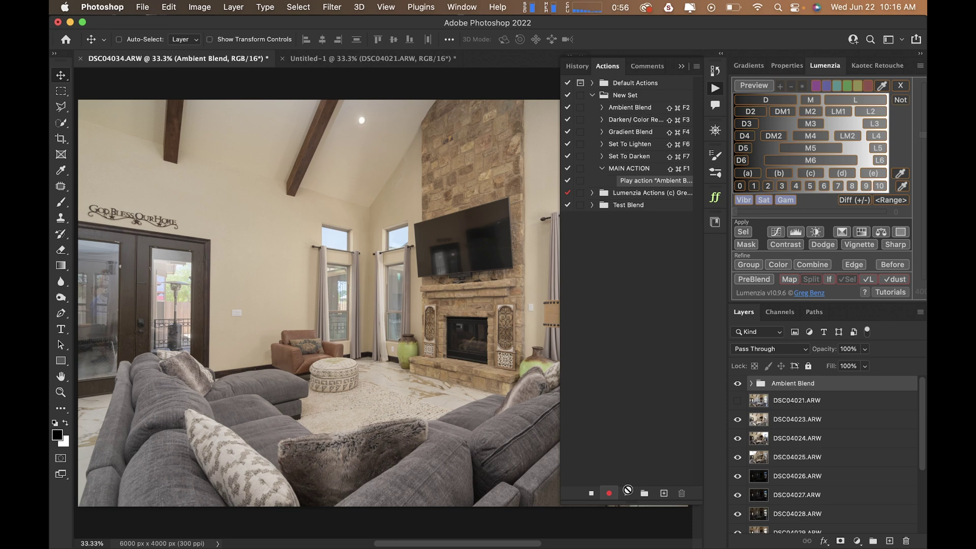
# - Select the DSC04023.ARW layer as the next one down and record playing the Darken/ Color Reapir action on it
pyautogui.click(783, 423)
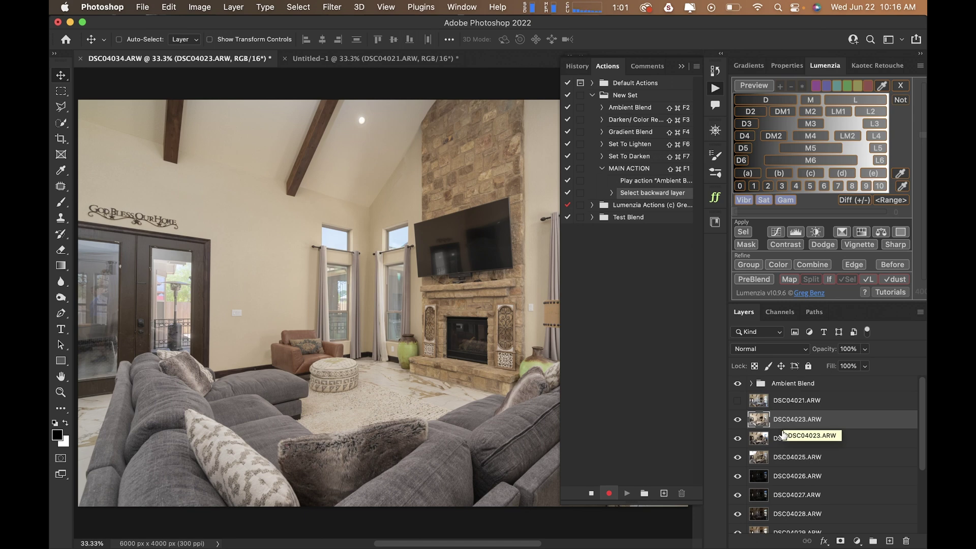
pyautogui.click(637, 122)
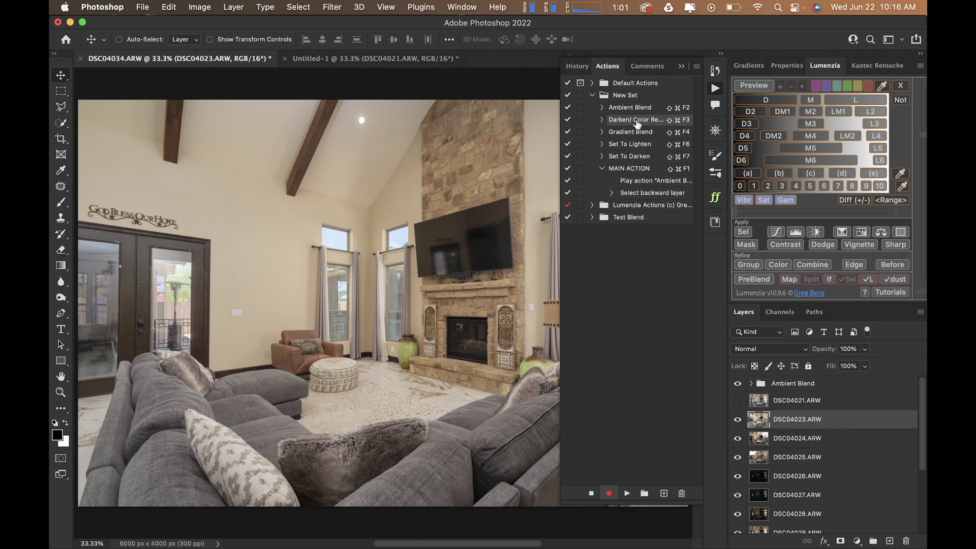
pyautogui.click(628, 494)
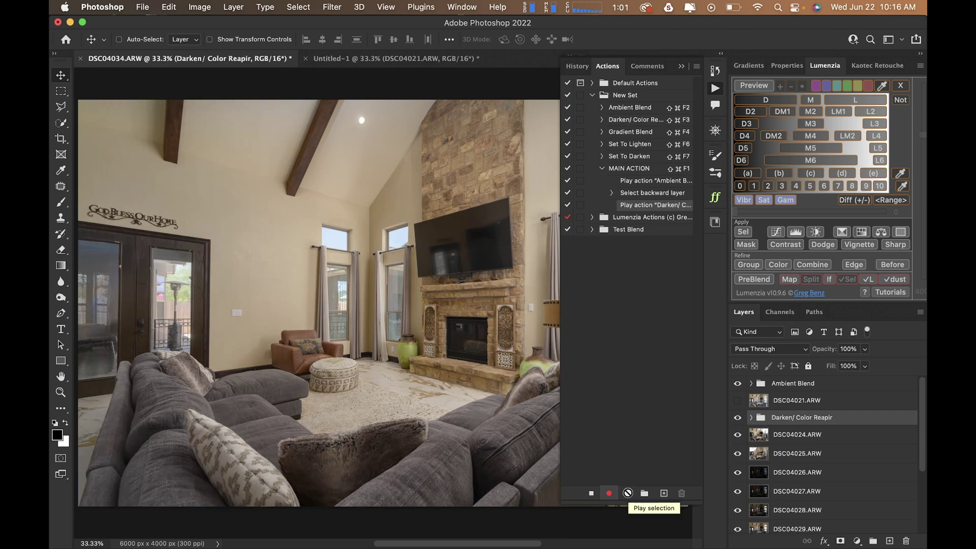
# - Record selecting the next layer down, DSC04024.ARW, and playing Gradient Blend on it, then stop recording MAIN ACTION
pyautogui.hotkey('alt', '[')
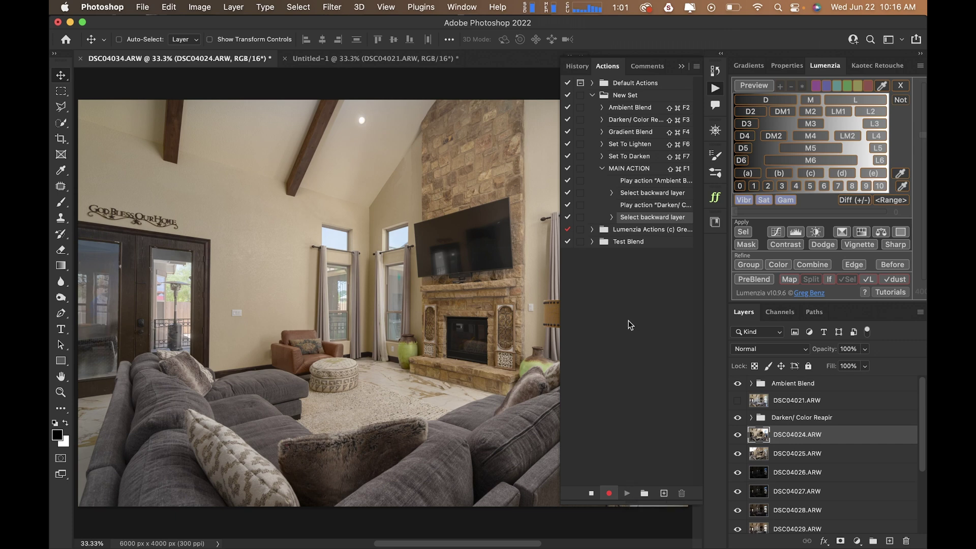
pyautogui.click(634, 133)
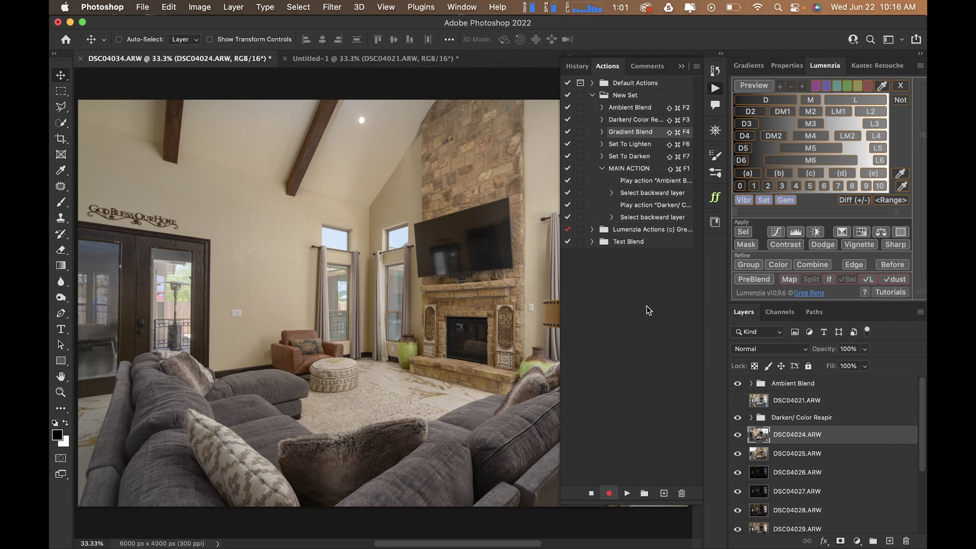
pyautogui.click(628, 493)
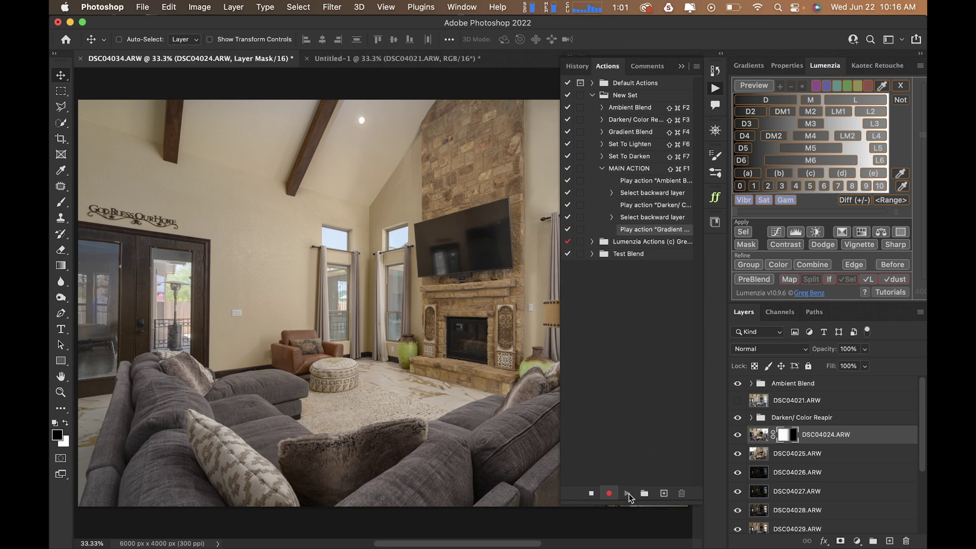
pyautogui.click(592, 494)
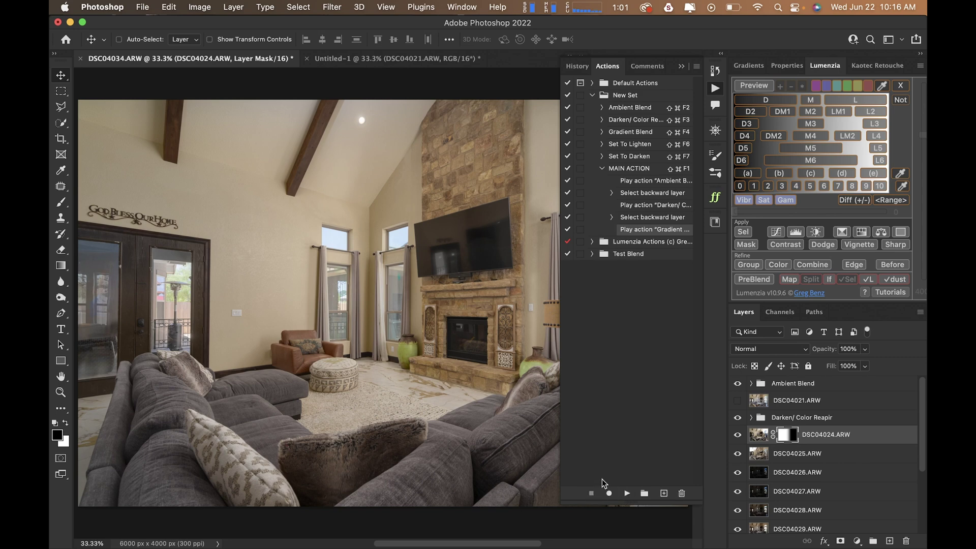
# - Collapse the list of actions, close the DSC04034.ARW document, and play MAIN ACTION on the Untitled-1 document
pyautogui.click(680, 67)
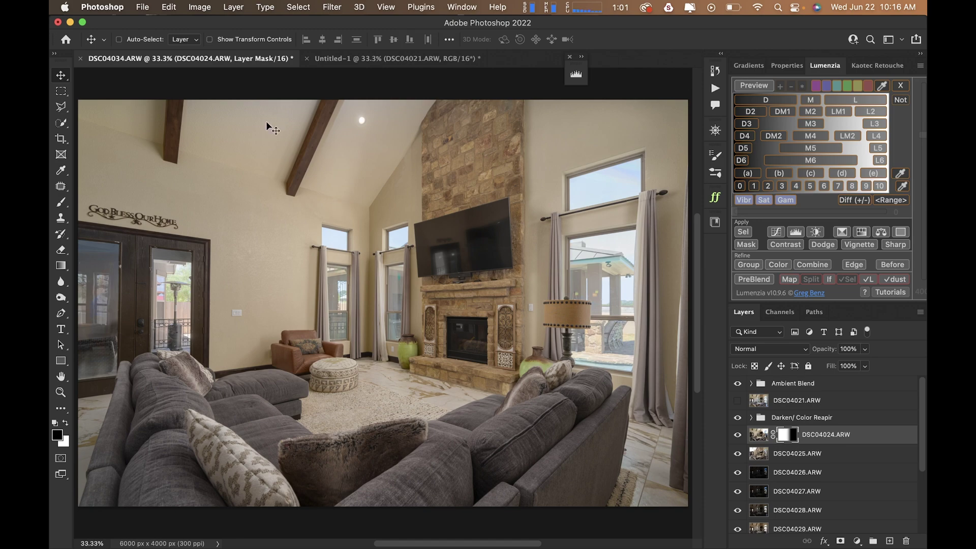
pyautogui.click(80, 58)
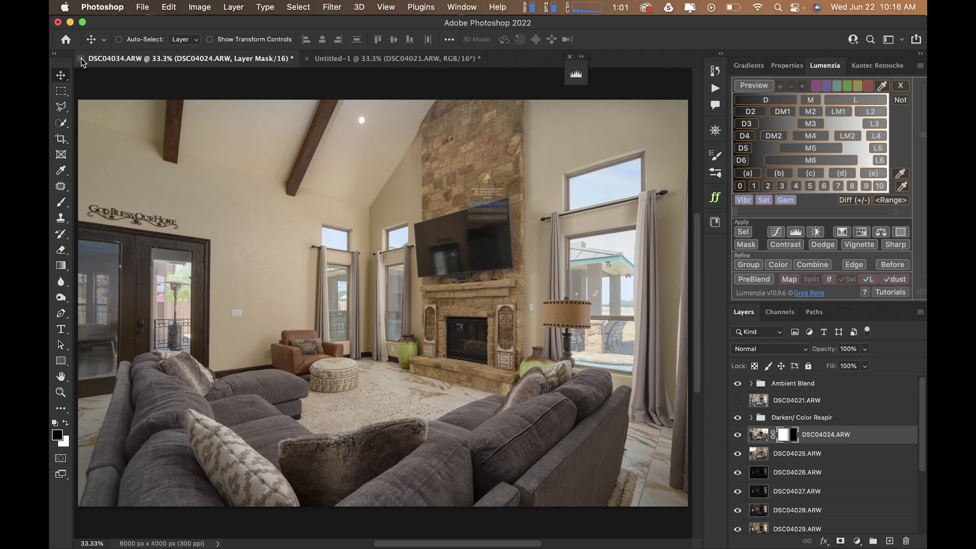
pyautogui.click(497, 253)
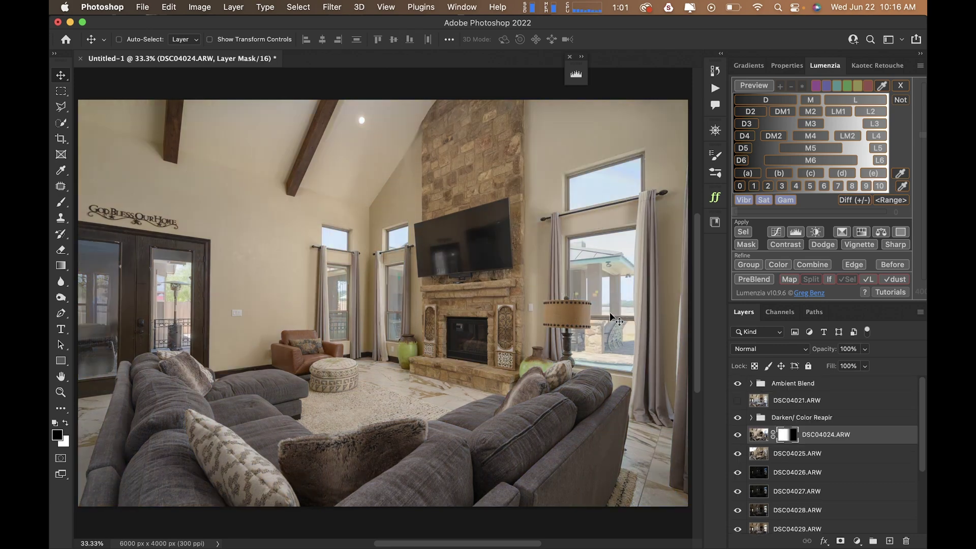
# - Move layers DSC04026.ARW through DSC04034.ARW to the top of the layer stack, above the Ambient Blend group
pyautogui.click(781, 476)
pyautogui.scroll(-5, 786, 488)
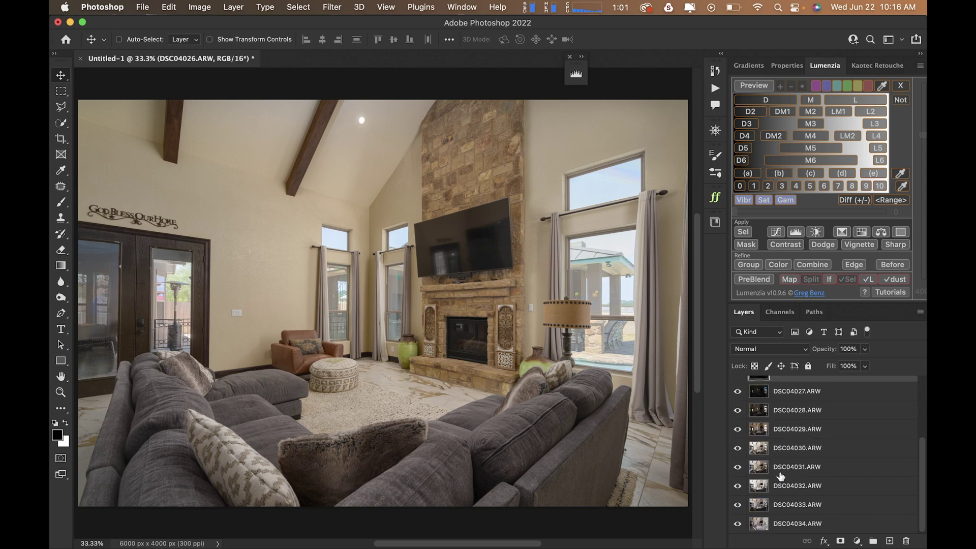
pyautogui.keyDown('shift'); pyautogui.click(787, 528); pyautogui.keyUp('shift')
pyautogui.scroll(5, 787, 529)
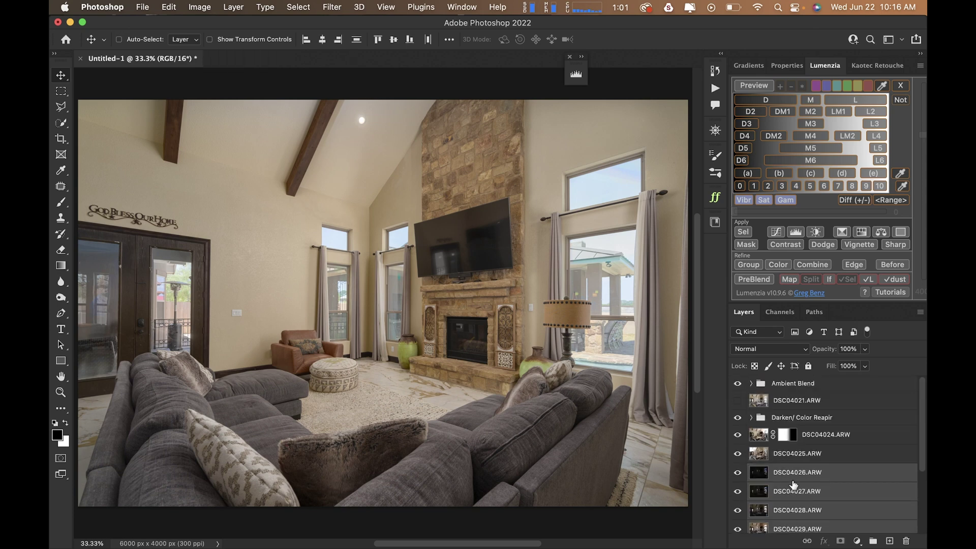
pyautogui.moveTo(793, 486); pyautogui.dragTo(798, 381)
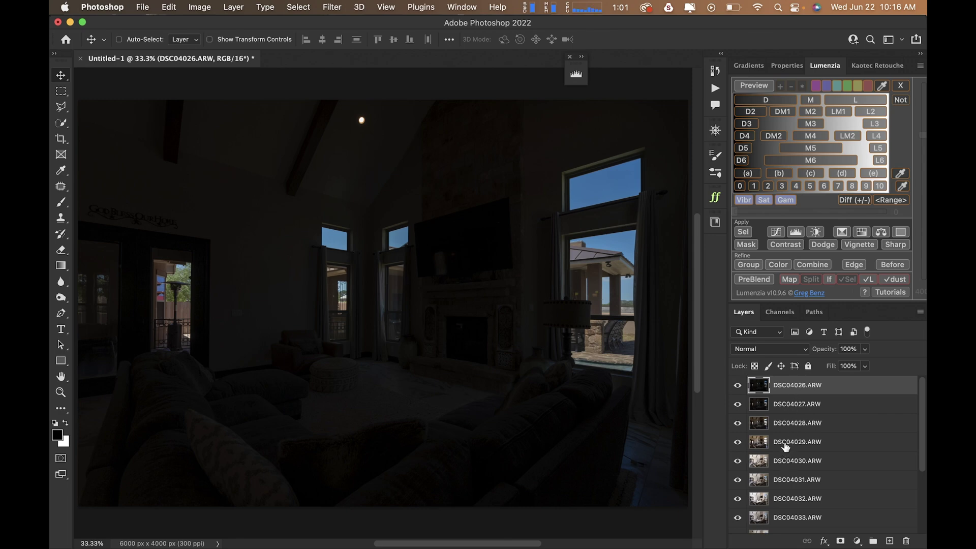
# - Collapse MAIN ACTION in the list of actions and set the blend mode of layers DSC04026.ARW through DSC04029.ARW to Lighten
pyautogui.doubleClick(785, 442)
pyautogui.click(804, 390)
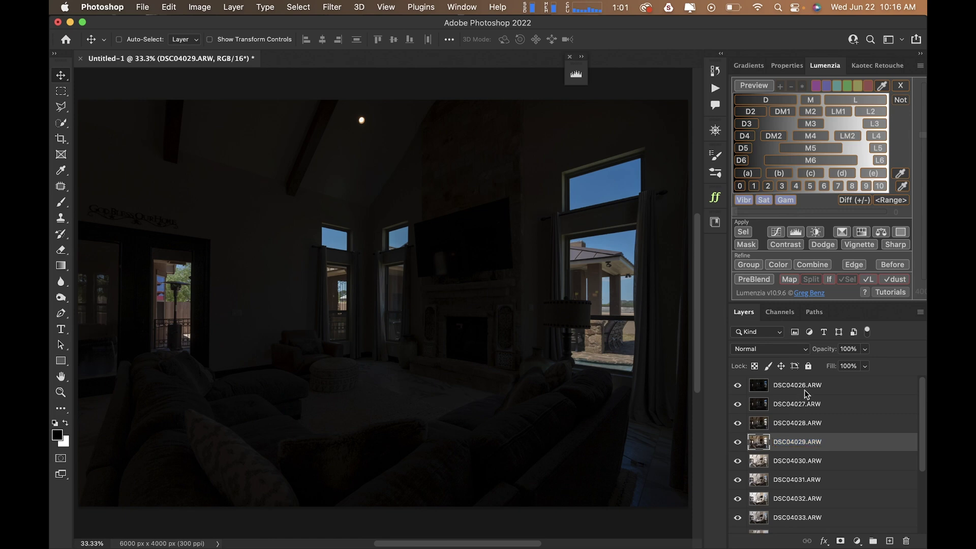
pyautogui.keyDown('shift'); pyautogui.click(813, 389); pyautogui.keyUp('shift')
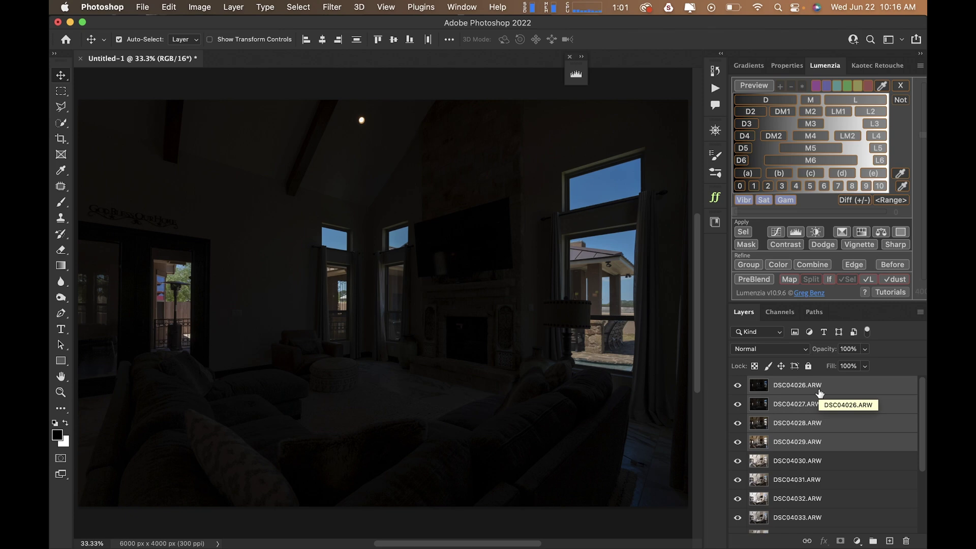
pyautogui.press('super')
pyautogui.press('ctrl+super+space')
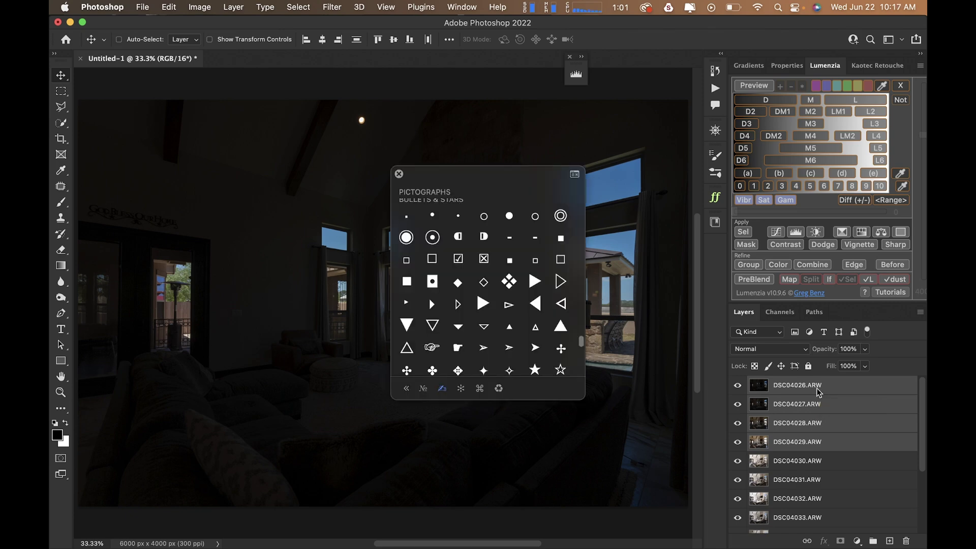
pyautogui.press('Escape')
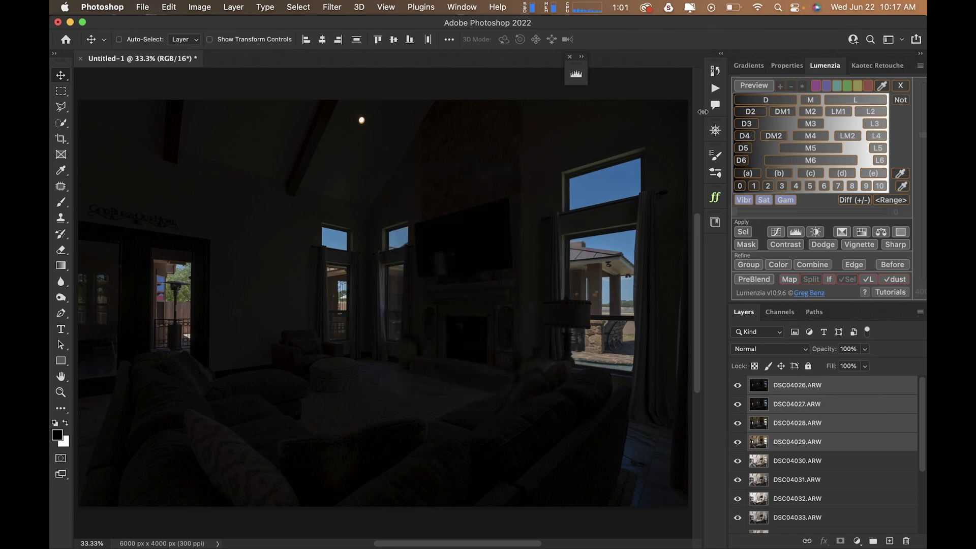
pyautogui.click(716, 88)
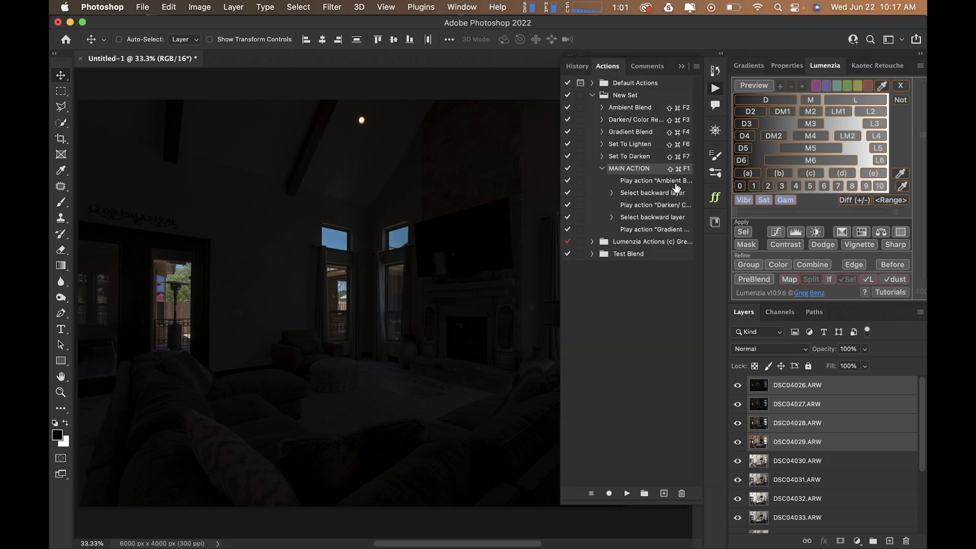
pyautogui.click(603, 168)
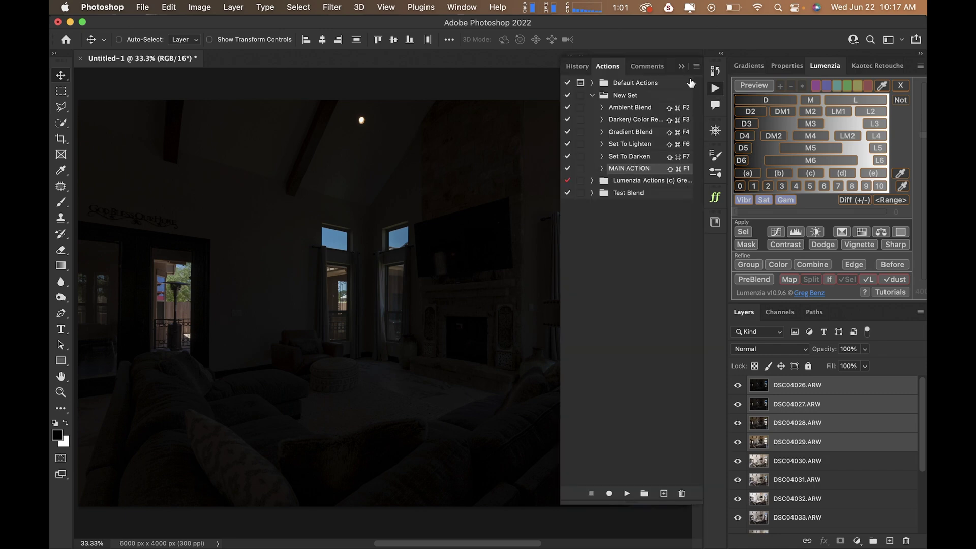
pyautogui.click(682, 66)
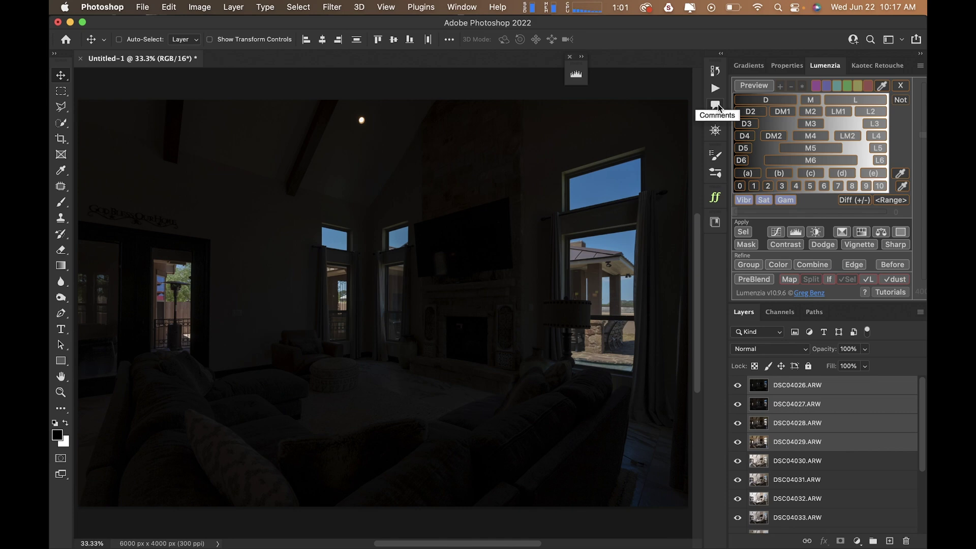
pyautogui.hotkey('alt', 'shift', 'k')
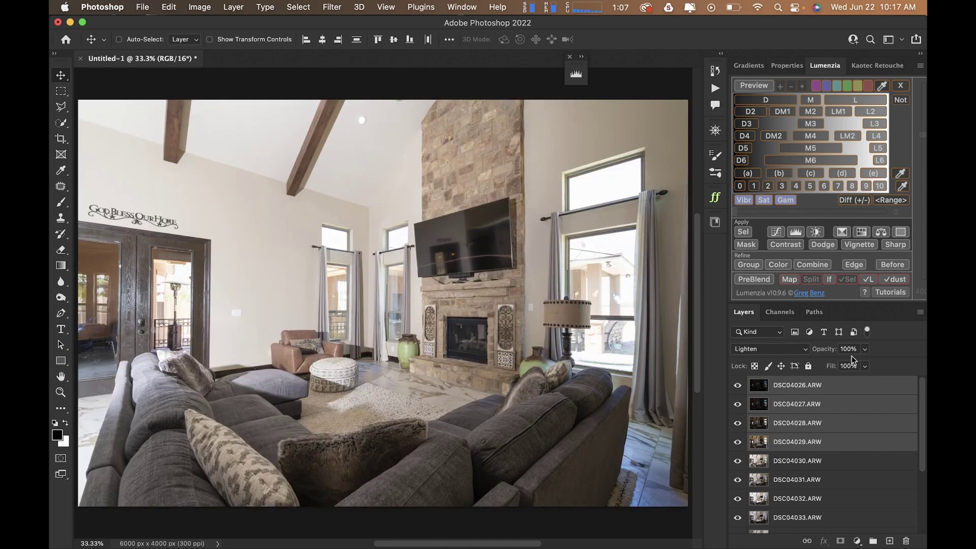
# - Set the blend mode of layers DSC04030.ARW through DSC04034.ARW to Darken
pyautogui.click(830, 461)
pyautogui.scroll(-1, 830, 462)
pyautogui.click(814, 511)
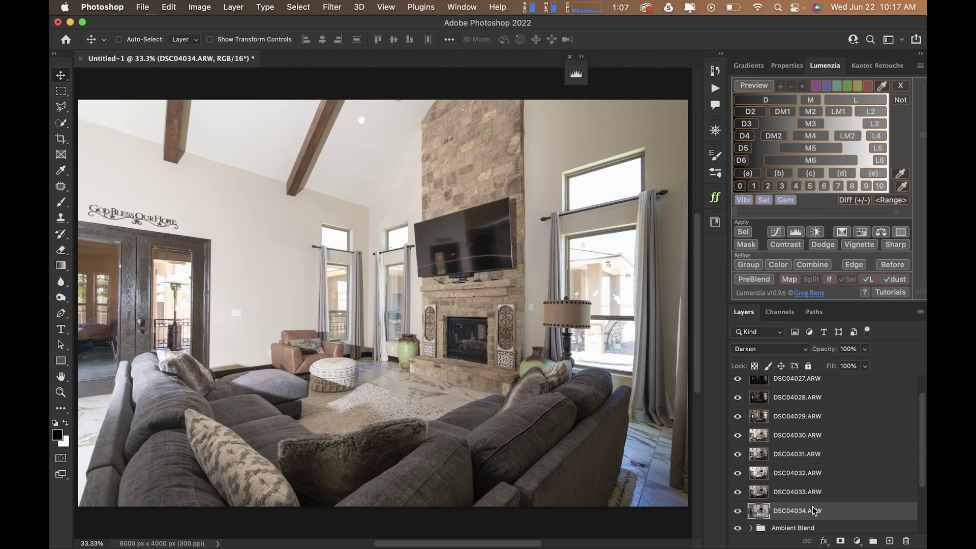
pyautogui.keyDown('shift'); pyautogui.click(822, 437); pyautogui.keyUp('shift')
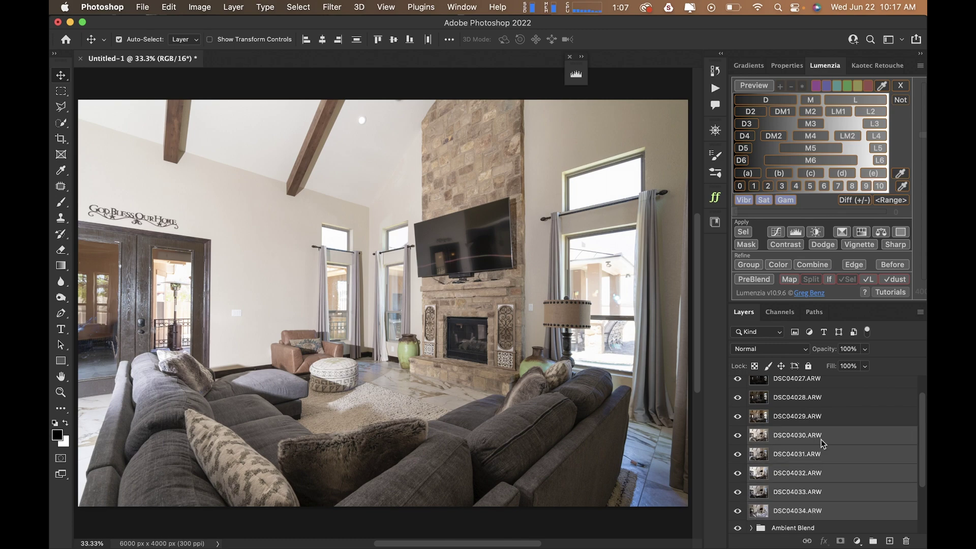
pyautogui.hotkey('alt', 'shift', 'k')
# - Hide layers DSC04026.ARW through DSC04029.ARW and DSC04031.ARW through DSC04034.ARW, keeping only DSC04030.ARW shown among the moved layers
pyautogui.scroll(1, 822, 439)
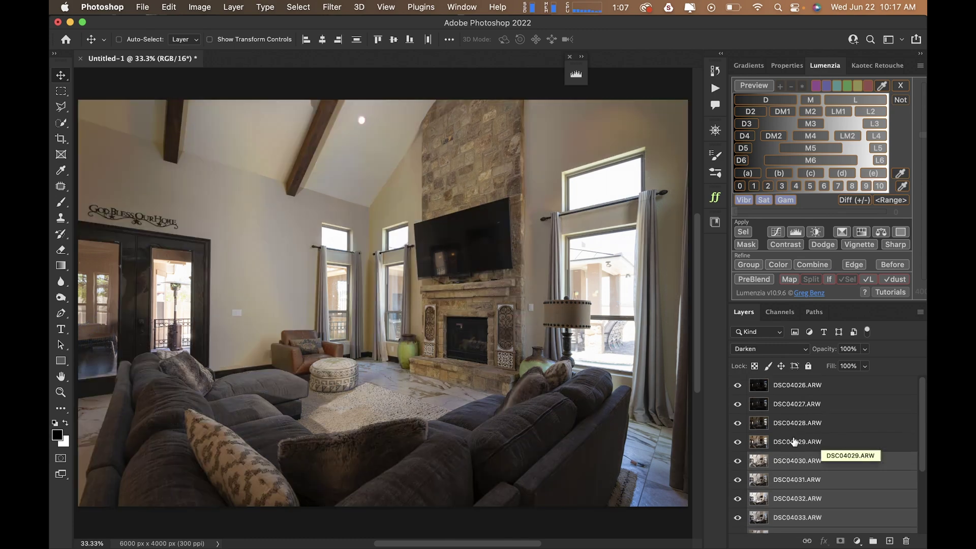
pyautogui.moveTo(738, 442); pyautogui.dragTo(740, 389)
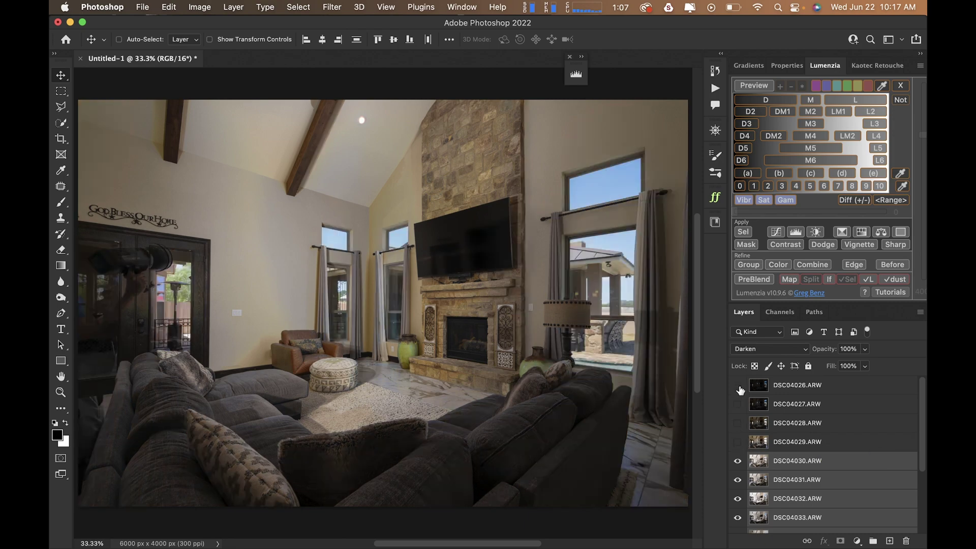
pyautogui.scroll(-1, 740, 432)
pyautogui.moveTo(738, 462); pyautogui.dragTo(738, 522)
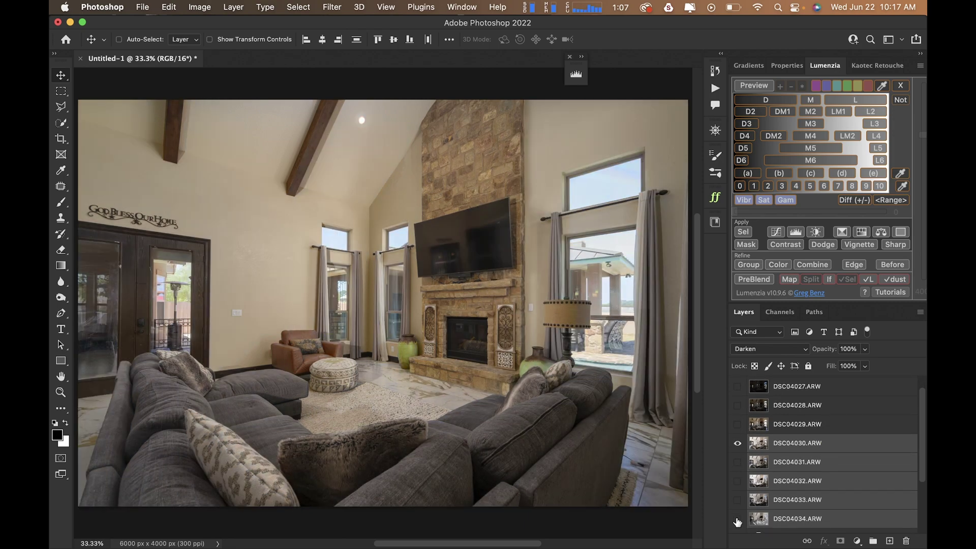
pyautogui.scroll(-2, 738, 522)
# - Select the DSC04030.ARW layer and examine its effect on the doors and windows by isolating it and toggling its visibility
pyautogui.click(786, 407)
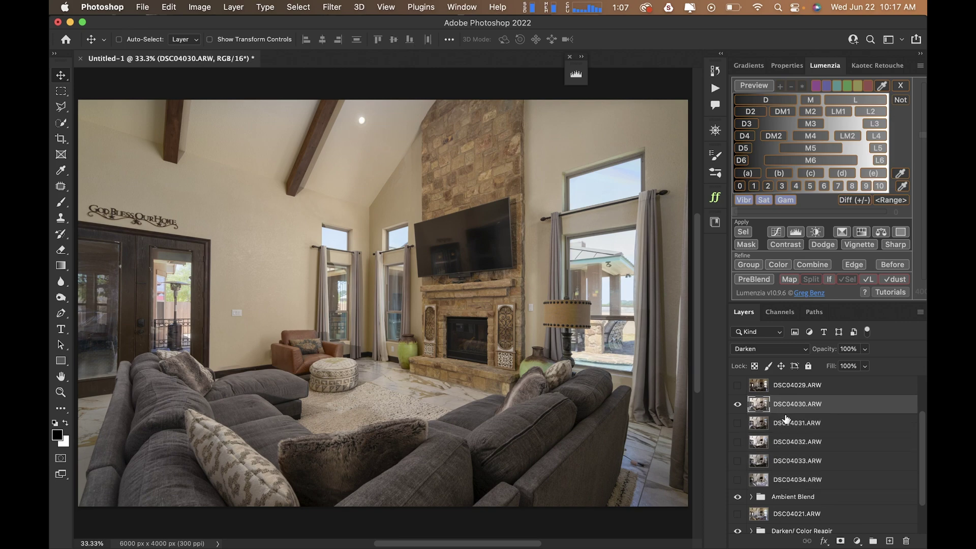
pyautogui.keyDown('alt'); pyautogui.click(737, 404); pyautogui.keyUp('alt')
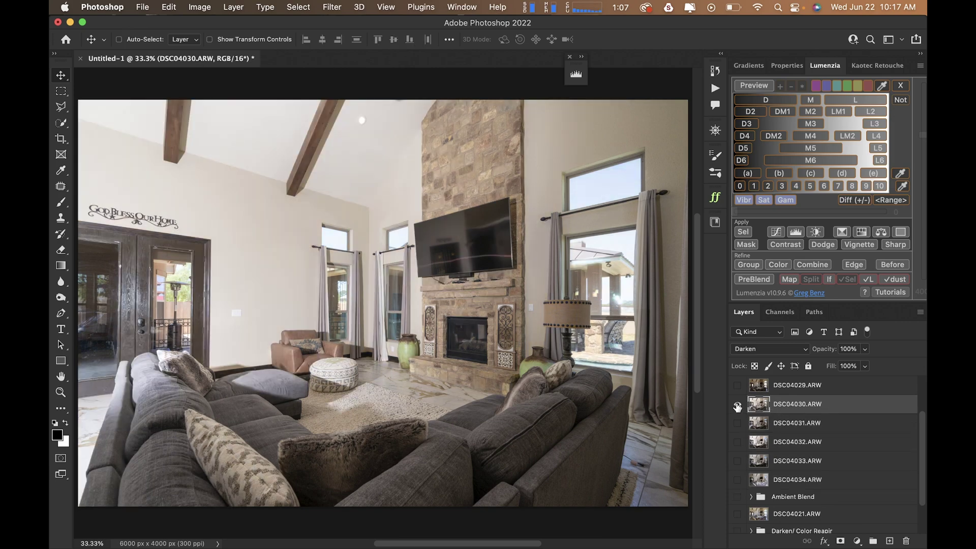
pyautogui.click(738, 405)
pyautogui.click(738, 405)
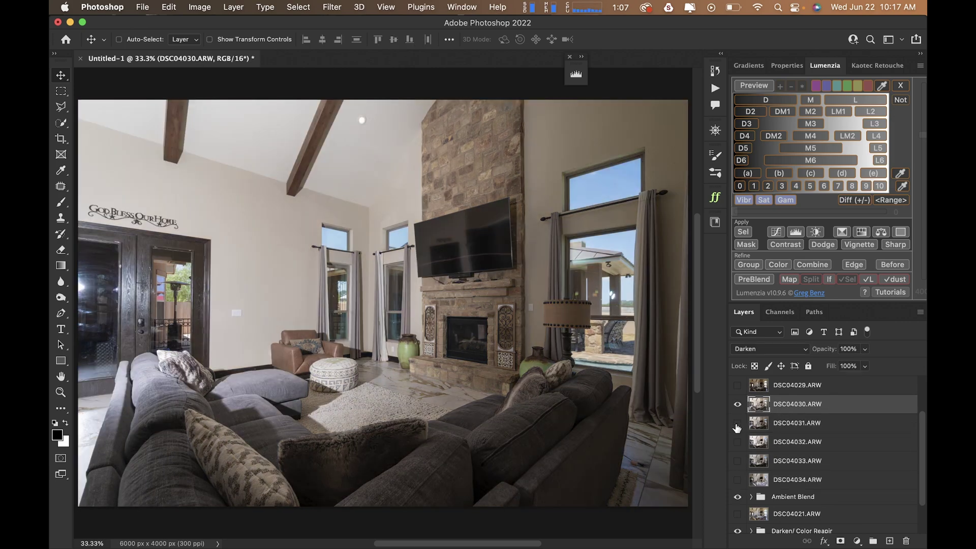
pyautogui.keyDown('alt'); pyautogui.click(737, 424); pyautogui.keyUp('alt')
pyautogui.keyDown('alt'); pyautogui.click(737, 424); pyautogui.keyUp('alt')
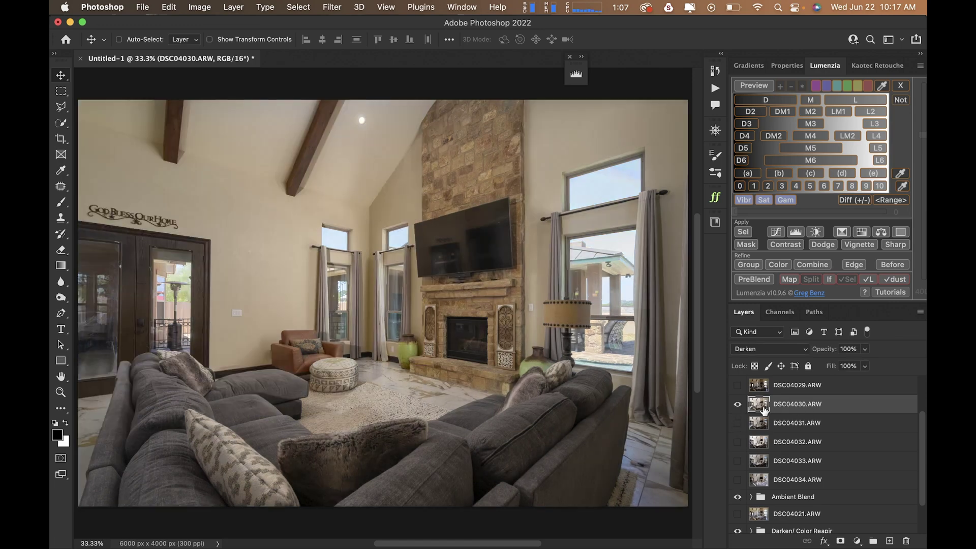
pyautogui.click(738, 404)
pyautogui.click(738, 404)
# - Trace the glass area of the French doors down to the sofa edge with the Pen tool and convert the path to a selection
pyautogui.press('p')
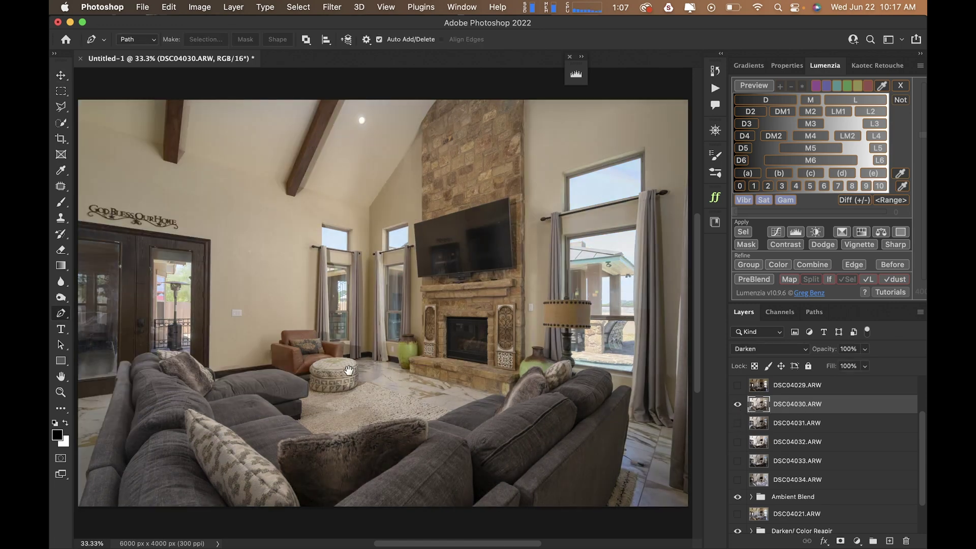
pyautogui.hscroll(-5, 348, 371)
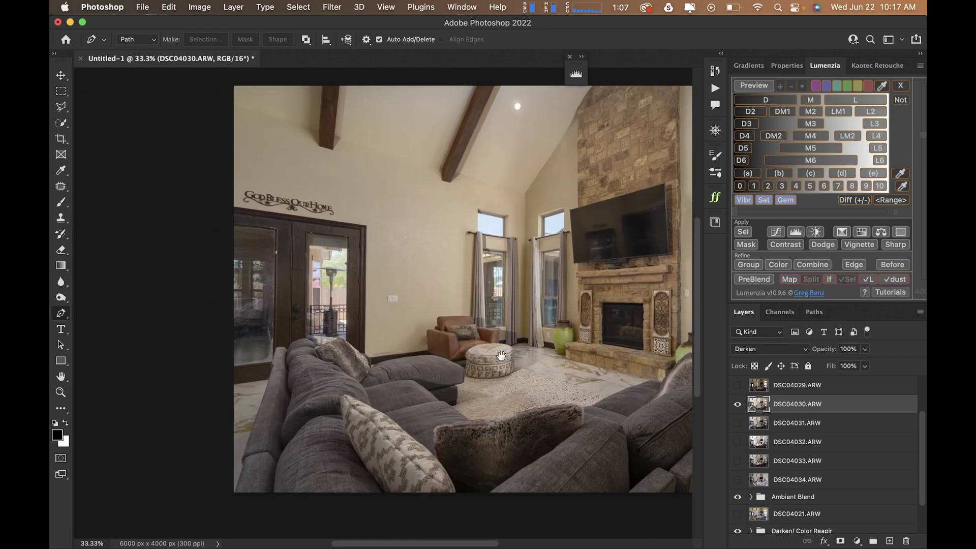
pyautogui.click(346, 239)
pyautogui.click(347, 240)
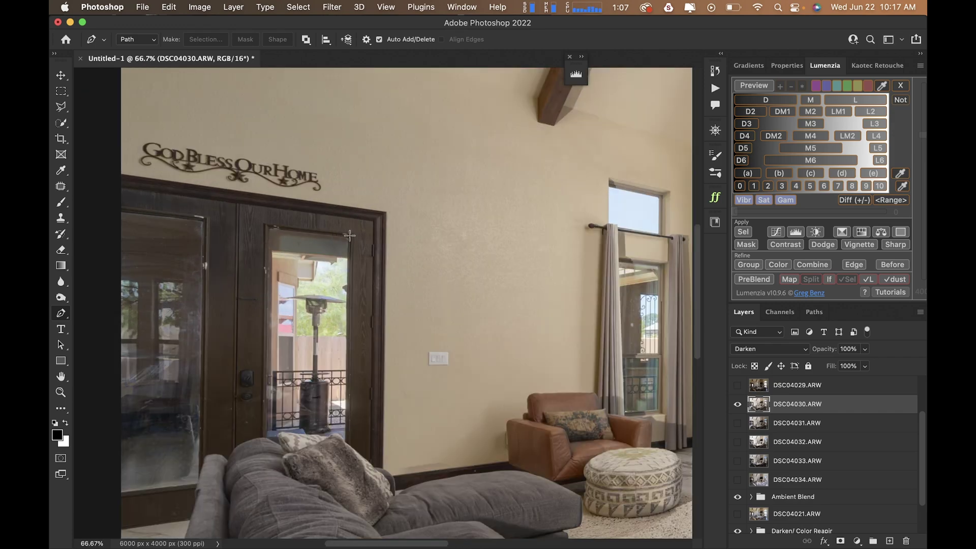
pyautogui.click(348, 237)
pyautogui.click(117, 210)
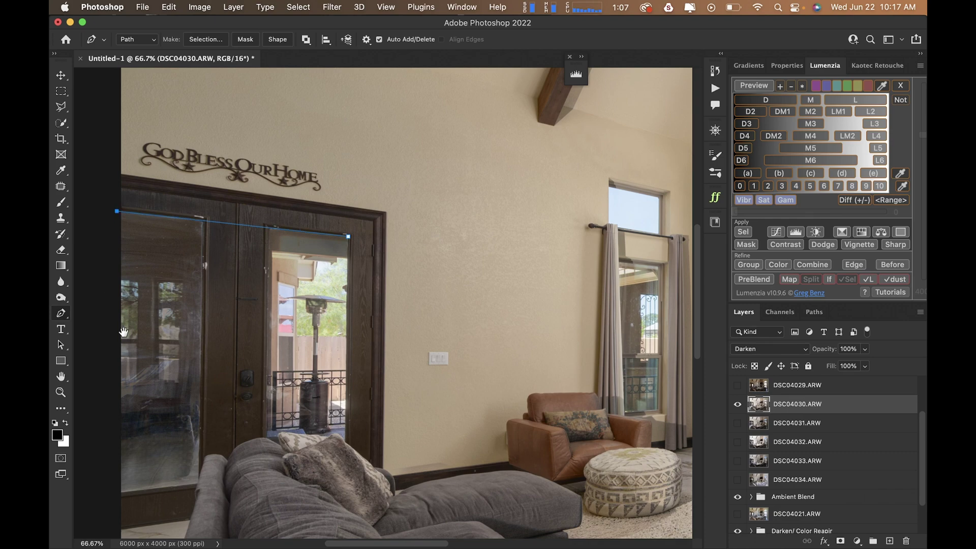
pyautogui.scroll(-5, 150, 256)
pyautogui.click(148, 361)
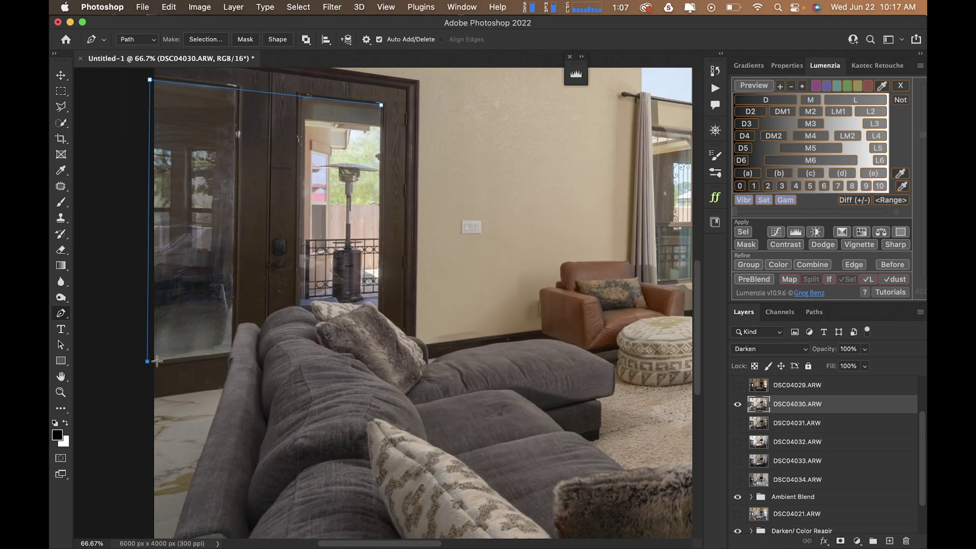
pyautogui.click(231, 352)
pyautogui.click(241, 324)
pyautogui.click(292, 303)
pyautogui.click(299, 307)
pyautogui.click(311, 312)
pyautogui.click(382, 309)
pyautogui.press('super+Return')
# - Subtract the door frame between the two glass panes from the selection with the Polygonal Lasso
pyautogui.press('l')
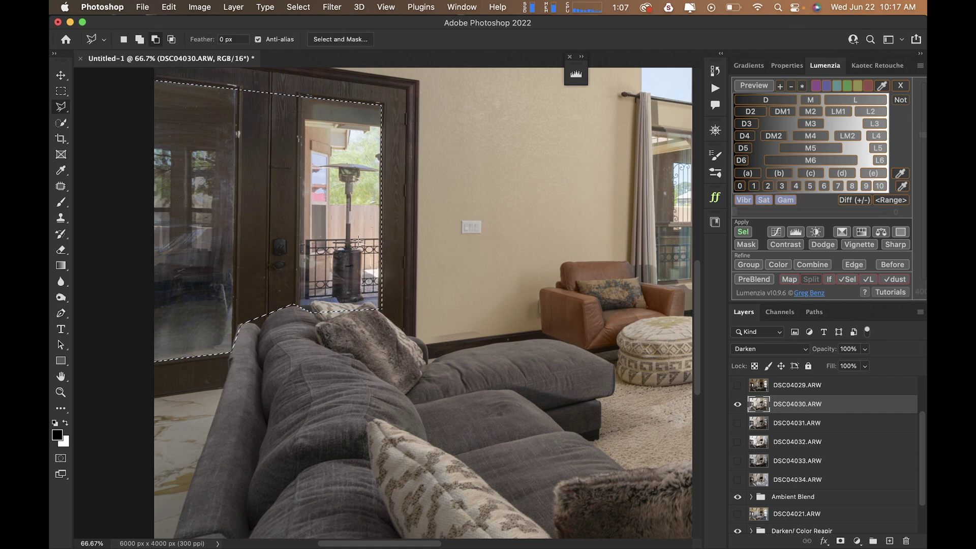
pyautogui.click(303, 75)
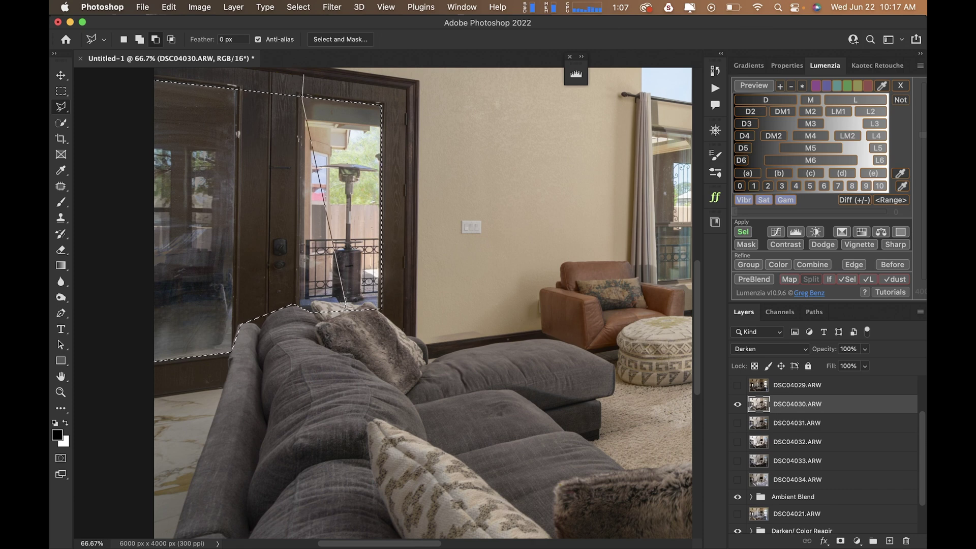
pyautogui.click(299, 342)
pyautogui.click(208, 382)
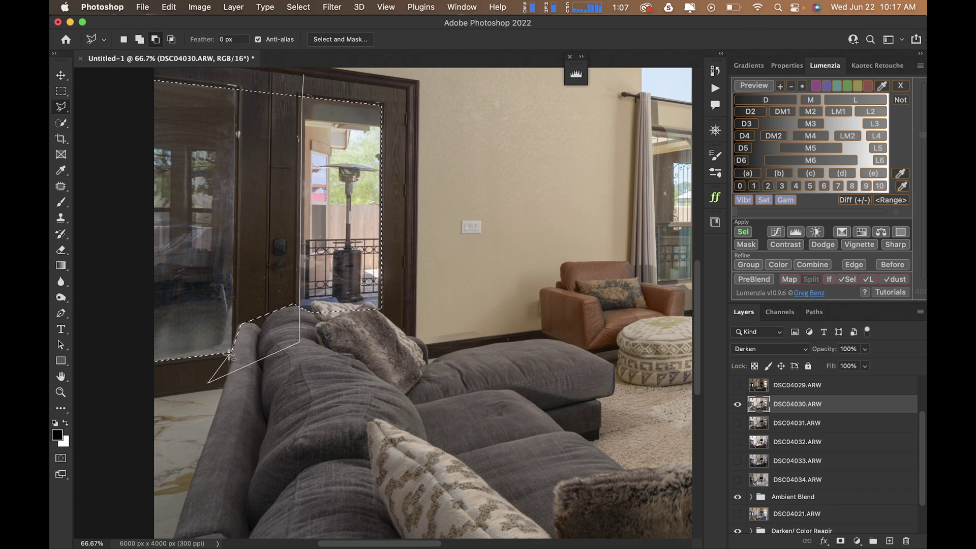
pyautogui.click(232, 356)
pyautogui.doubleClick(237, 66)
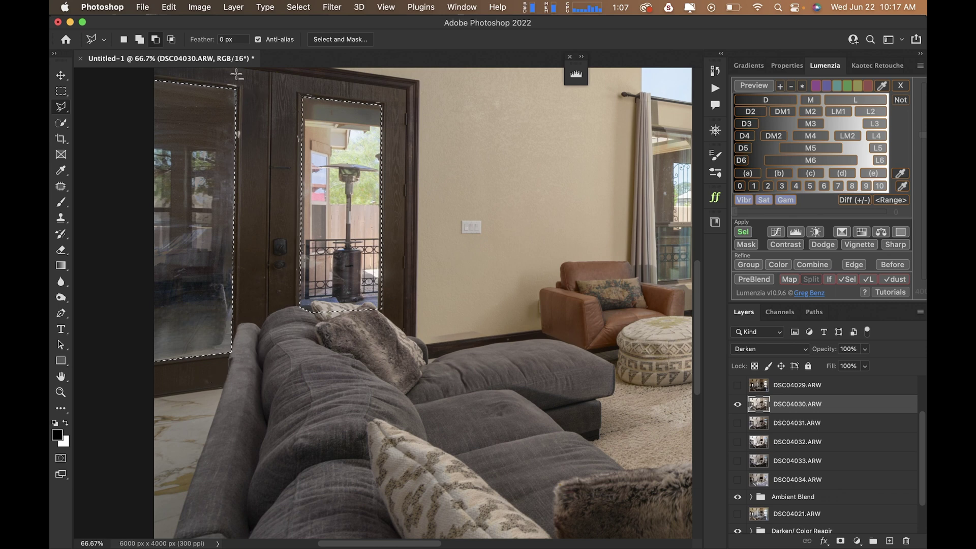
# - Mask the DSC04030.ARW layer to the selected door glass
pyautogui.scroll(3, 787, 415)
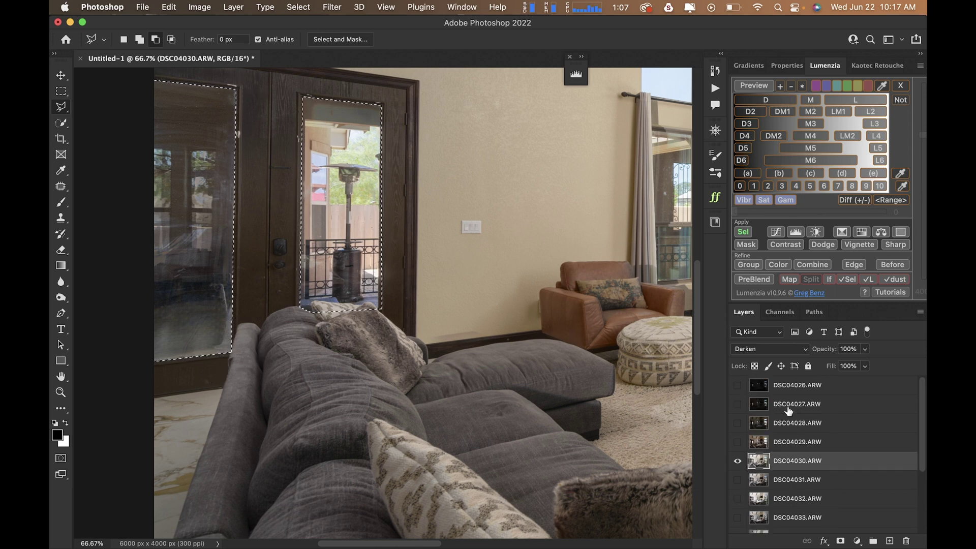
pyautogui.scroll(-1, 787, 415)
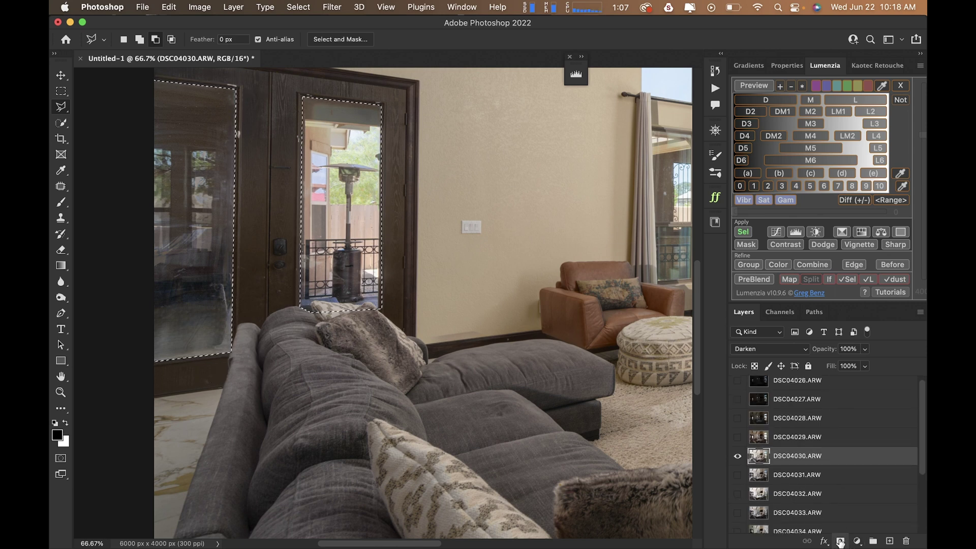
pyautogui.click(840, 541)
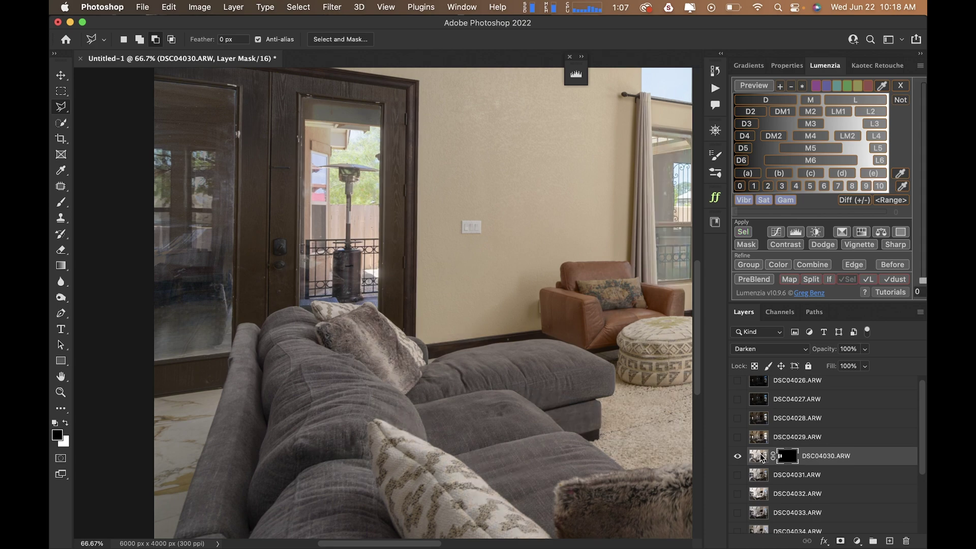
pyautogui.press('super+0')
# - Prepare a 200 px brush with white as the foreground color and check the DSC04030.ARW mask around the door and sofa pillows
pyautogui.press('b')
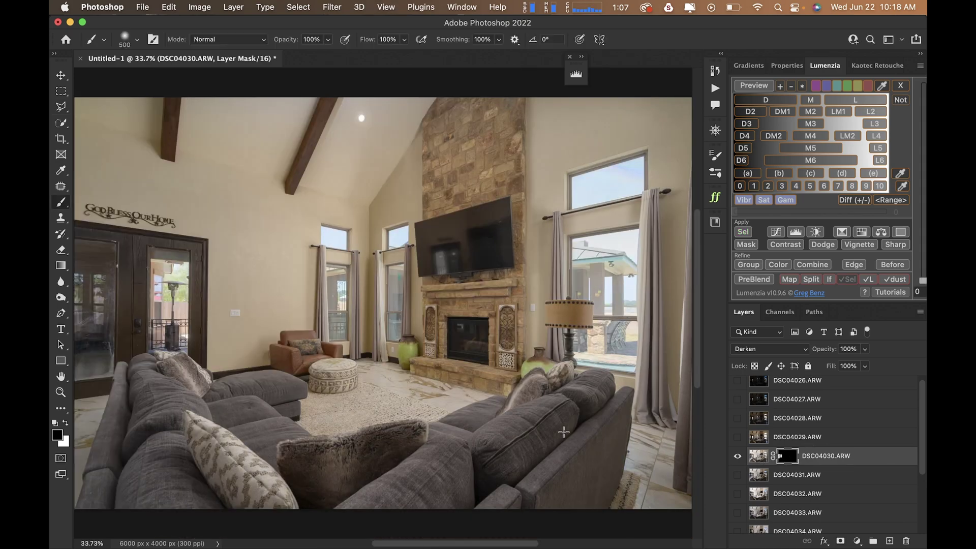
pyautogui.press('[')
pyautogui.press('[')
pyautogui.press('[')
pyautogui.press('[')
pyautogui.press('x')
pyautogui.click(153, 363)
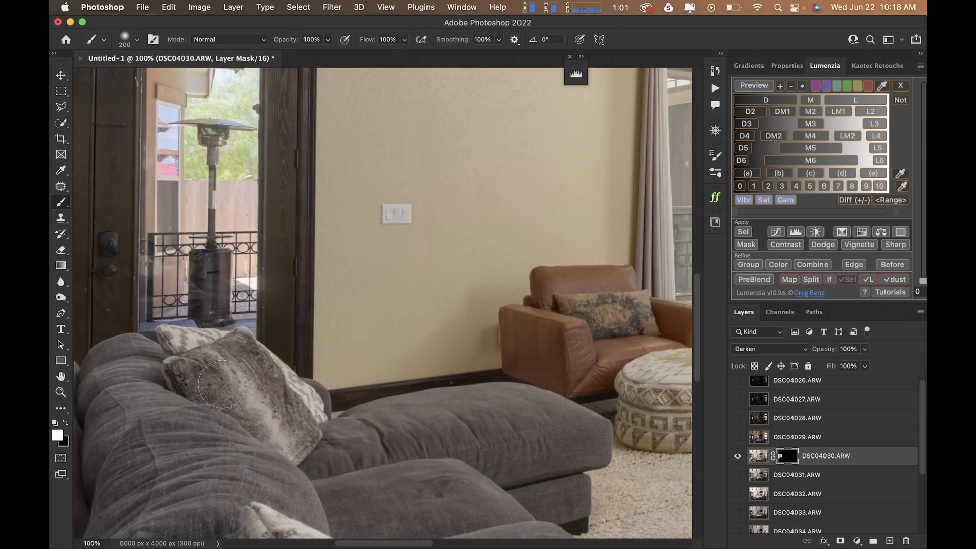
pyautogui.press('super+0')
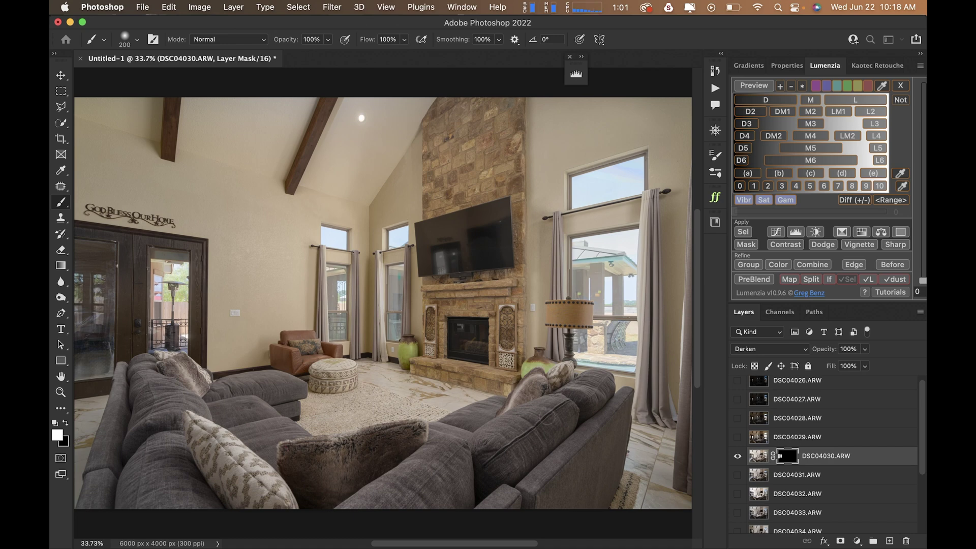
# - Compare the effect of layers DSC04029.ARW and DSC04031.ARW on the windows by toggling their visibility
pyautogui.scroll(1, 751, 456)
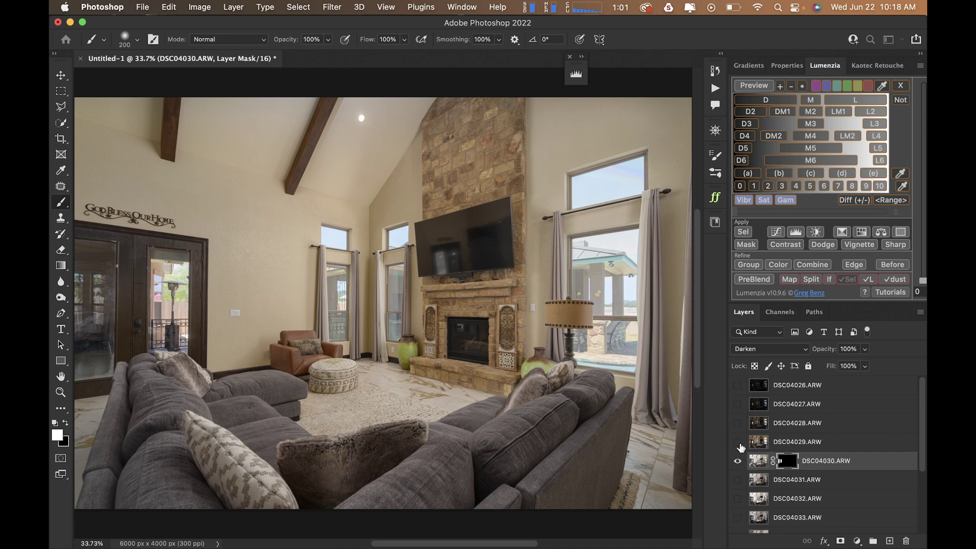
pyautogui.click(740, 445)
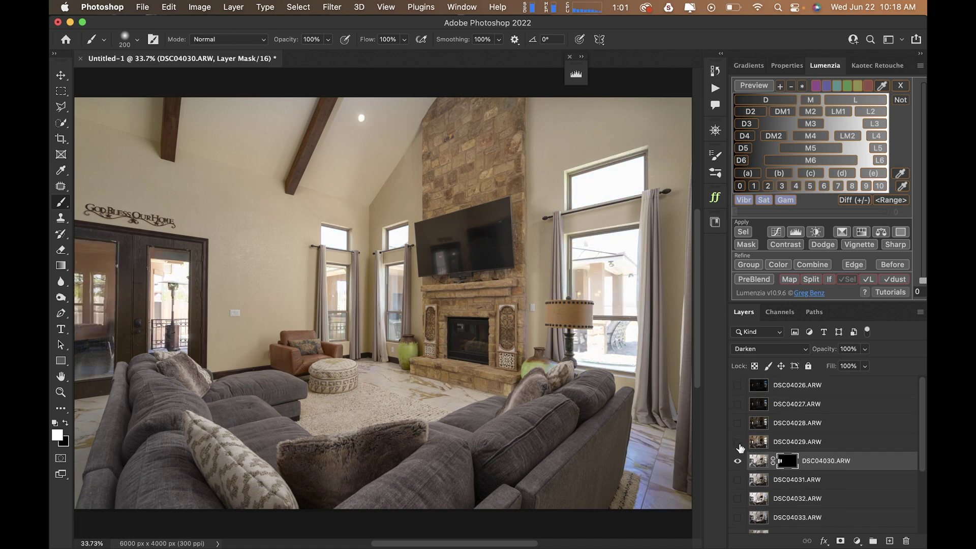
pyautogui.click(738, 442)
pyautogui.scroll(-3, 740, 440)
pyautogui.click(738, 433)
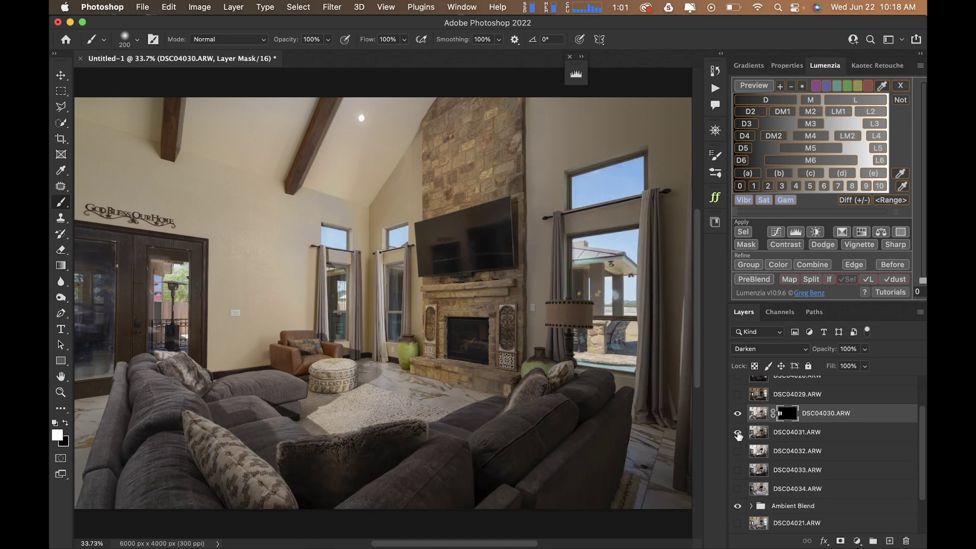
pyautogui.click(738, 433)
pyautogui.click(739, 433)
# - Examine DSC04032.ARW on its own, then select and show that layer together with the rest, without a mask
pyautogui.click(737, 450)
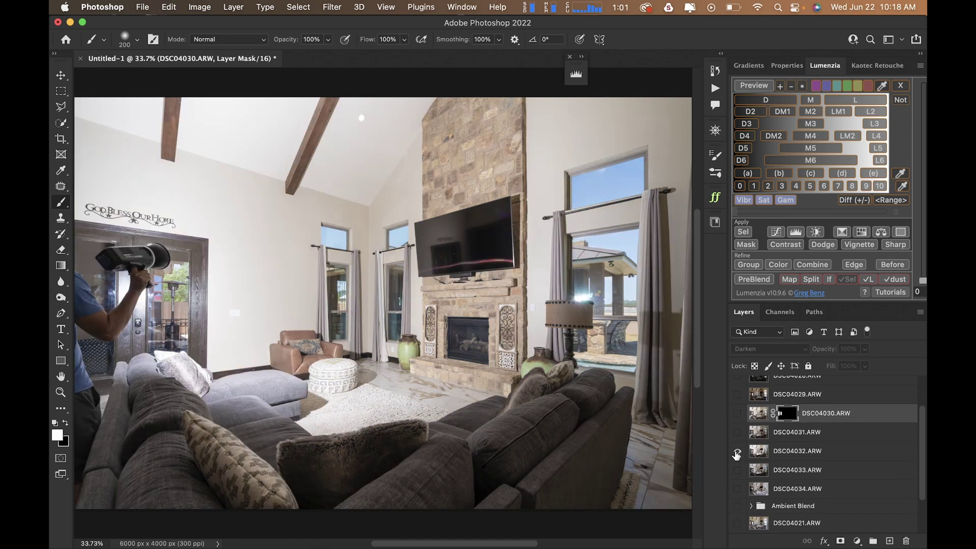
pyautogui.click(737, 451)
pyautogui.click(738, 433)
pyautogui.click(754, 452)
pyautogui.click(737, 451)
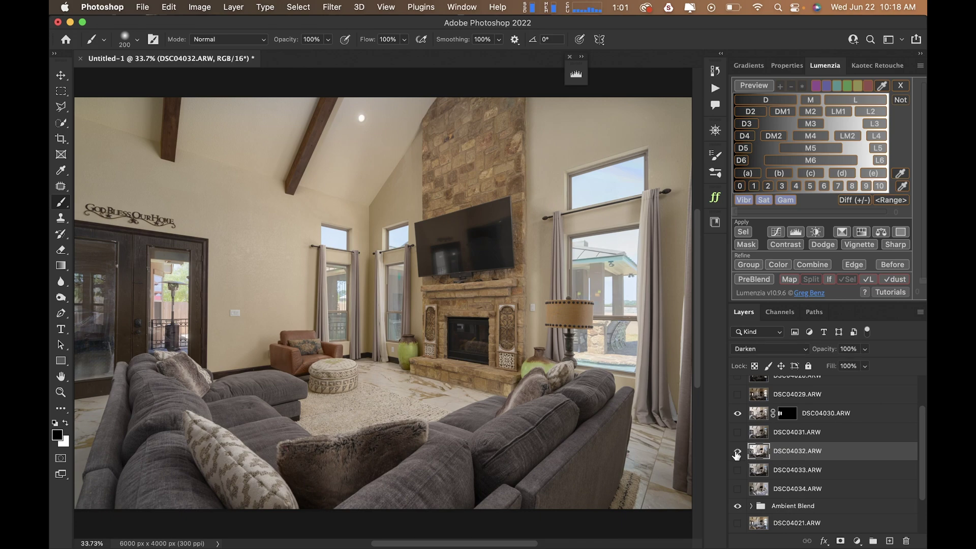
pyautogui.click(841, 540)
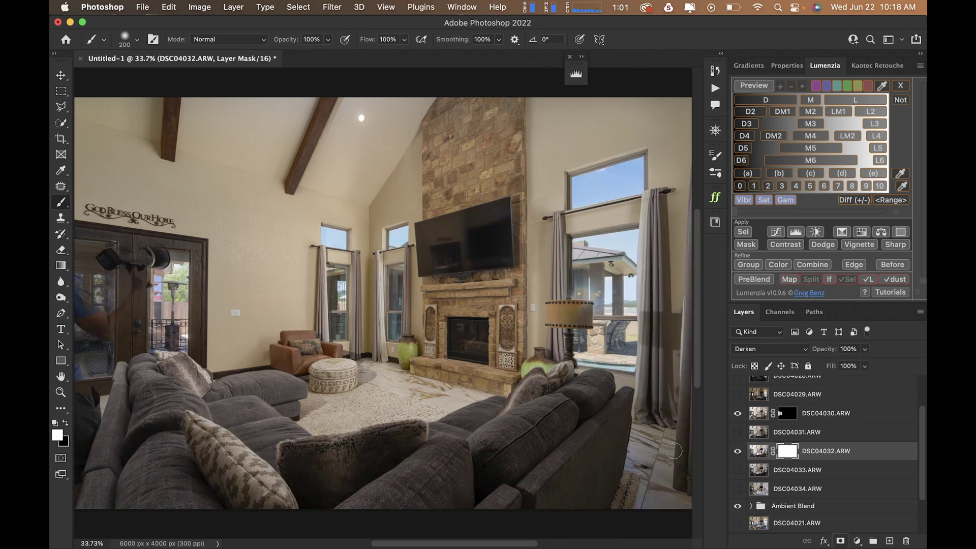
pyautogui.press('super+z')
# - Trace the upper and lower panes of the corner window beside the fireplace with the Pen tool and convert the path to a selection
pyautogui.press('p')
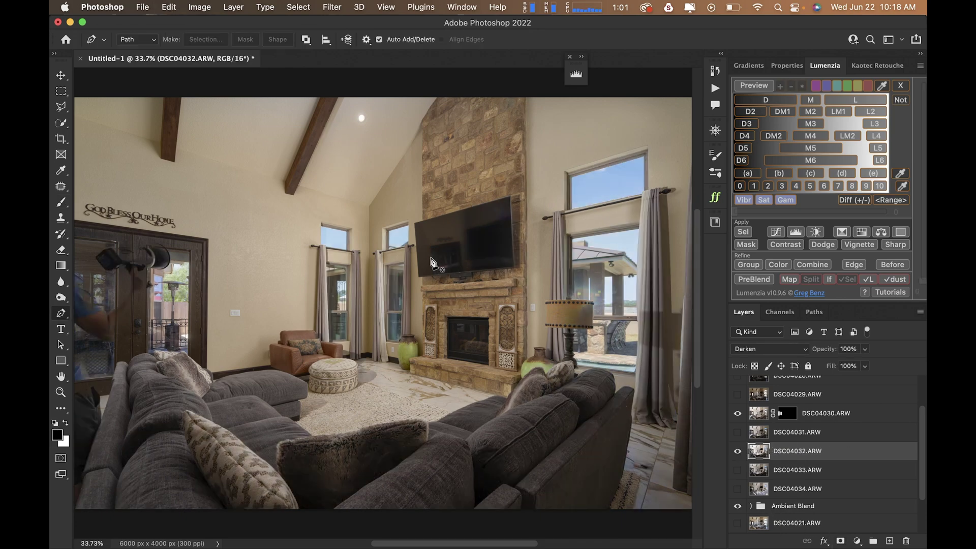
pyautogui.click(394, 234)
pyautogui.click(394, 234)
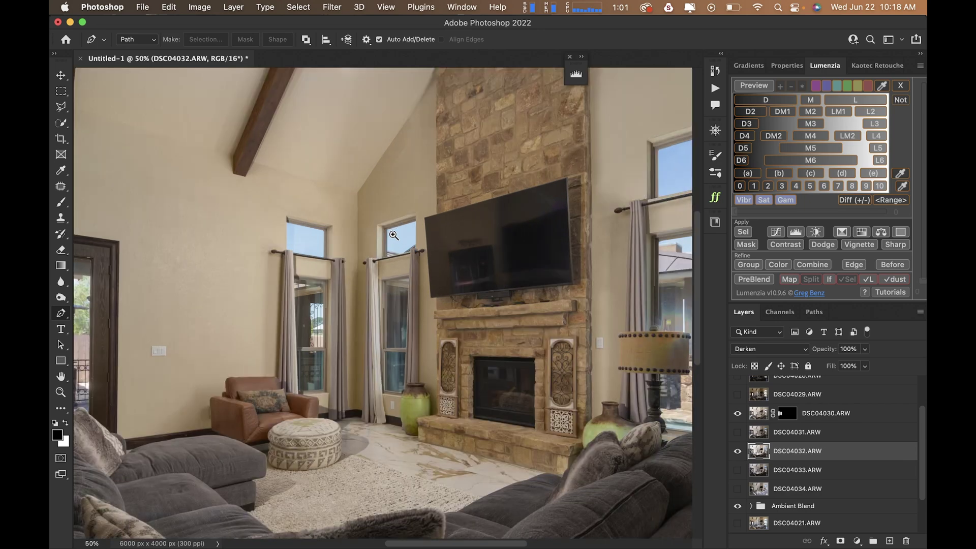
pyautogui.click(394, 234)
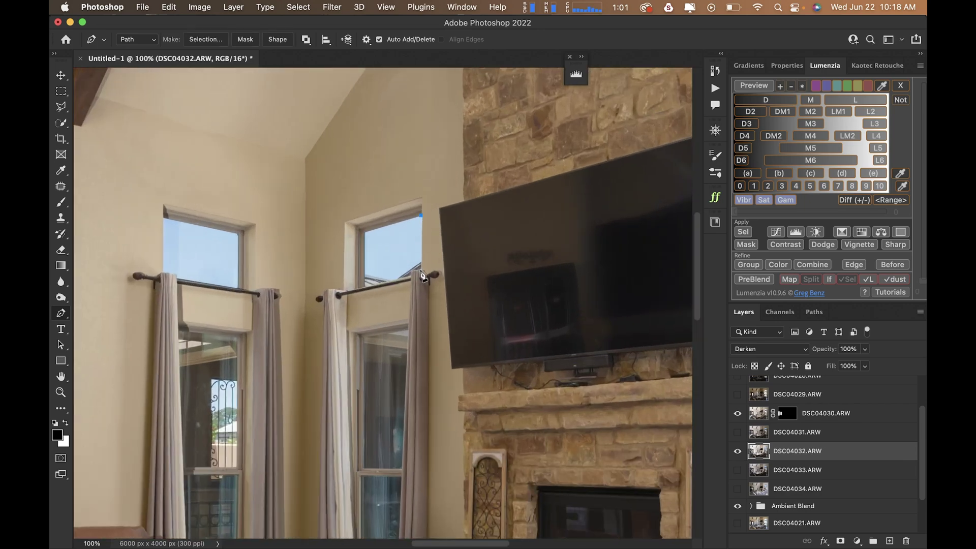
pyautogui.scroll(-5, 415, 329)
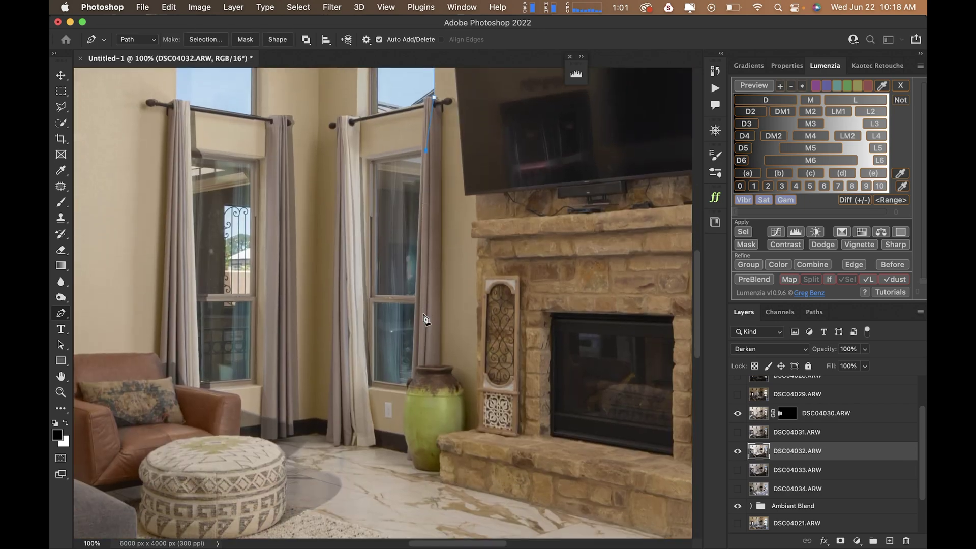
pyautogui.click(414, 372)
pyautogui.click(369, 164)
pyautogui.scroll(3, 369, 164)
pyautogui.click(390, 182)
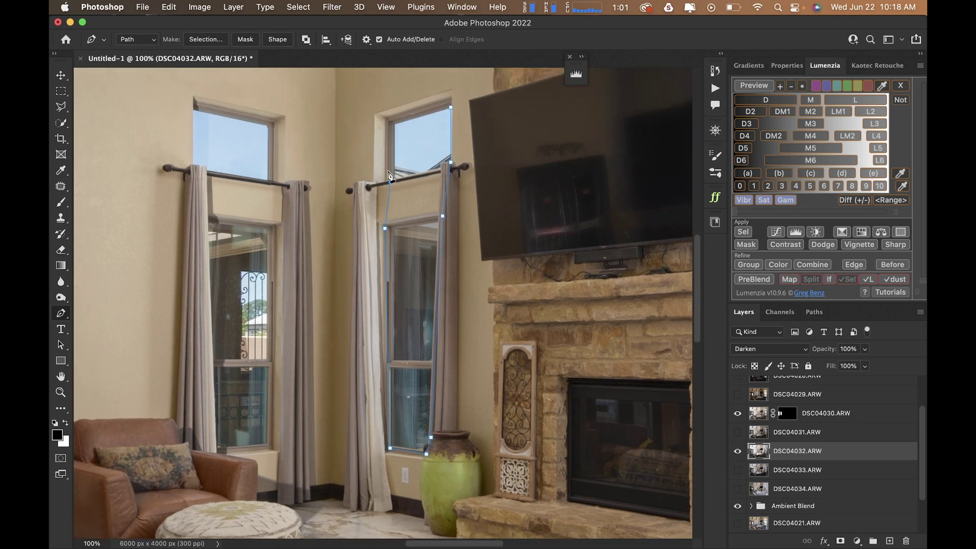
pyautogui.click(390, 120)
pyautogui.hotkey('ctrl', 'Return')
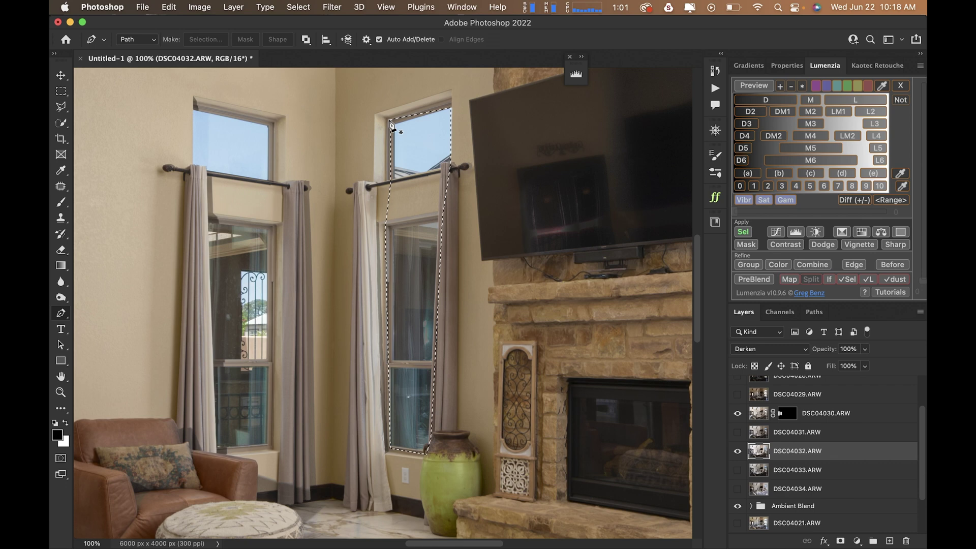
# - Add a Pen path around the window behind the armchair to the selection and add a layer mask to DSC04032.ARW
pyautogui.click(273, 122)
pyautogui.click(194, 111)
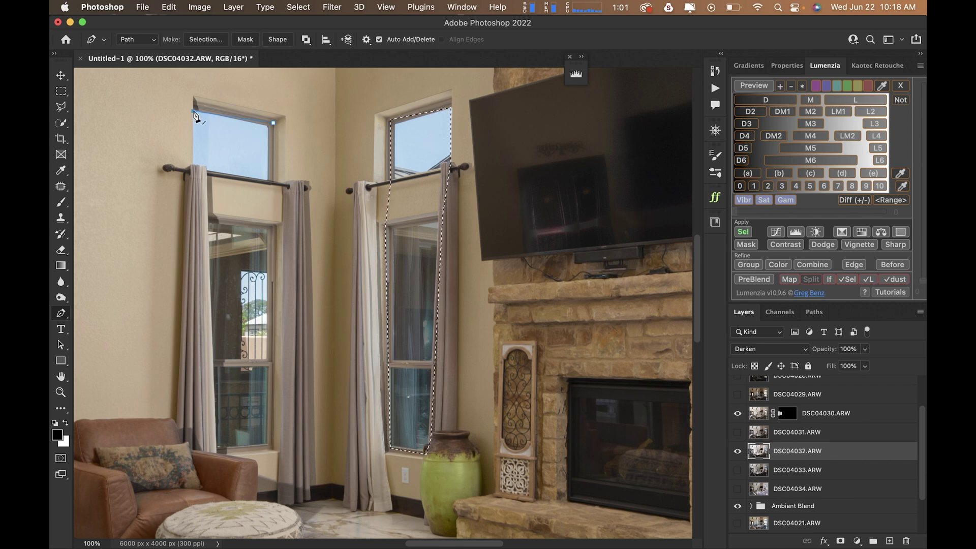
pyautogui.click(193, 167)
pyautogui.click(208, 174)
pyautogui.click(215, 175)
pyautogui.moveTo(217, 210); pyautogui.dragTo(217, 215)
pyautogui.click(222, 222)
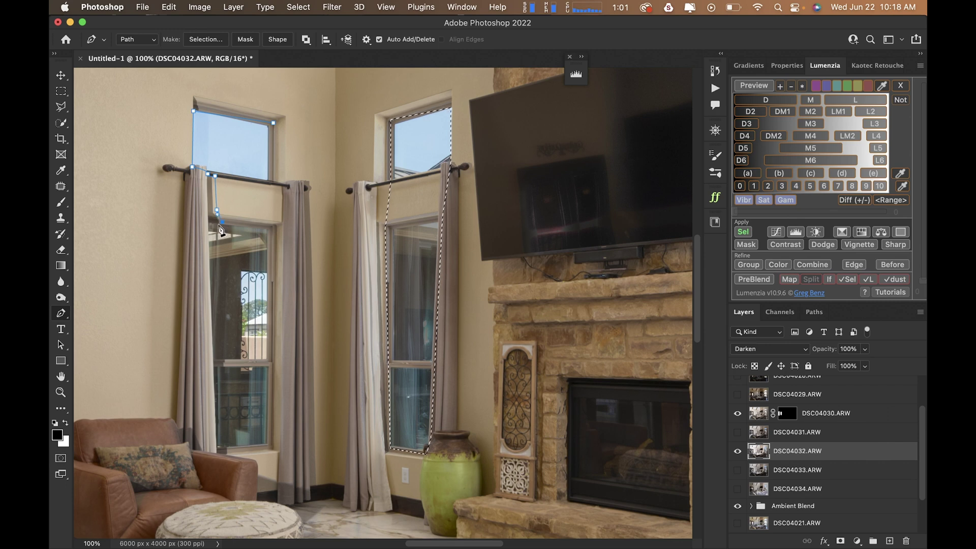
pyautogui.click(209, 223)
pyautogui.click(205, 254)
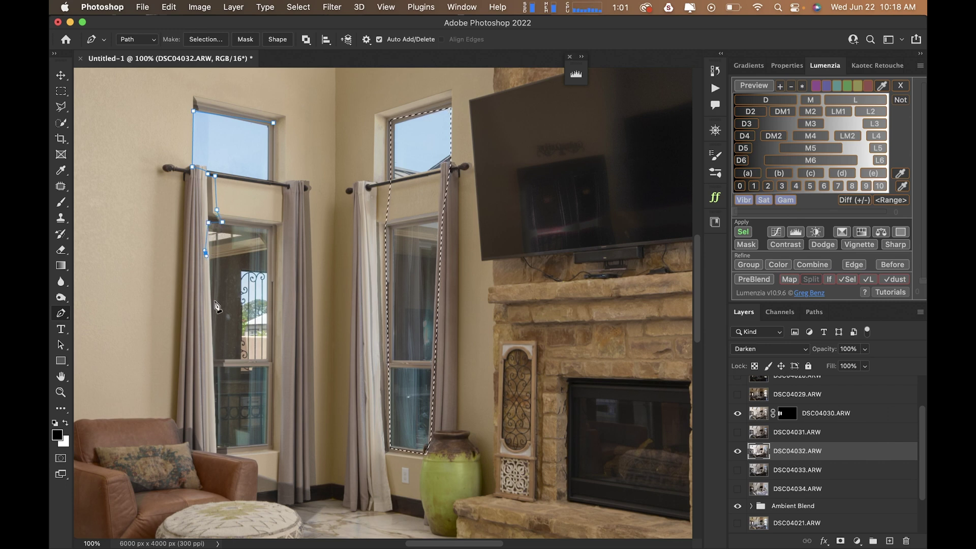
pyautogui.click(216, 449)
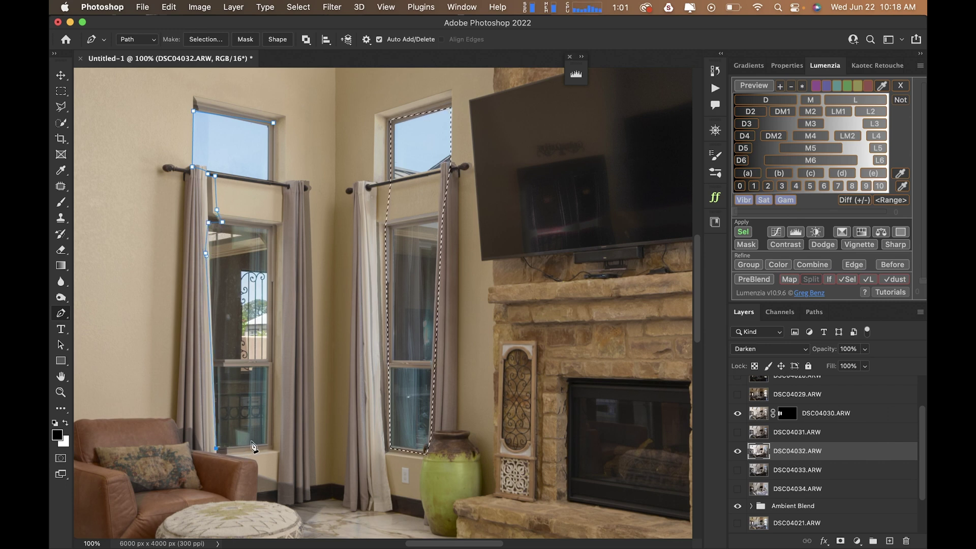
pyautogui.click(265, 445)
pyautogui.click(274, 360)
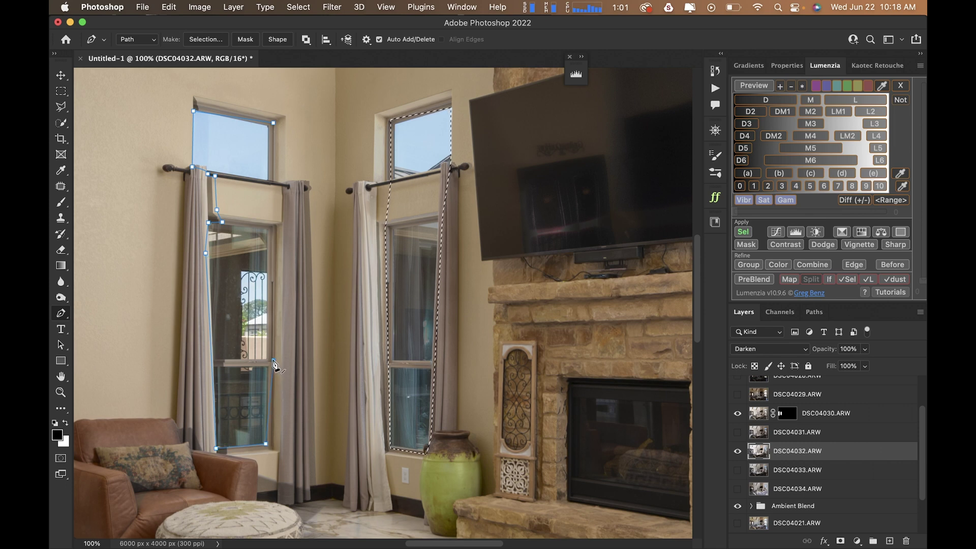
pyautogui.click(274, 123)
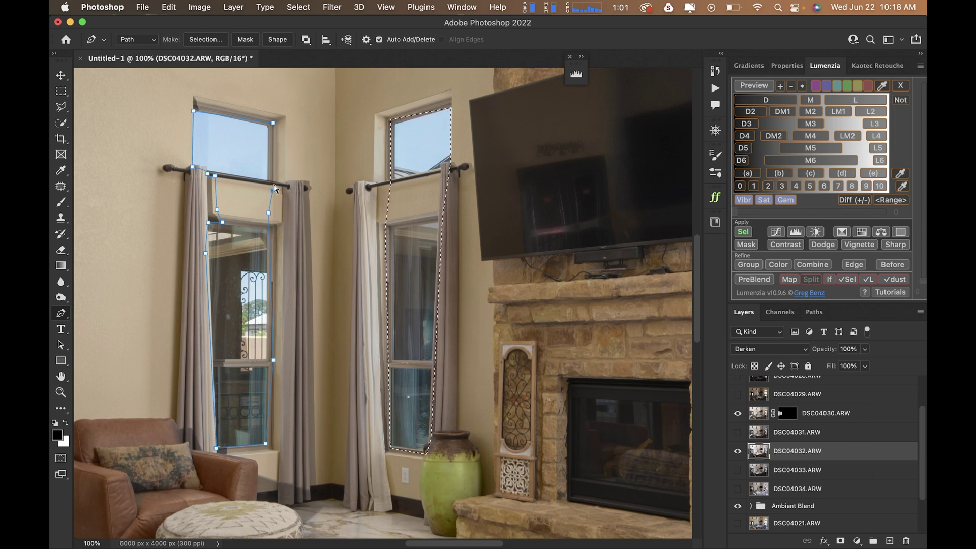
pyautogui.press('super+Return')
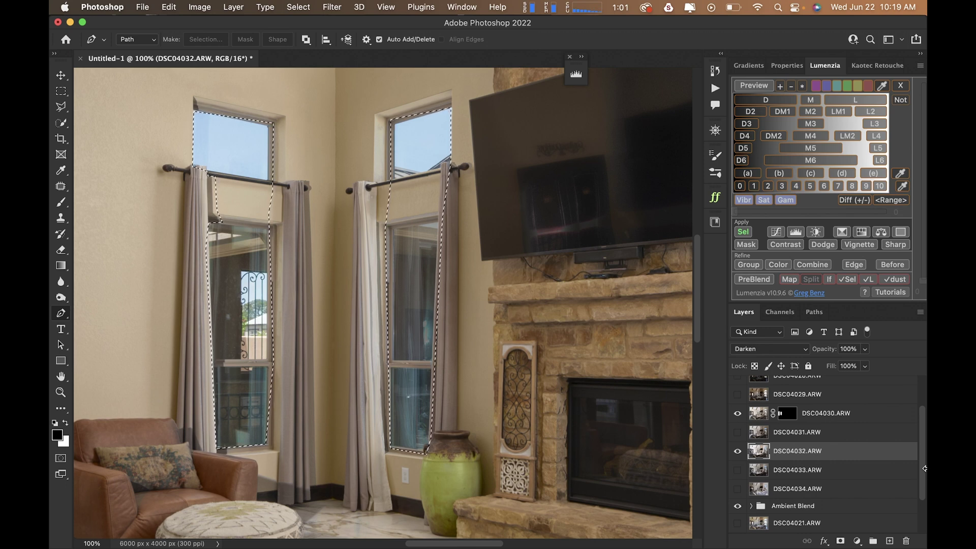
pyautogui.click(841, 542)
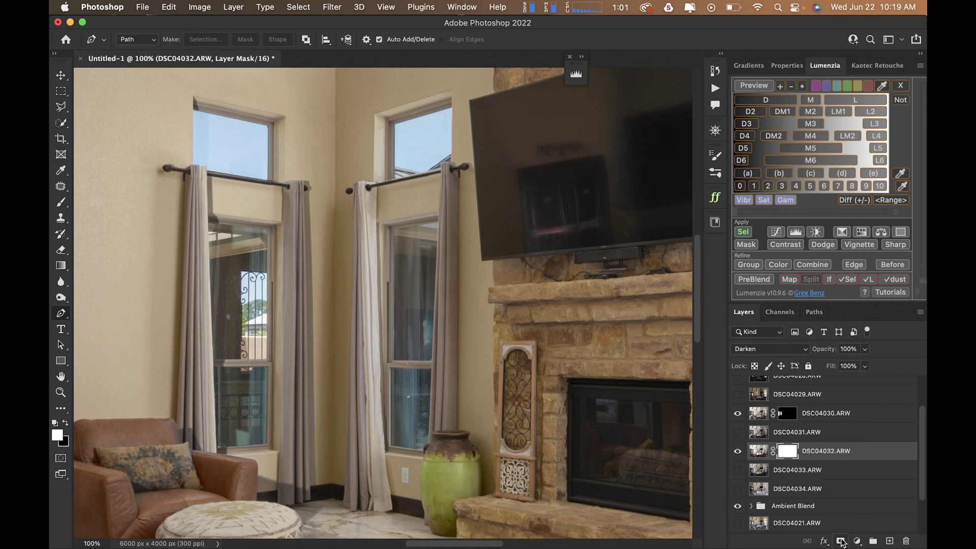
# - Invert the layer mask of DSC04032.ARW and check DSC04033.ARW on its own against the full layer stack
pyautogui.hotkey('ctrl', 'i')
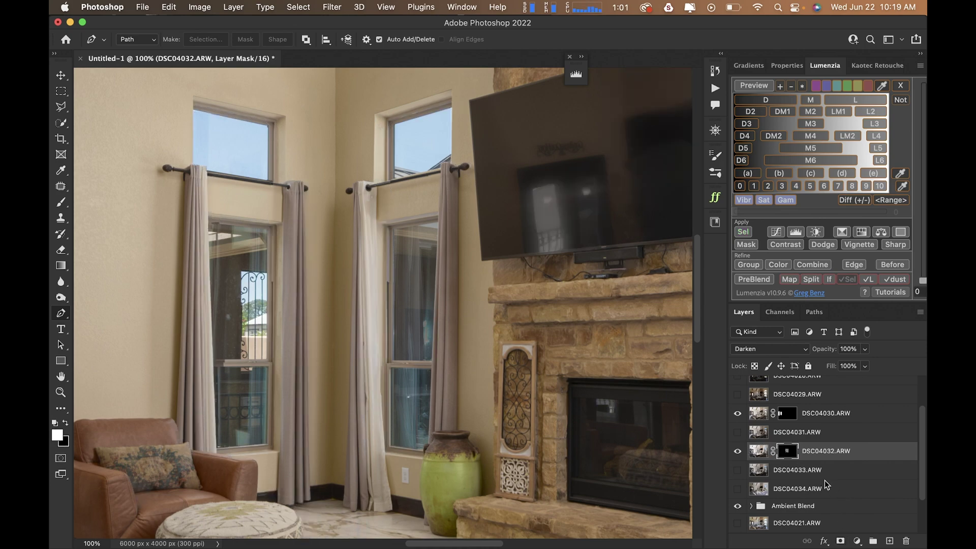
pyautogui.press('super+0')
pyautogui.keyDown('alt'); pyautogui.click(739, 471); pyautogui.keyUp('alt')
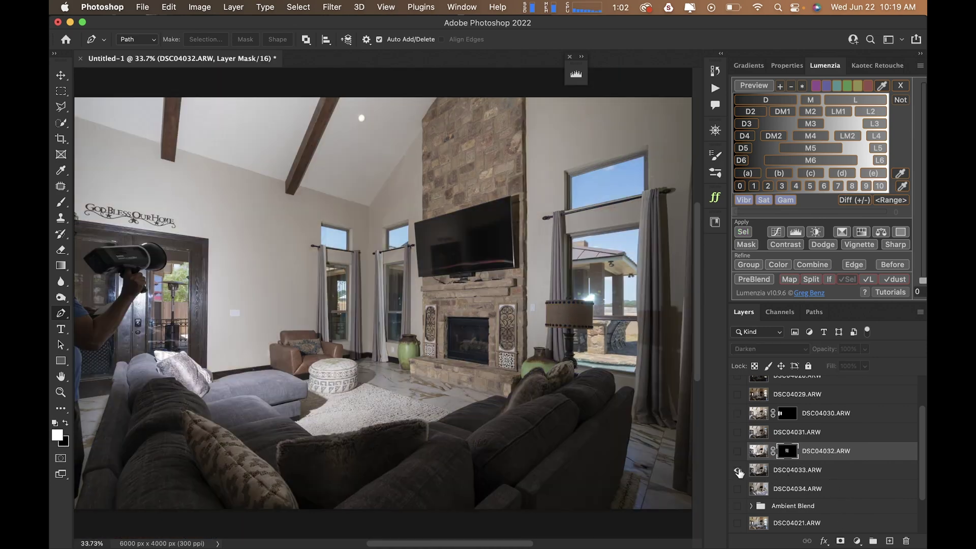
pyautogui.keyDown('alt'); pyautogui.click(738, 470); pyautogui.keyUp('alt')
pyautogui.keyDown('alt'); pyautogui.click(738, 468); pyautogui.keyUp('alt')
pyautogui.keyDown('alt'); pyautogui.click(738, 469); pyautogui.keyUp('alt')
# - Show and select DSC04034.ARW and add a white layer mask to it
pyautogui.click(737, 489)
pyautogui.click(777, 488)
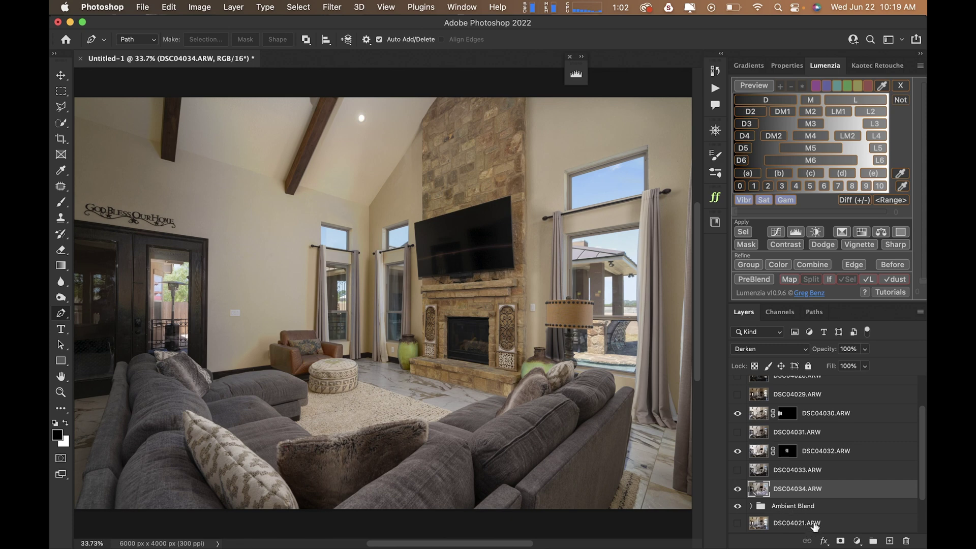
pyautogui.click(842, 541)
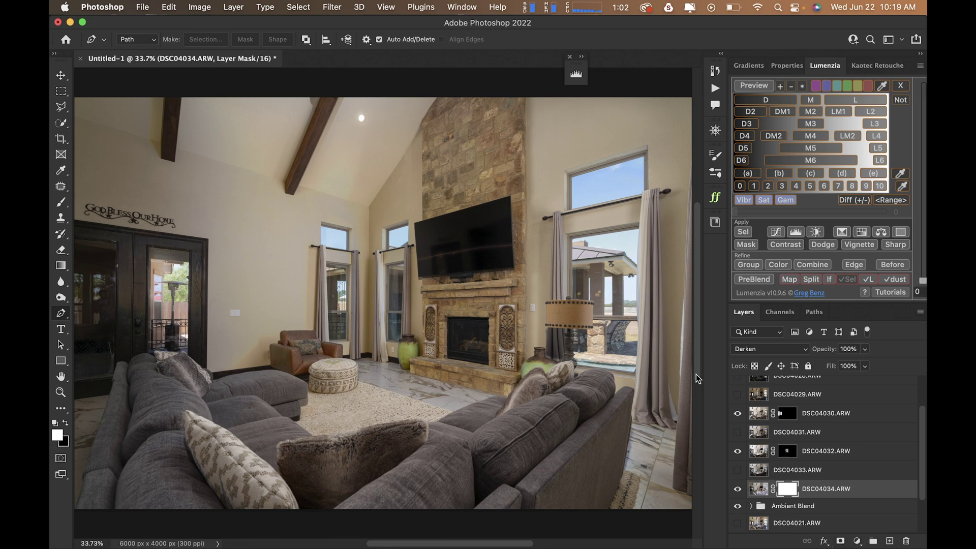
# - Trace the upper and lower panes of the large window behind the lamp, excluding the lampshade, with the Pen tool and convert the path to a selection
pyautogui.click(645, 154)
pyautogui.click(644, 195)
pyautogui.click(639, 366)
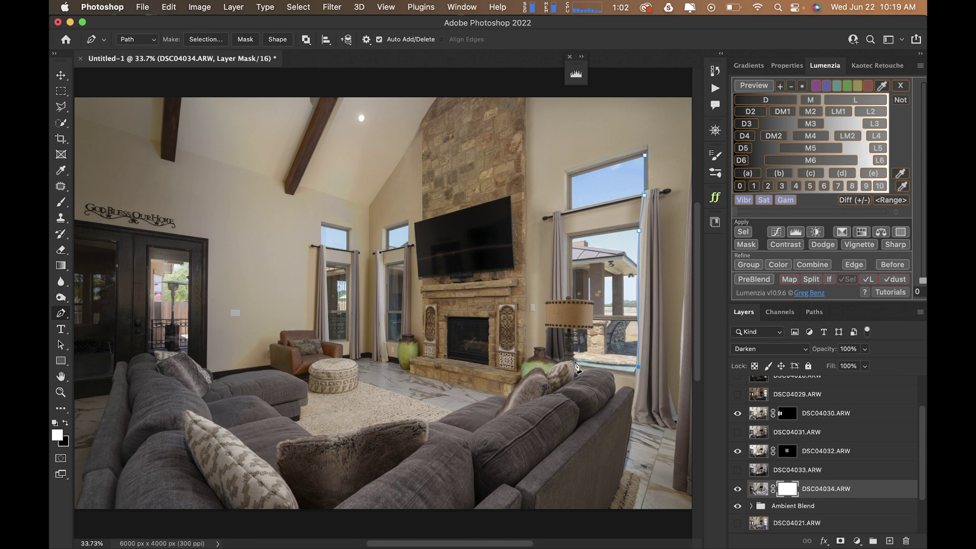
pyautogui.click(575, 361)
pyautogui.click(571, 319)
pyautogui.click(590, 327)
pyautogui.click(592, 303)
pyautogui.click(569, 301)
pyautogui.click(571, 235)
pyautogui.click(572, 173)
pyautogui.press('super+Return')
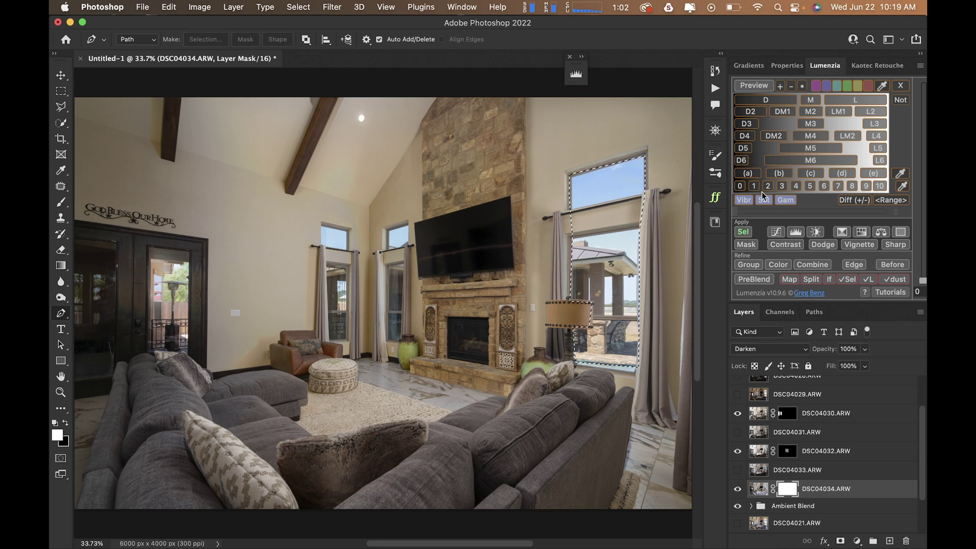
# - Fill the window selection with black on the DSC04034.ARW mask, deselect, invert the mask and check the layer's effect
pyautogui.press('BackSpace')
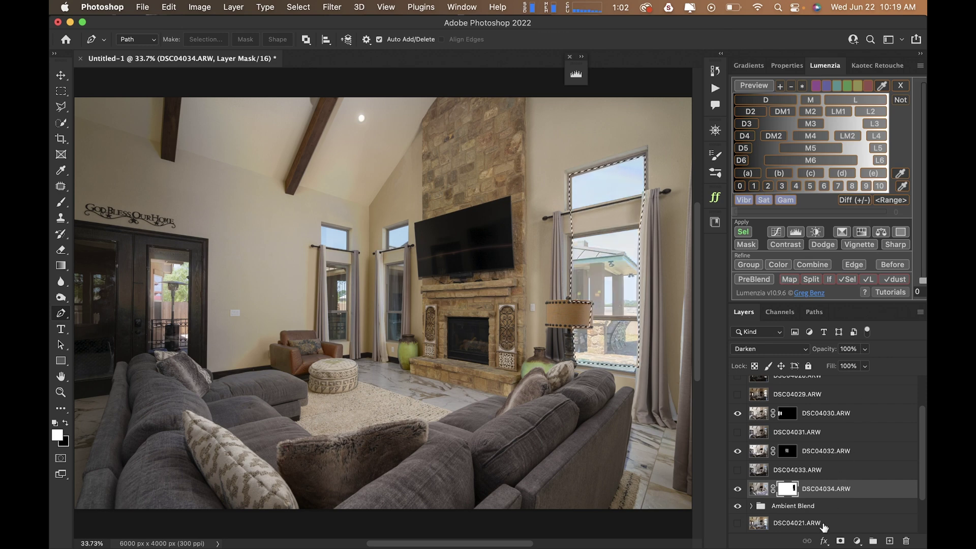
pyautogui.press('super+d')
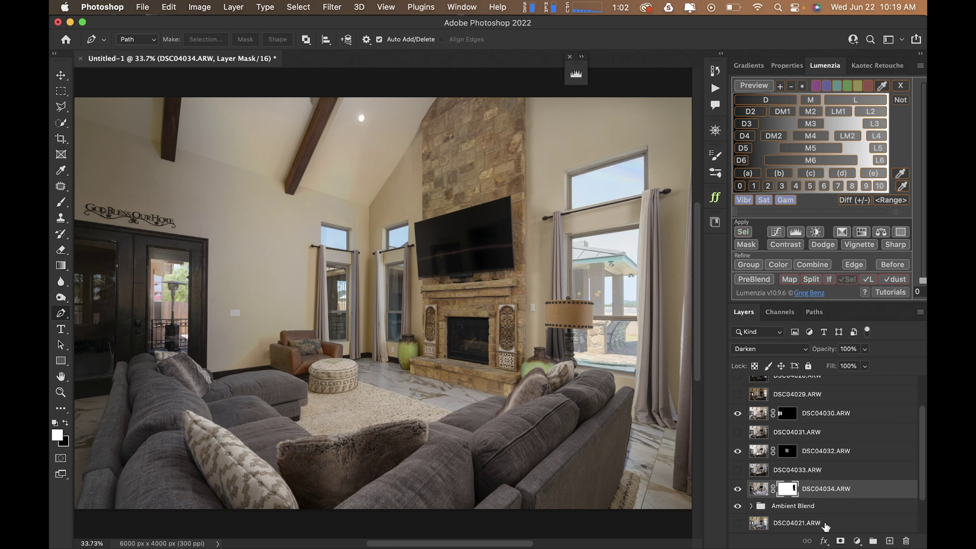
pyautogui.press('super+i')
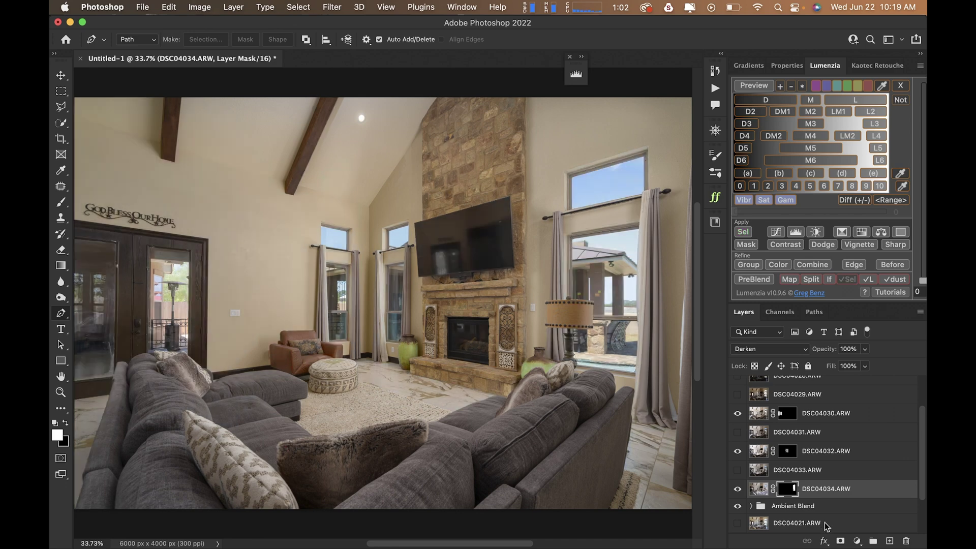
pyautogui.click(737, 489)
pyautogui.click(737, 489)
# - Select and show DSC04029.ARW, comparing it on its own with the full blend around the doors and windows
pyautogui.scroll(3, 788, 489)
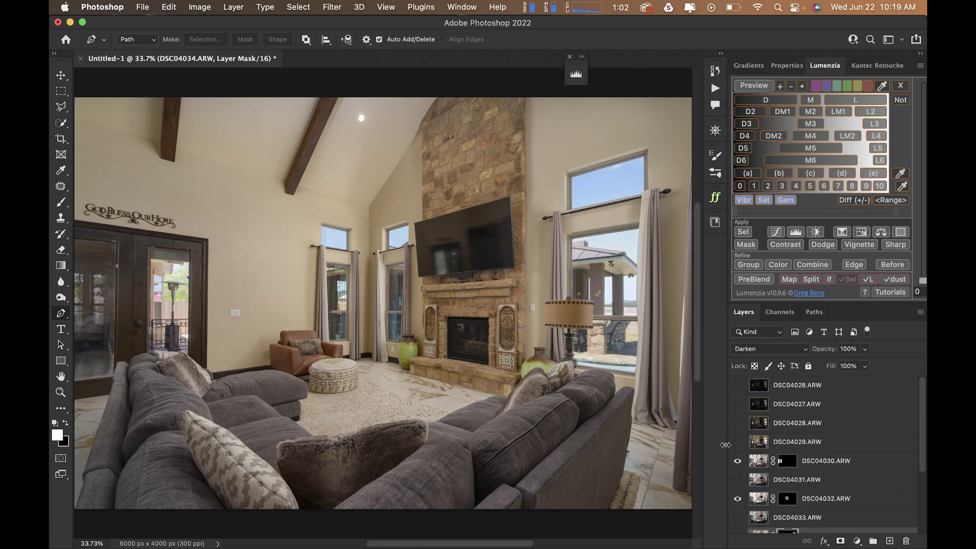
pyautogui.click(748, 447)
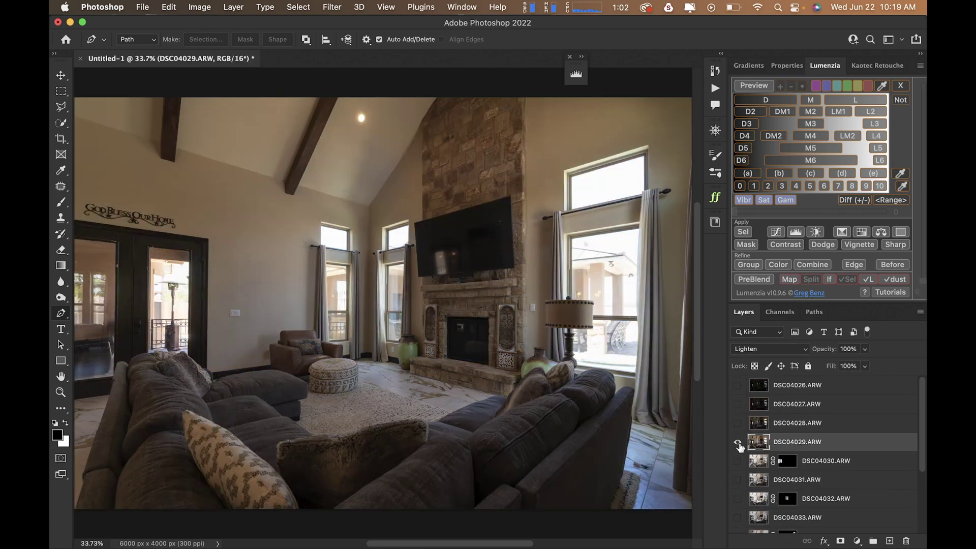
pyautogui.keyDown('alt'); pyautogui.click(737, 443); pyautogui.keyUp('alt')
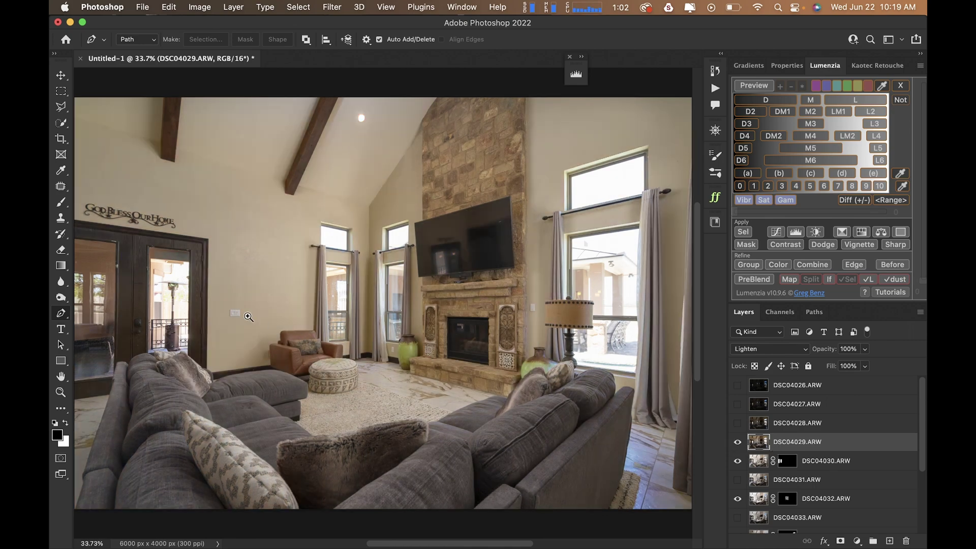
pyautogui.keyDown('alt'); pyautogui.click(737, 442); pyautogui.keyUp('alt')
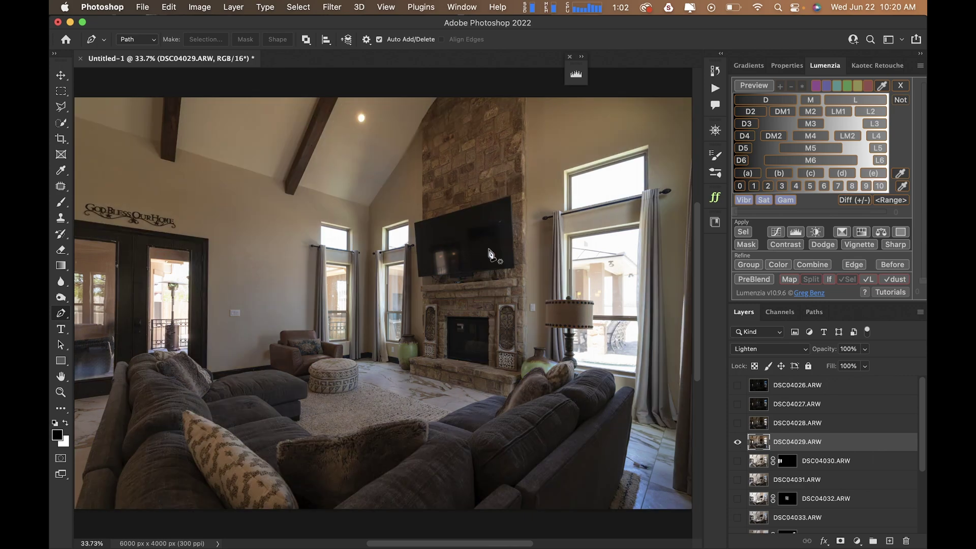
pyautogui.moveTo(99, 290); pyautogui.dragTo(189, 296)
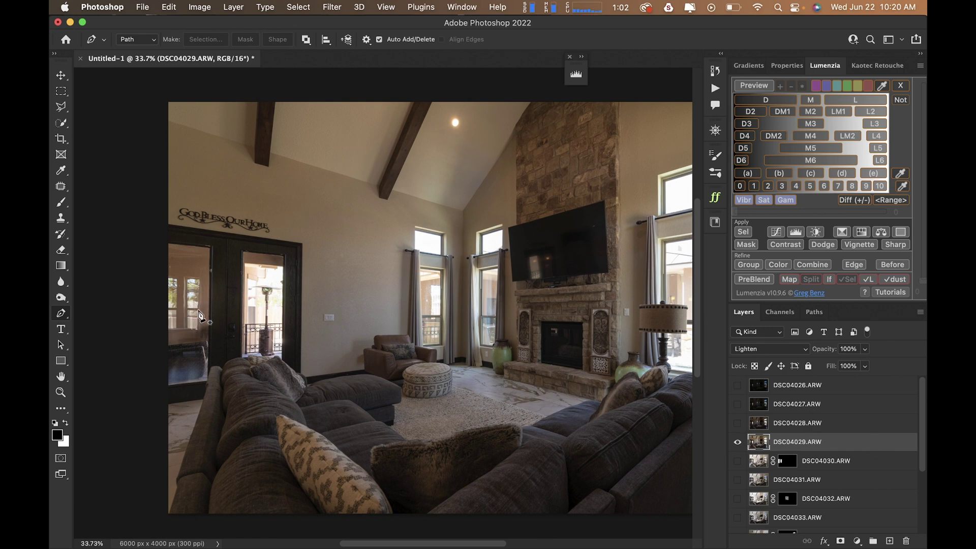
pyautogui.keyDown('alt'); pyautogui.click(738, 443); pyautogui.keyUp('alt')
# - Add a black mask to DSC04029.ARW and paint white with a 900 px brush over the leftmost door glass
pyautogui.keyDown('alt'); pyautogui.click(841, 542); pyautogui.keyUp('alt')
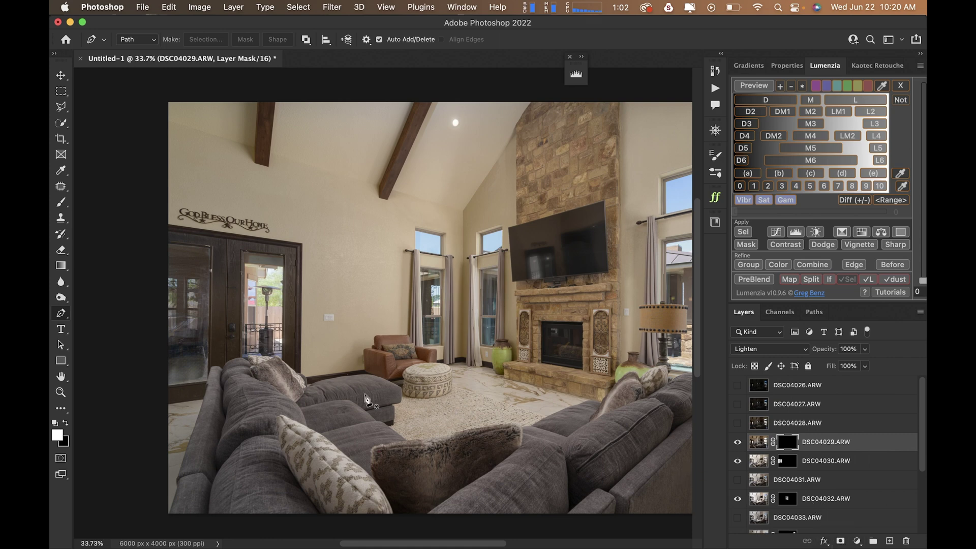
pyautogui.press('b')
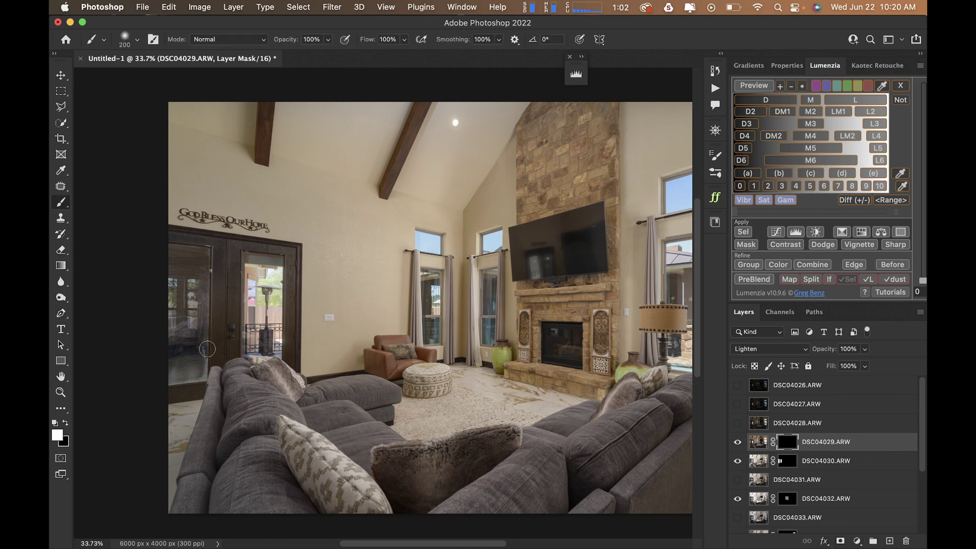
pyautogui.press(']')
pyautogui.press(']')
pyautogui.press(']')
pyautogui.press(']')
pyautogui.press(']')
pyautogui.press(']')
pyautogui.press(']')
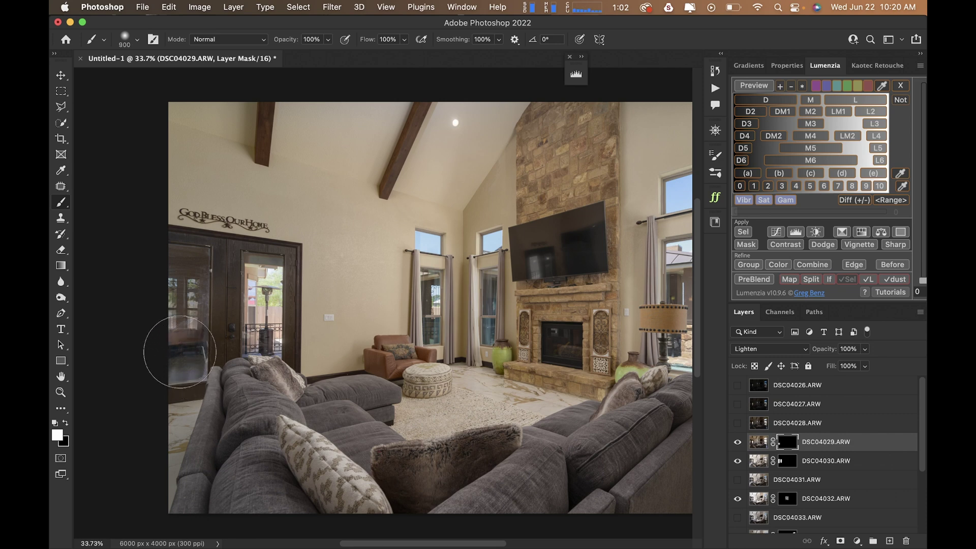
pyautogui.moveTo(178, 300)
pyautogui.mouseDown()
pyautogui.moveTo(185, 255)
pyautogui.moveTo(189, 391)
pyautogui.moveTo(180, 351)
pyautogui.moveTo(177, 370)
pyautogui.moveTo(185, 284)
pyautogui.mouseUp()
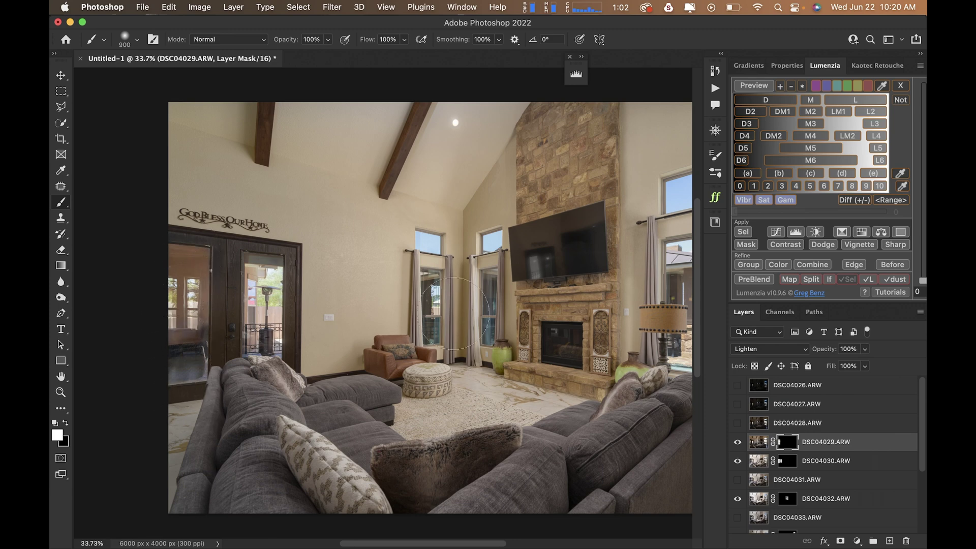
# - Show and select DSC04028.ARW and add a black layer mask, with white as the foreground colour
pyautogui.click(737, 426)
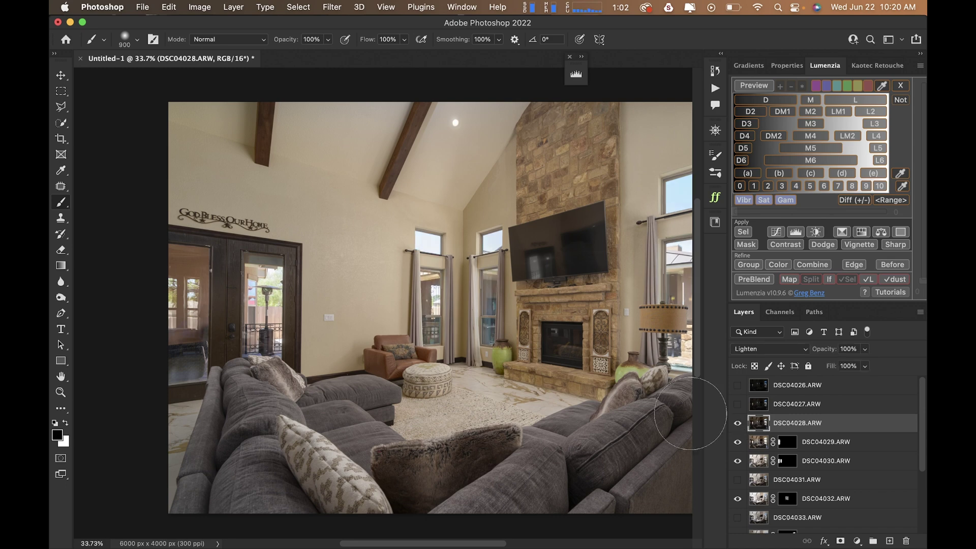
pyautogui.hscroll(5, 508, 406)
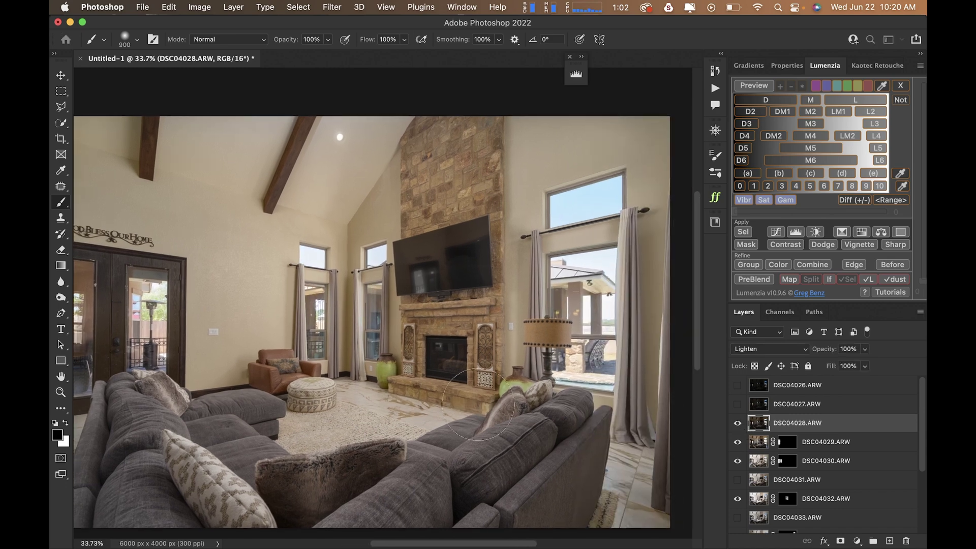
pyautogui.keyDown('alt'); pyautogui.click(840, 541); pyautogui.keyUp('alt')
pyautogui.press('x')
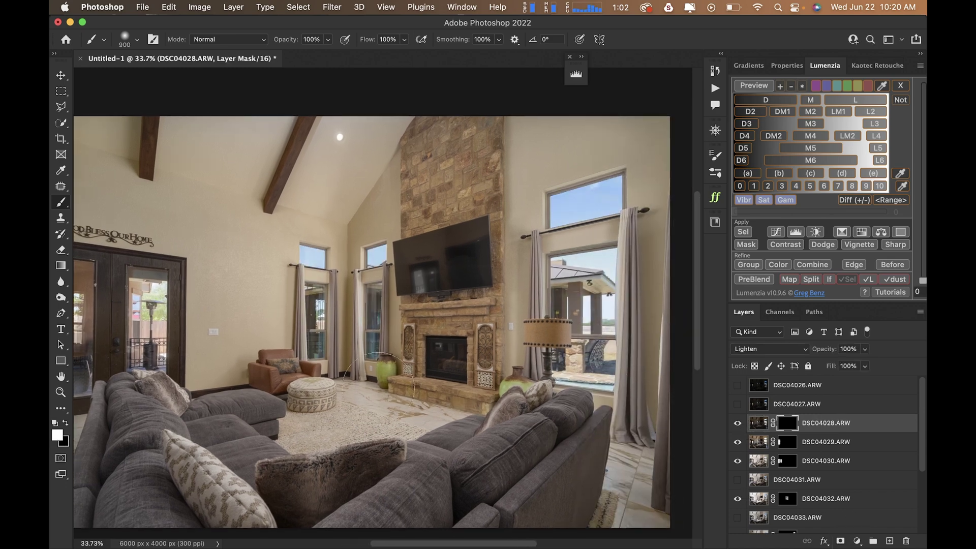
# - Paint white on the DSC04028.ARW mask over the corner windows' lower panes and the large window, undoing the stroke that reaches the upper panes
pyautogui.click(323, 318)
pyautogui.click(343, 316)
pyautogui.click(343, 315)
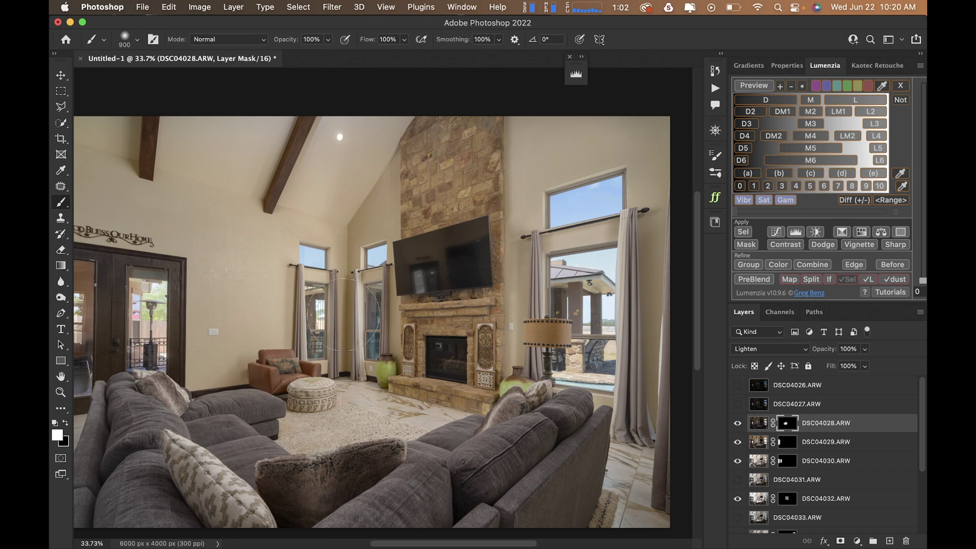
pyautogui.moveTo(349, 309); pyautogui.dragTo(359, 301)
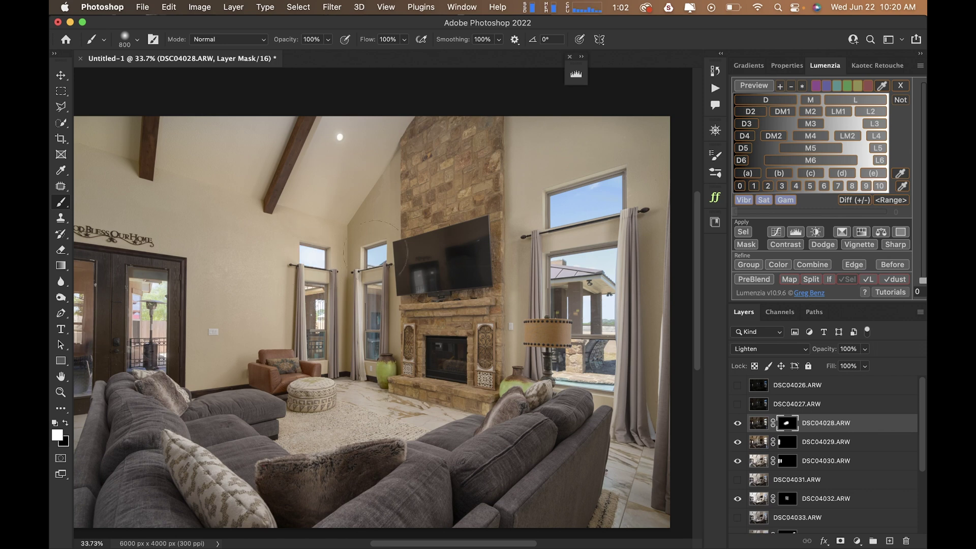
pyautogui.press('super+z')
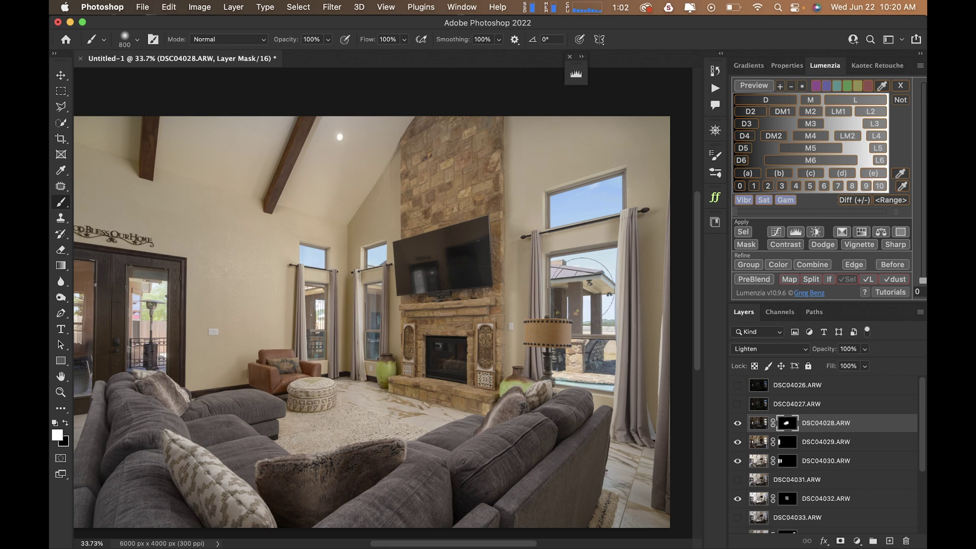
pyautogui.moveTo(584, 287); pyautogui.dragTo(579, 366)
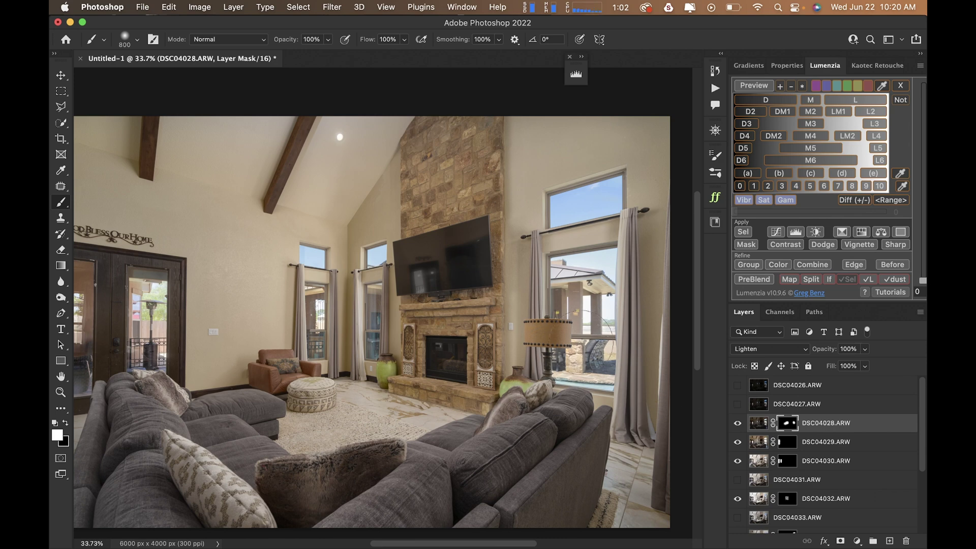
# - Examine DSC04027.ARW and DSC04028.ARW on their own, temporarily disabling the DSC04028.ARW mask
pyautogui.keyDown('alt'); pyautogui.click(737, 406); pyautogui.keyUp('alt')
pyautogui.keyDown('alt'); pyautogui.click(737, 406); pyautogui.keyUp('alt')
pyautogui.keyDown('shift'); pyautogui.click(787, 427); pyautogui.keyUp('shift')
pyautogui.keyDown('alt'); pyautogui.click(738, 424); pyautogui.keyUp('alt')
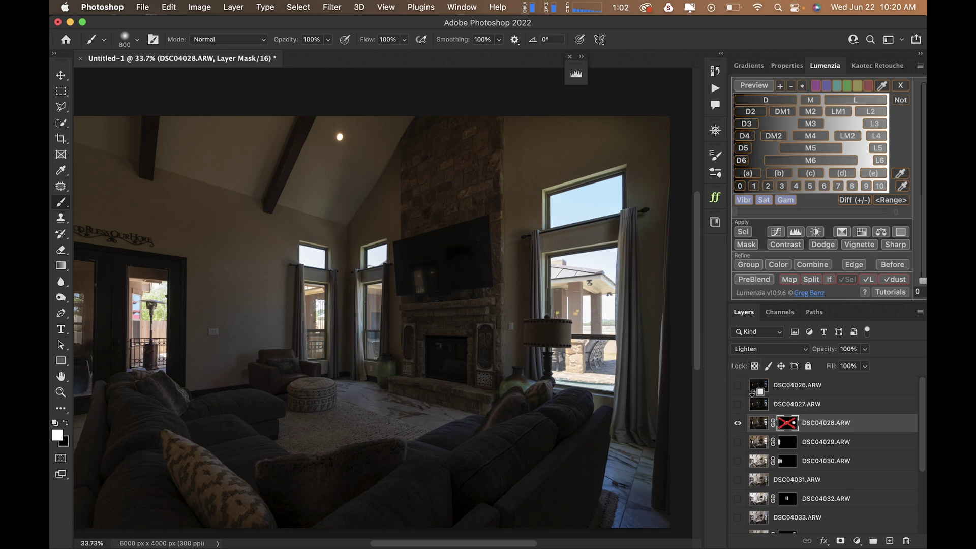
pyautogui.keyDown('alt'); pyautogui.click(737, 406); pyautogui.keyUp('alt')
pyautogui.keyDown('alt'); pyautogui.click(738, 406); pyautogui.keyUp('alt')
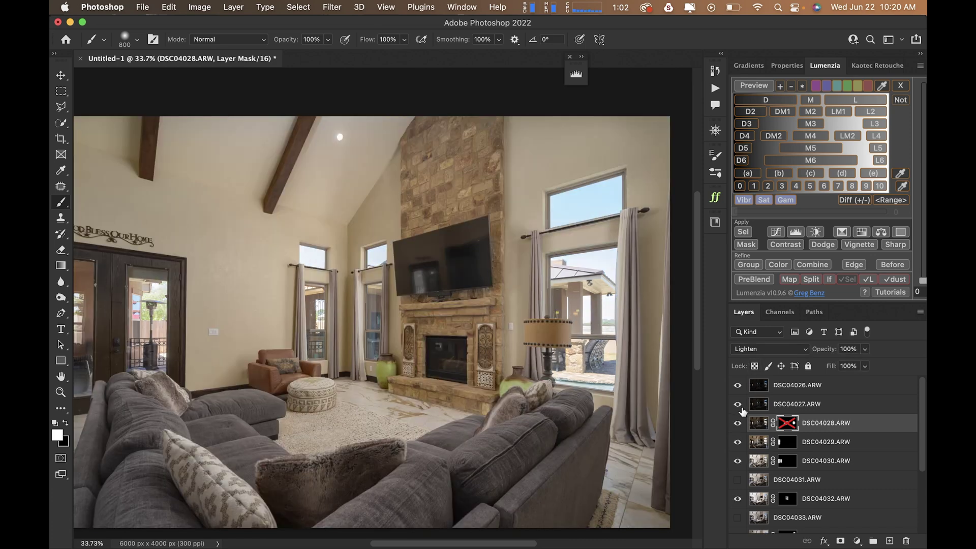
pyautogui.keyDown('shift'); pyautogui.click(780, 426); pyautogui.keyUp('shift')
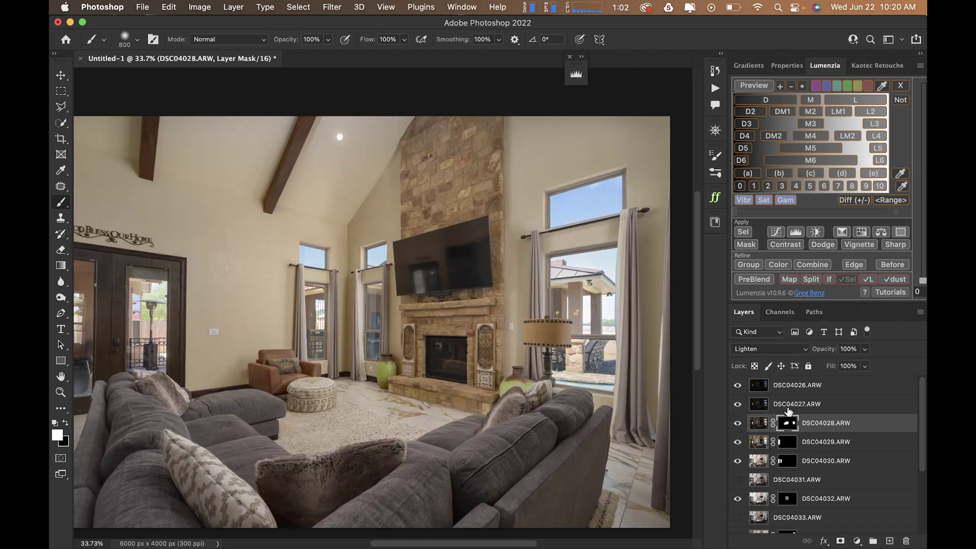
# - Delete the layers DSC04027.ARW and DSC04026.ARW
pyautogui.click(757, 405)
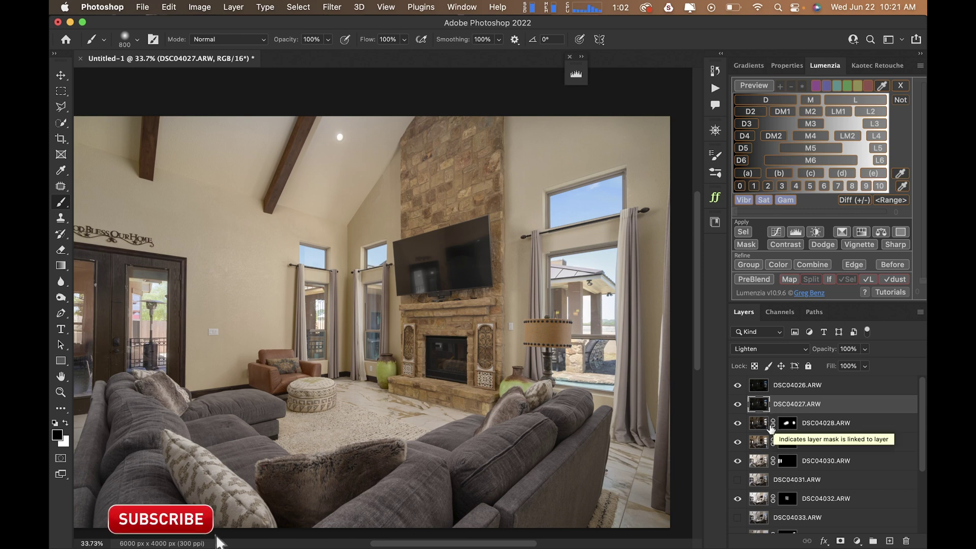
pyautogui.keyDown('shift'); pyautogui.click(772, 388); pyautogui.keyUp('shift')
pyautogui.press('Delete')
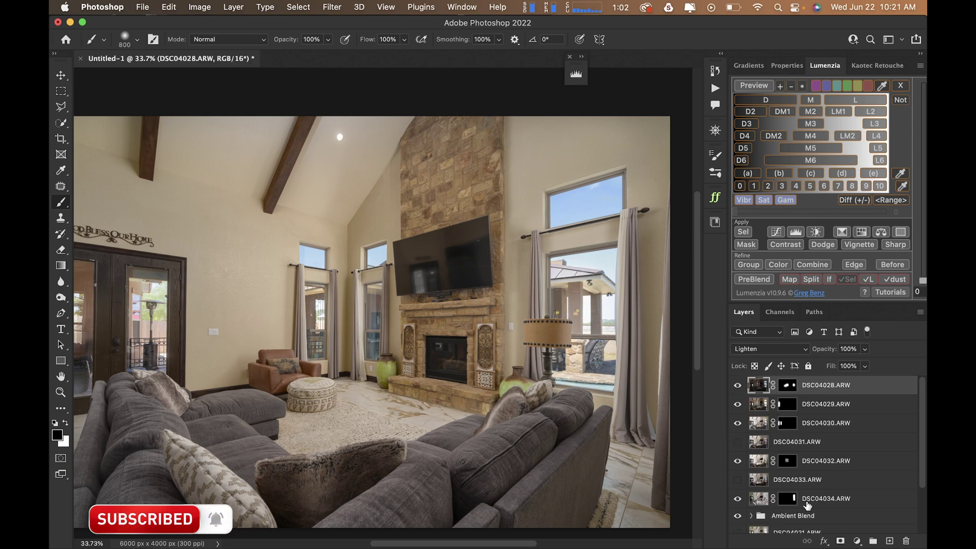
# - Group the layers from DSC04028.ARW down to DSC04034.ARW and compare the image with and without the group
pyautogui.keyDown('shift'); pyautogui.click(807, 500); pyautogui.keyUp('shift')
pyautogui.press('super+g')
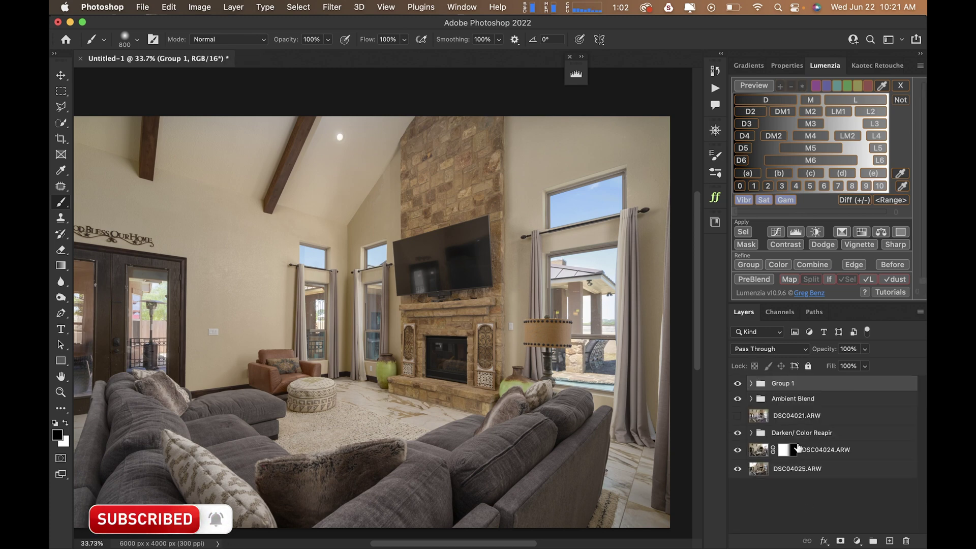
pyautogui.click(742, 385)
pyautogui.click(738, 384)
pyautogui.click(738, 385)
pyautogui.click(738, 385)
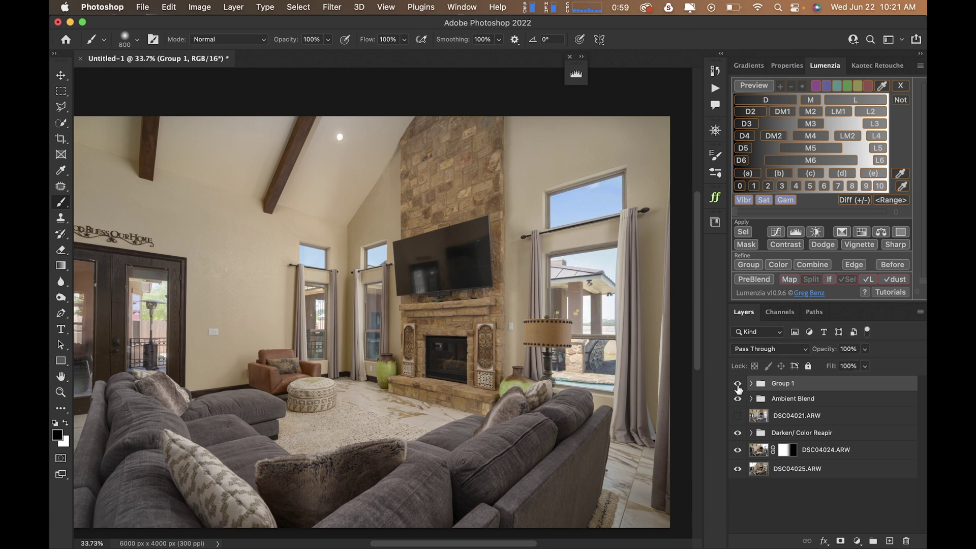
# - Stamp all visible layers into a new merged layer above Group 1
pyautogui.click(782, 399)
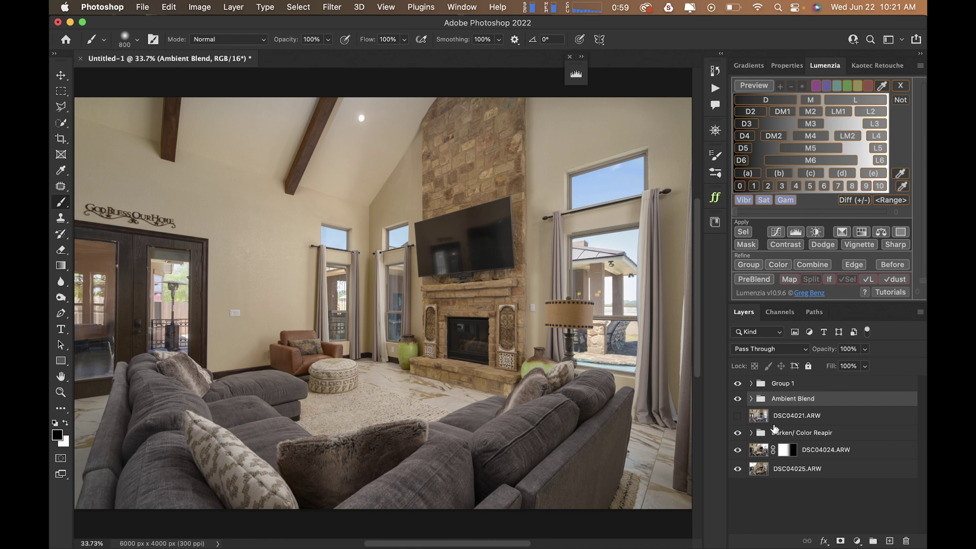
pyautogui.click(779, 385)
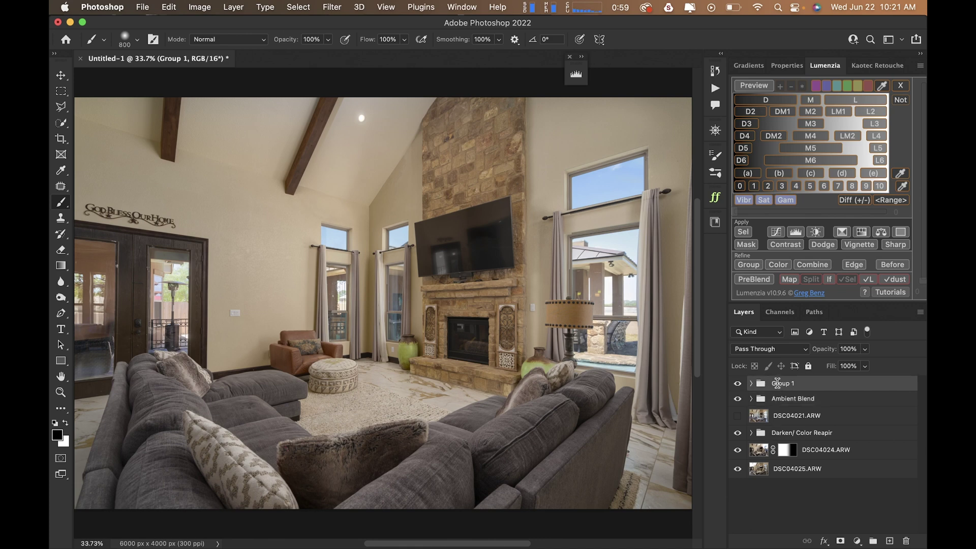
pyautogui.press('super+alt+shift+e')
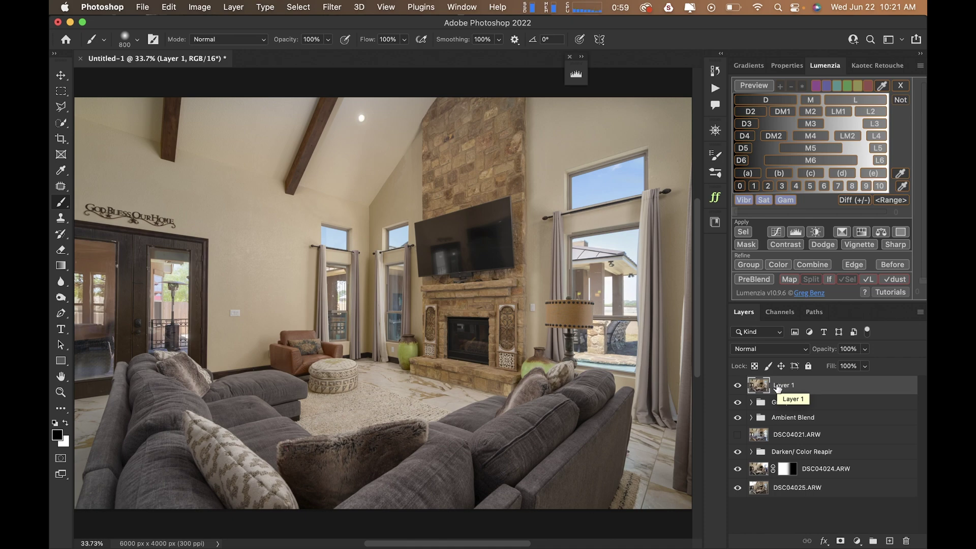
# - Apply the Camera Raw Filter to Layer 1 with Auto adjustments, refined to Exposure +0.30, Contrast +20, Highlights +2 and Shadows -1
pyautogui.press('super+shift+a')
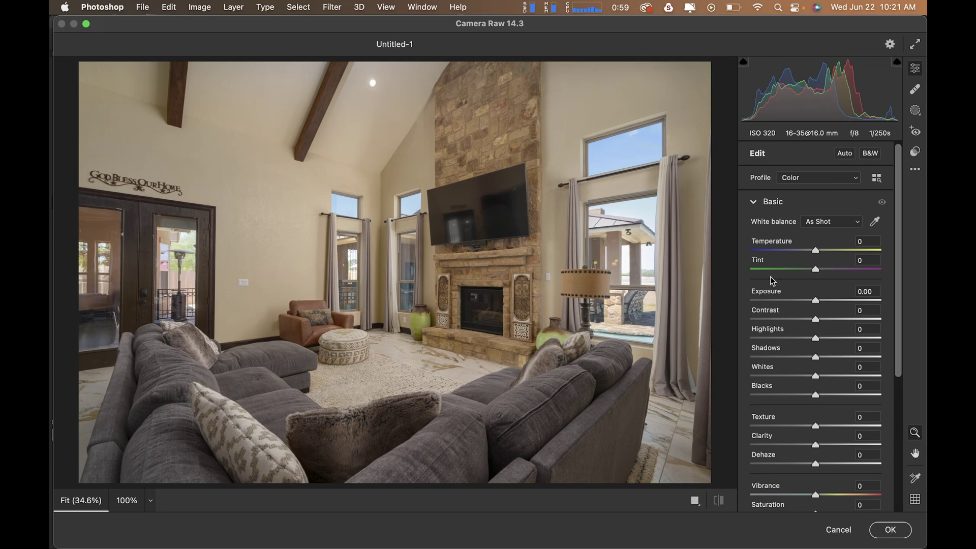
pyautogui.click(844, 153)
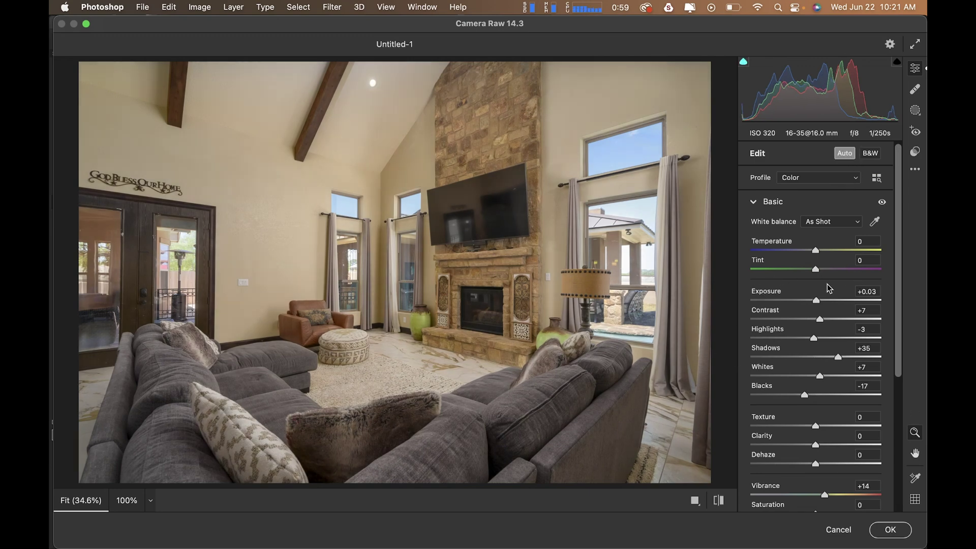
pyautogui.moveTo(816, 300); pyautogui.dragTo(827, 318)
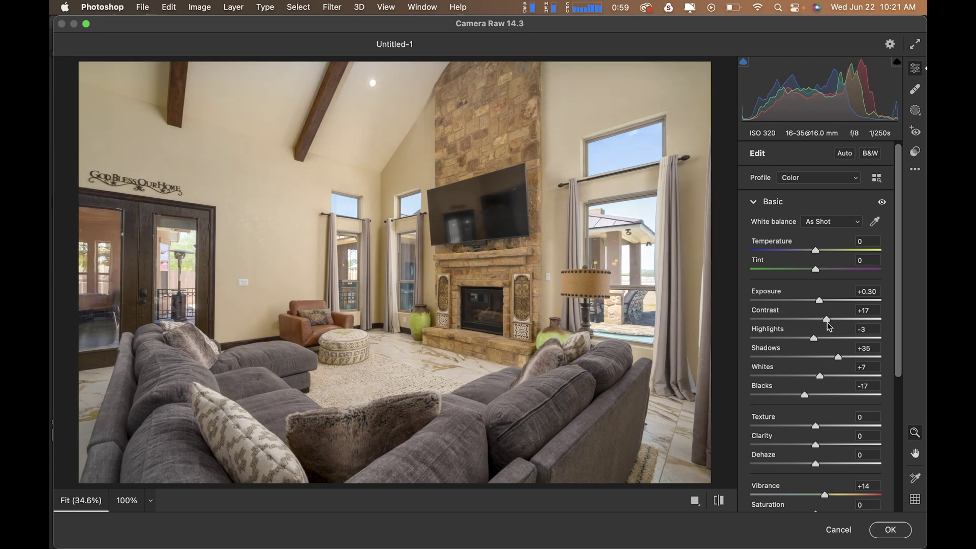
pyautogui.moveTo(827, 321); pyautogui.dragTo(816, 339)
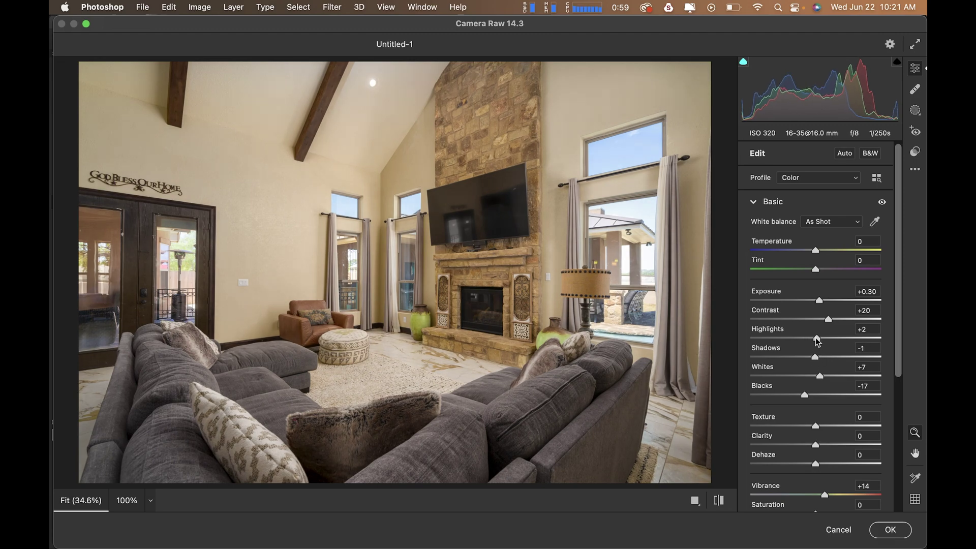
pyautogui.click(900, 531)
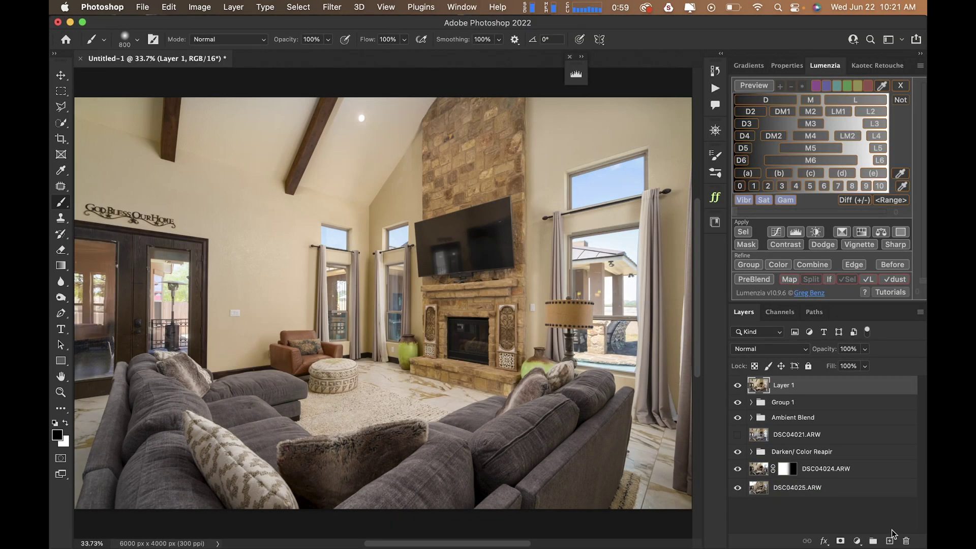
# - Compare the image with and without the Camera Raw-adjusted Layer 1
pyautogui.press('v')
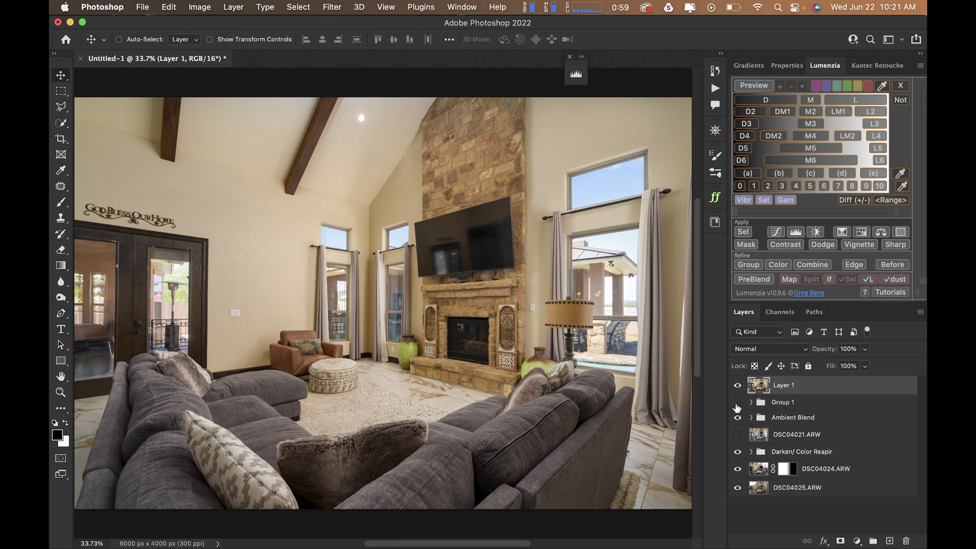
pyautogui.click(737, 385)
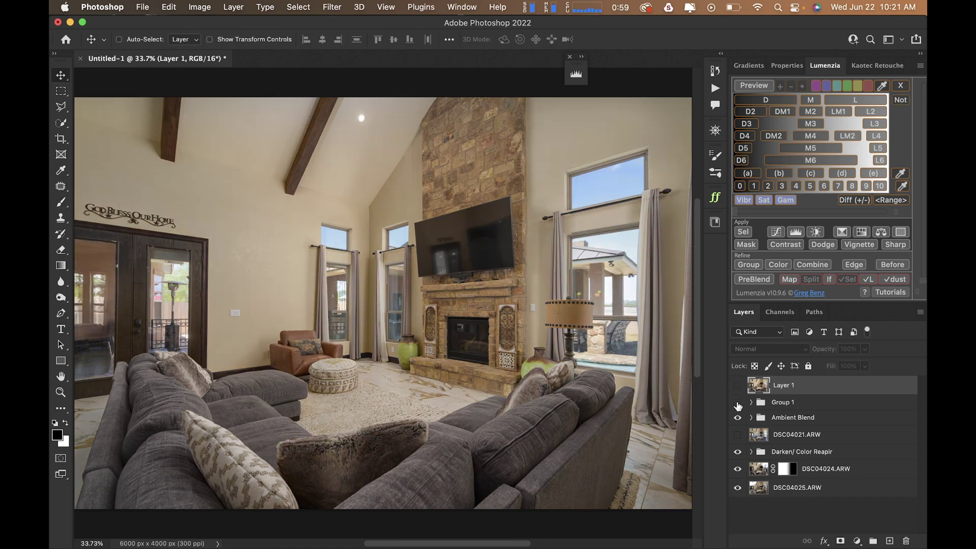
pyautogui.click(737, 385)
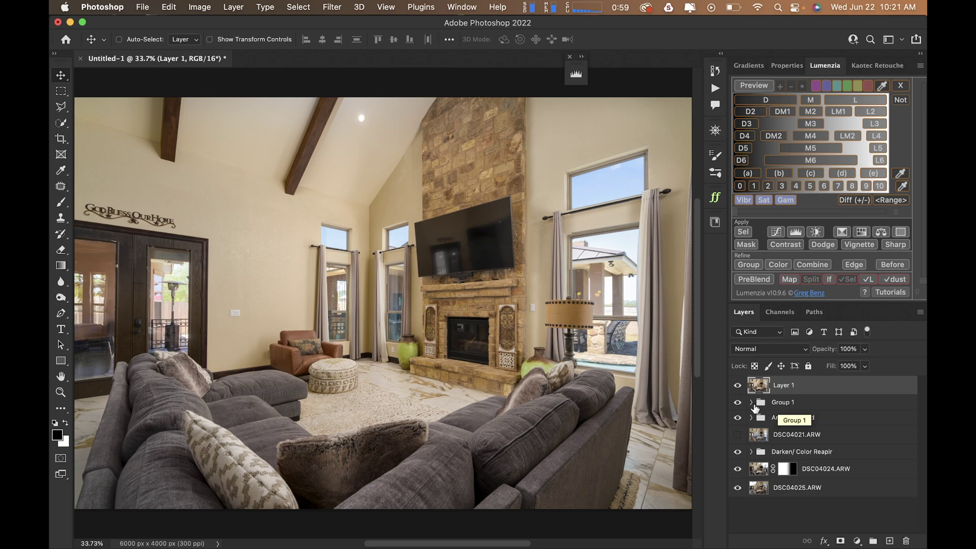
# - Hide Layer 1 and Group 1, and stamp the remaining visible layers into a new merged layer above Ambient Blend
pyautogui.moveTo(738, 402); pyautogui.dragTo(738, 385)
pyautogui.click(793, 418)
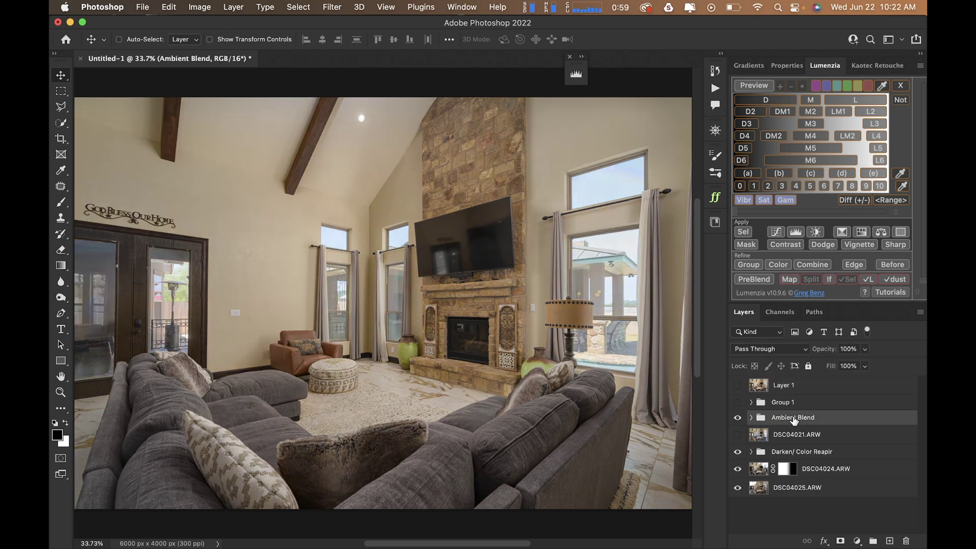
pyautogui.press('super+alt+shift+e')
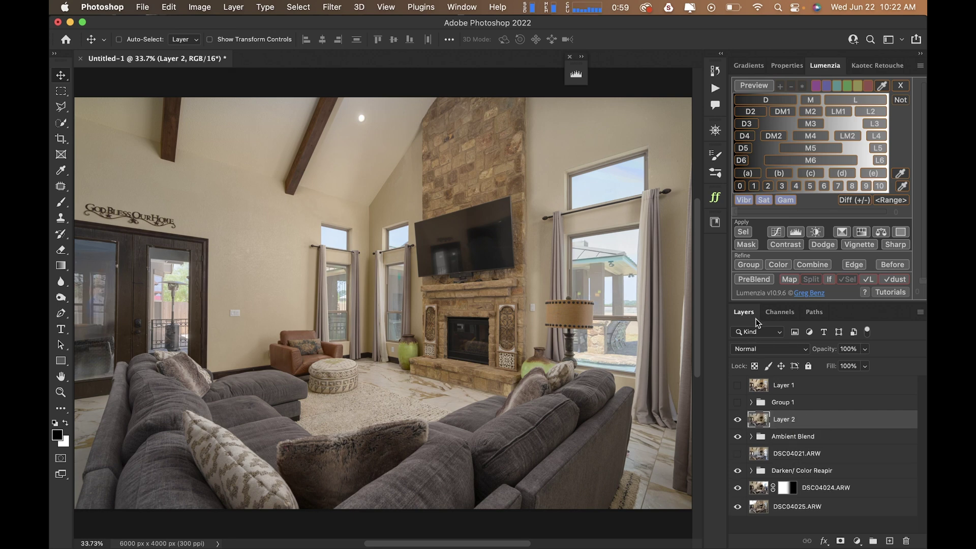
# - Apply the Camera Raw Filter to Layer 2 with the same settings as before, including Exposure +0.30, Contrast +20 and Shadows -1
pyautogui.press('super')
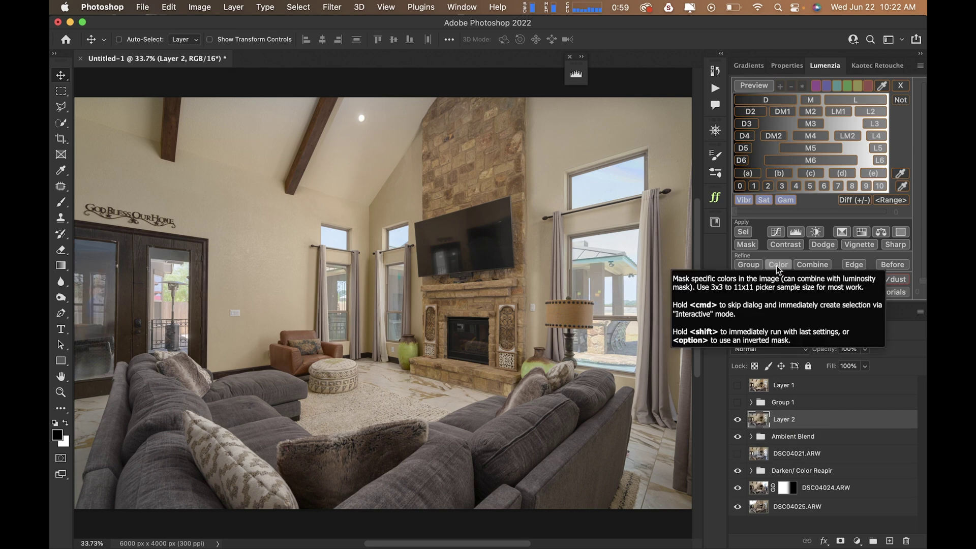
pyautogui.keyDown('super'); pyautogui.click(778, 270); pyautogui.keyUp('super')
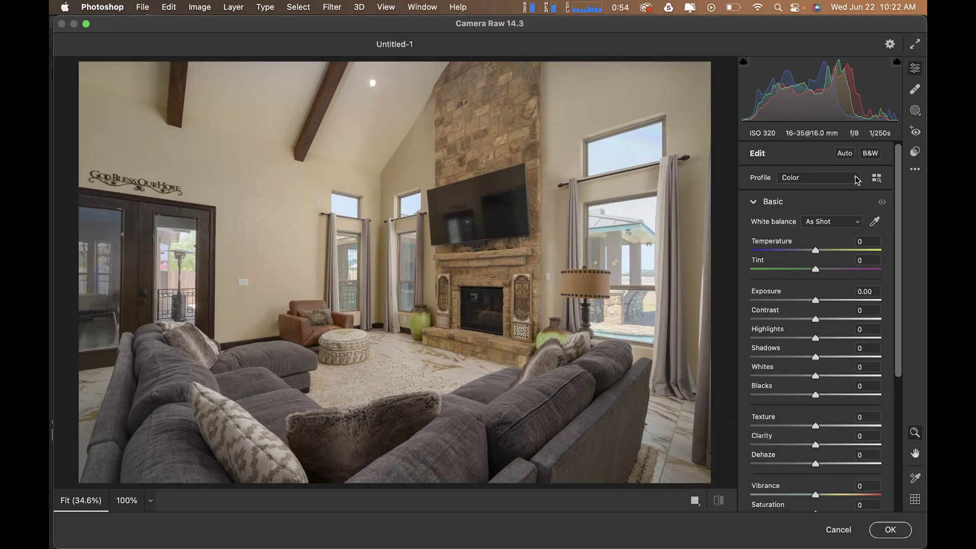
pyautogui.click(920, 171)
pyautogui.click(865, 217)
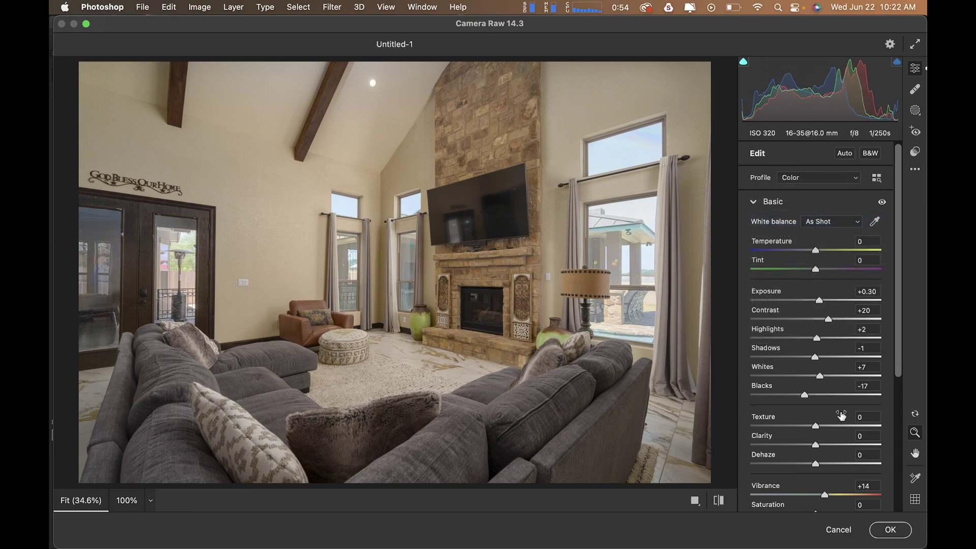
pyautogui.click(885, 530)
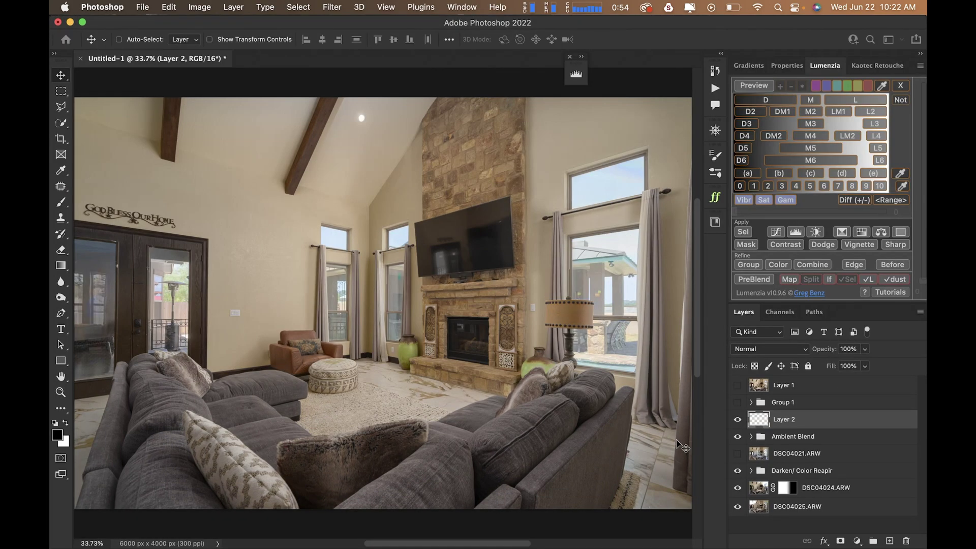
# - Compare Layer 1 against Layer 2 by toggling their visibility, examining the door and window glass, and leave Layer 1 shown
pyautogui.click(737, 386)
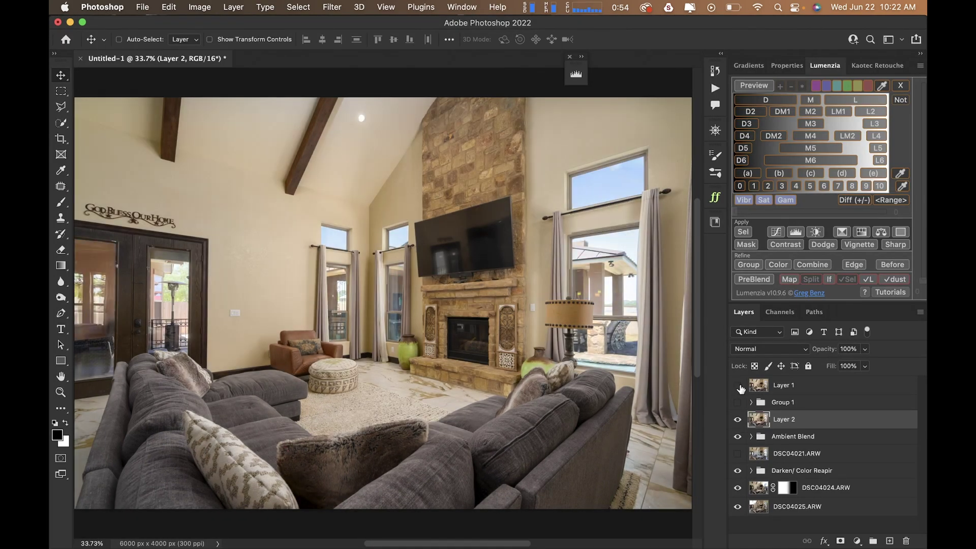
pyautogui.click(738, 386)
pyautogui.click(739, 386)
pyautogui.click(738, 386)
pyautogui.click(738, 386)
pyautogui.click(738, 386)
pyautogui.click(738, 420)
pyautogui.click(737, 420)
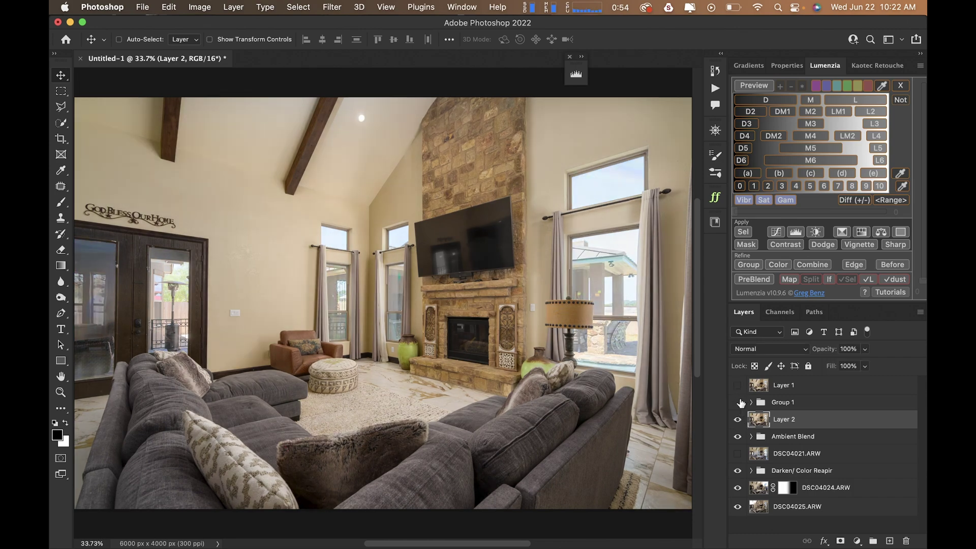
pyautogui.click(738, 386)
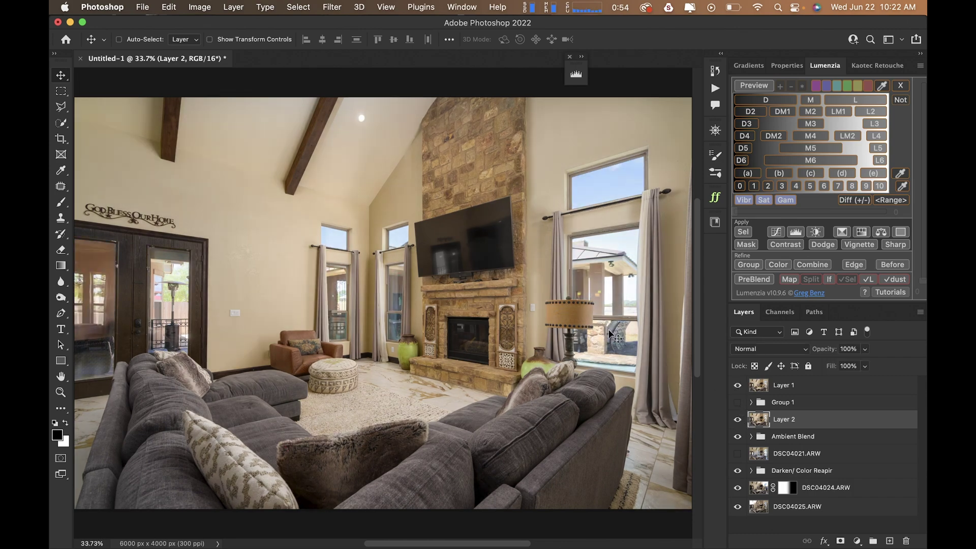